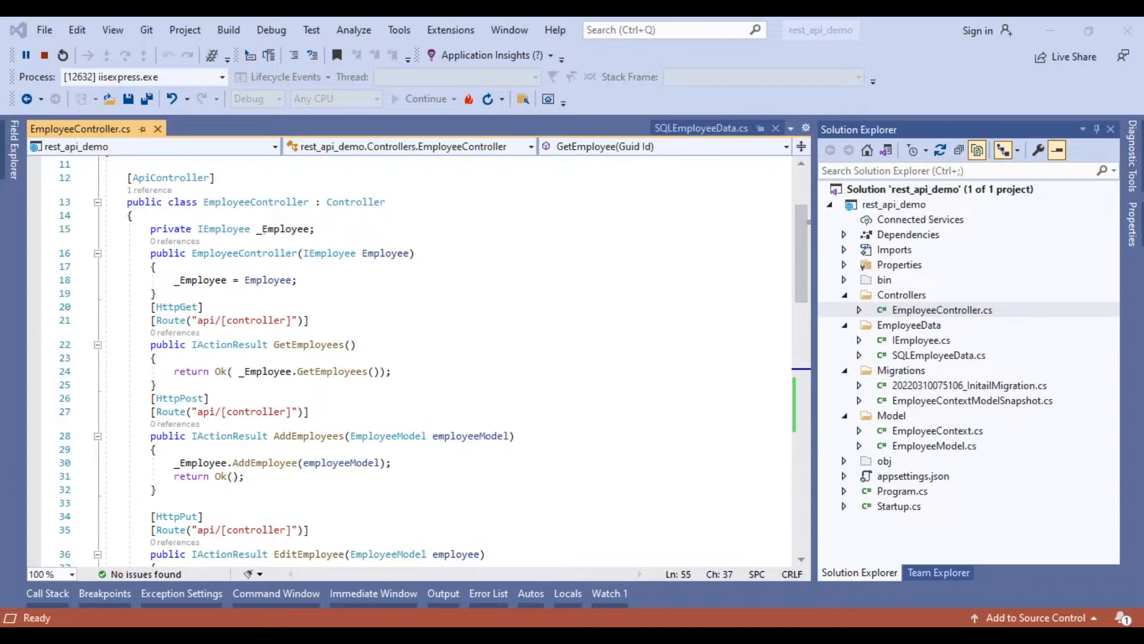
Run the rest_api_demo project so the employee API is hosted locally.
scroll(417, 358, "down", 1)
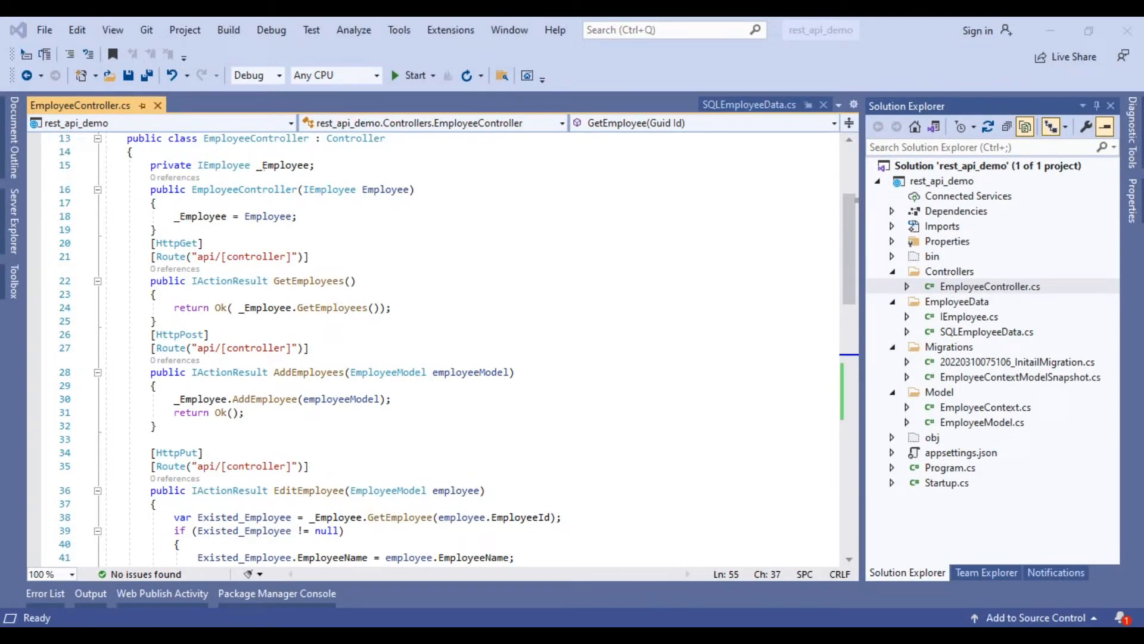
key("F5")
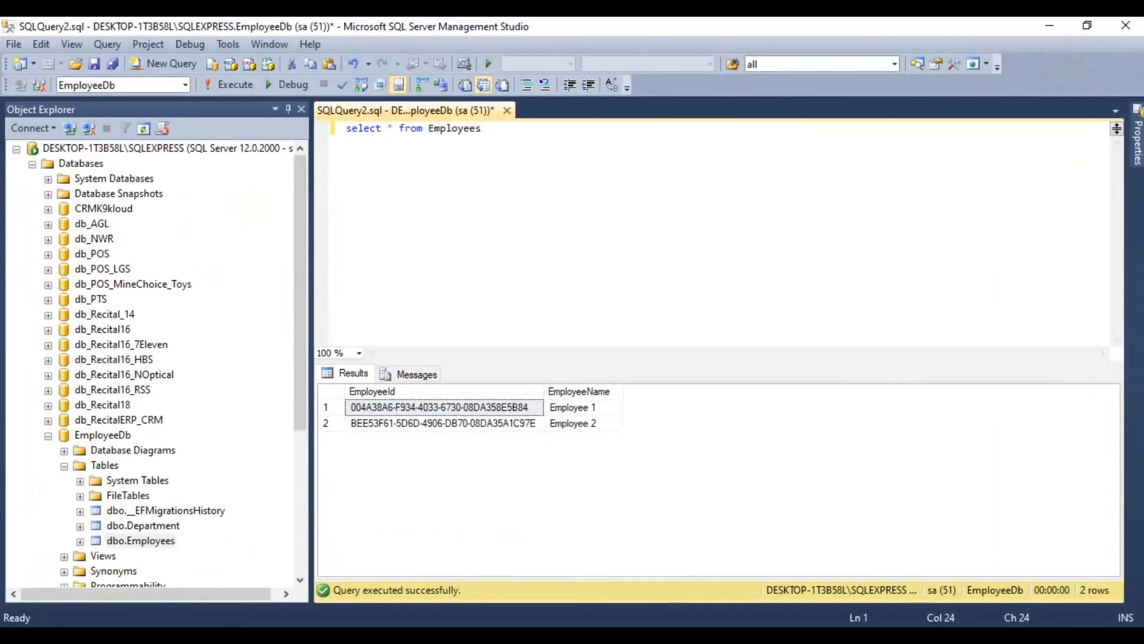
In SQL Server Management Studio, run "select * from Employees" on EmployeeDb and check the employee names.
key("ctrl+a")
key("F5")
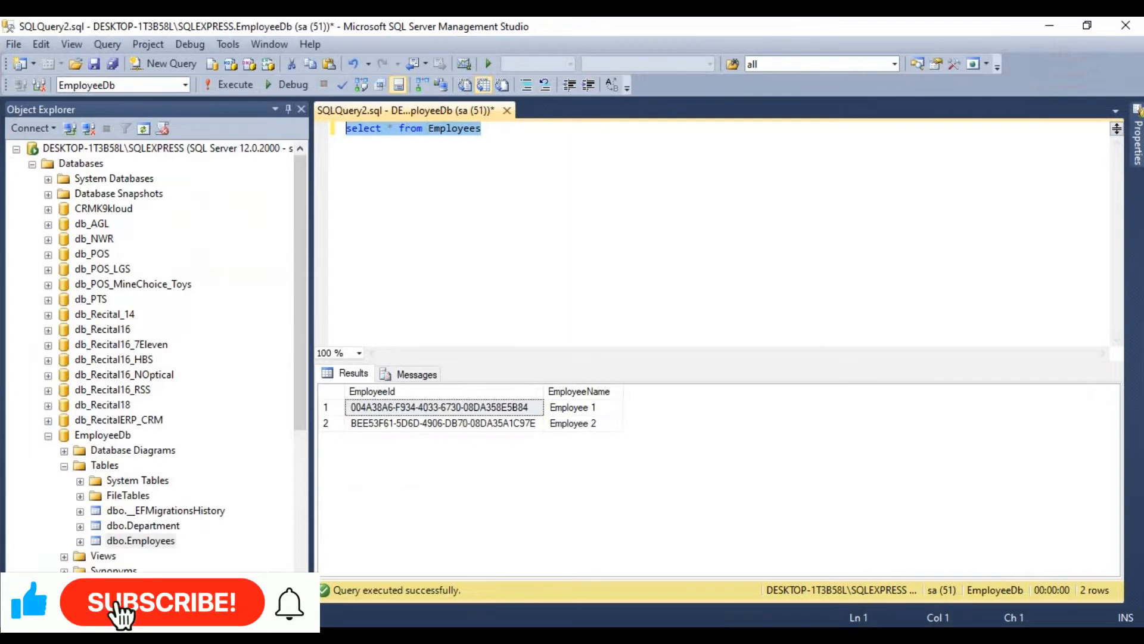
left_click(573, 408)
left_click(573, 424)
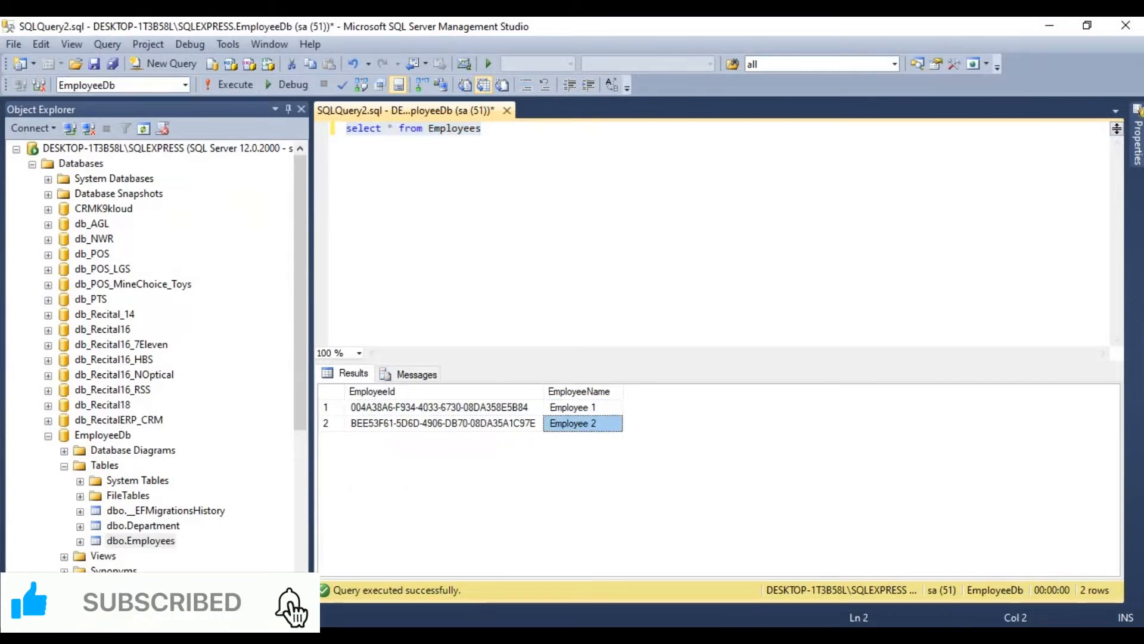
left_click(695, 637)
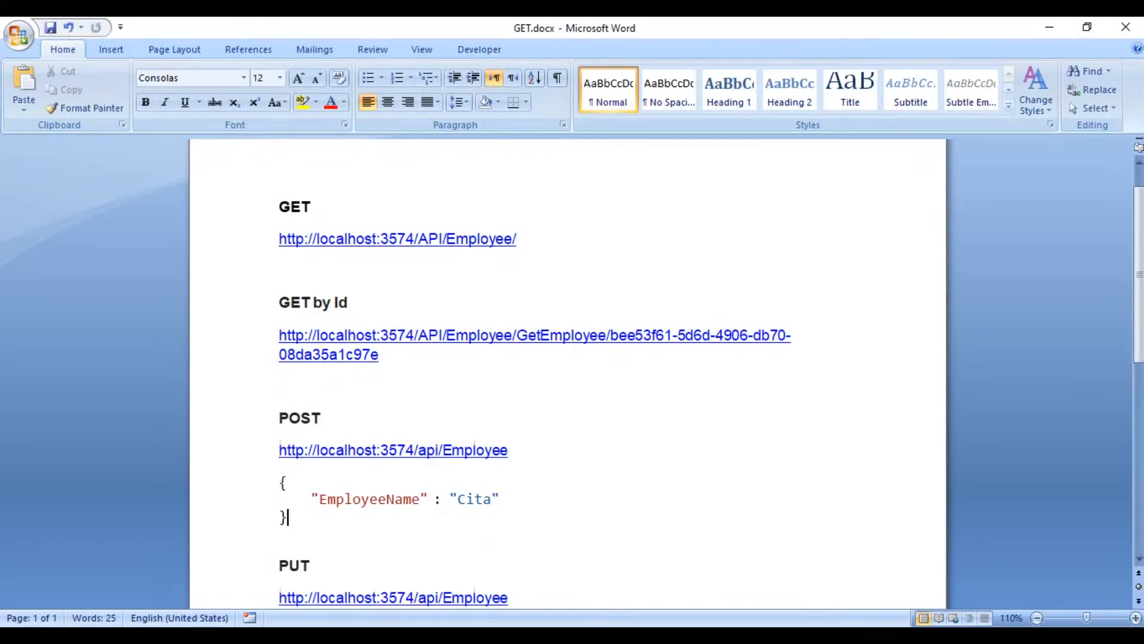
left_click_drag(279, 239, 525, 245)
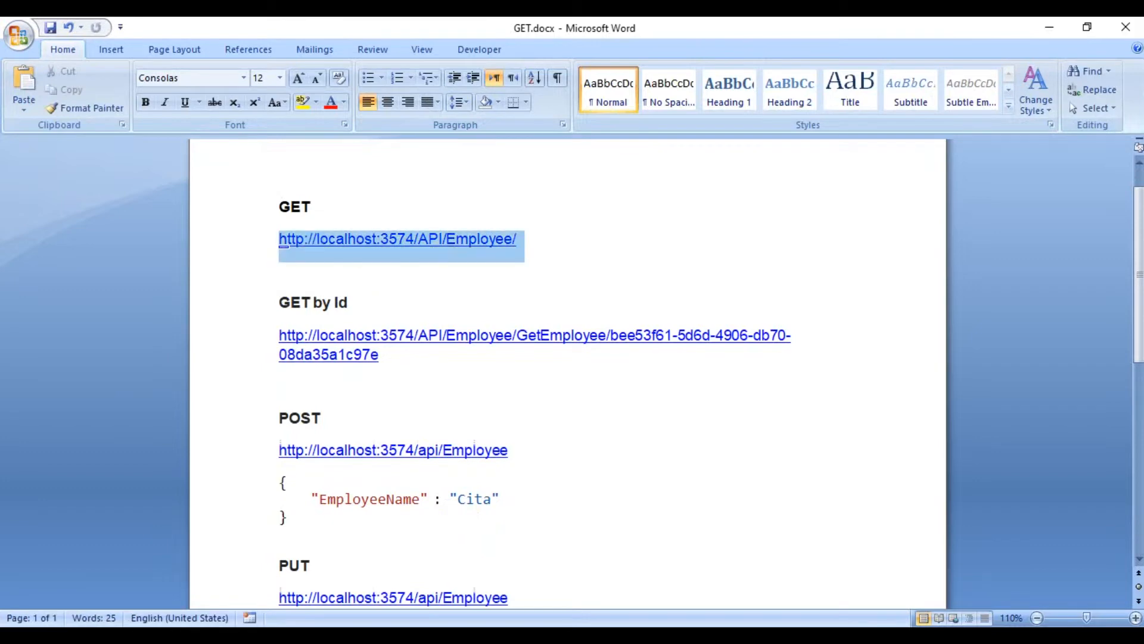
key("ctrl+c")
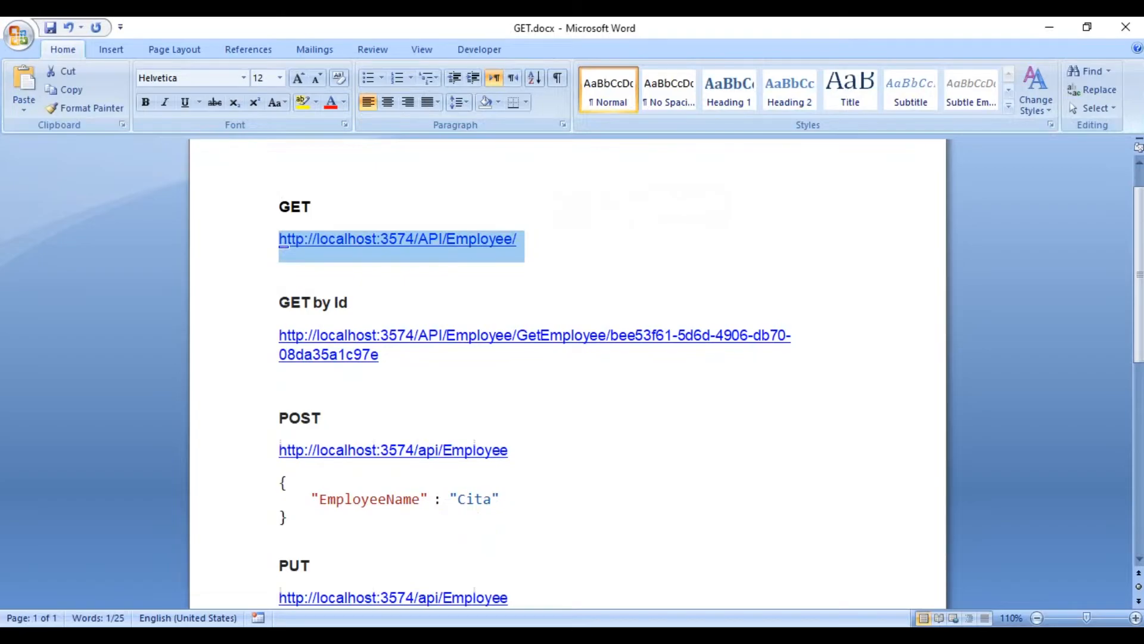
key("alt+Tab")
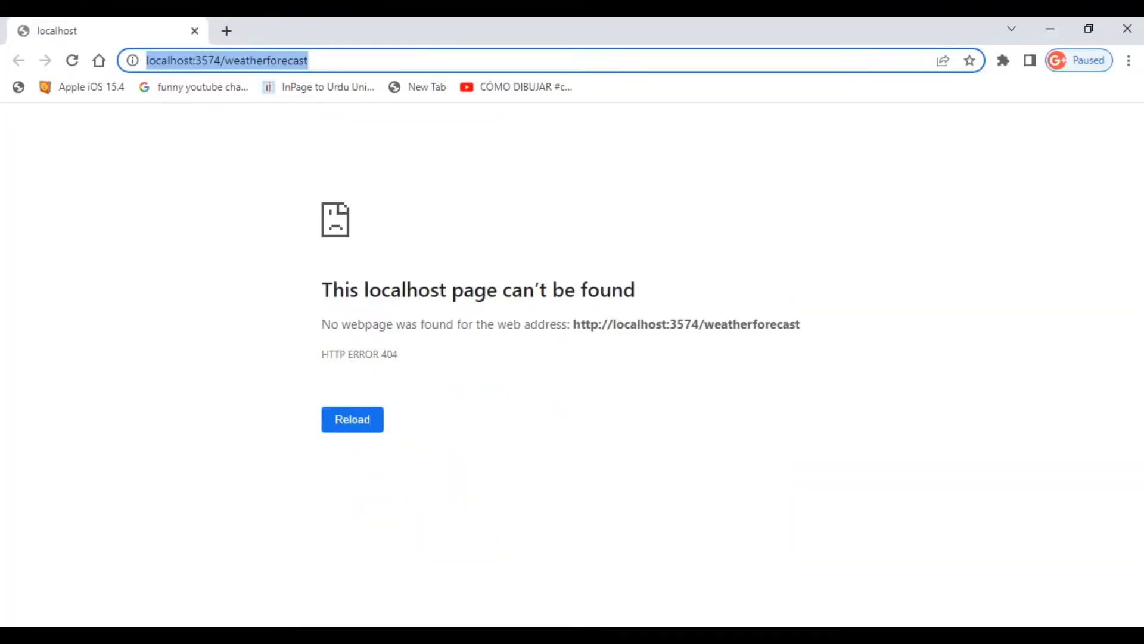
key("ctrl+v")
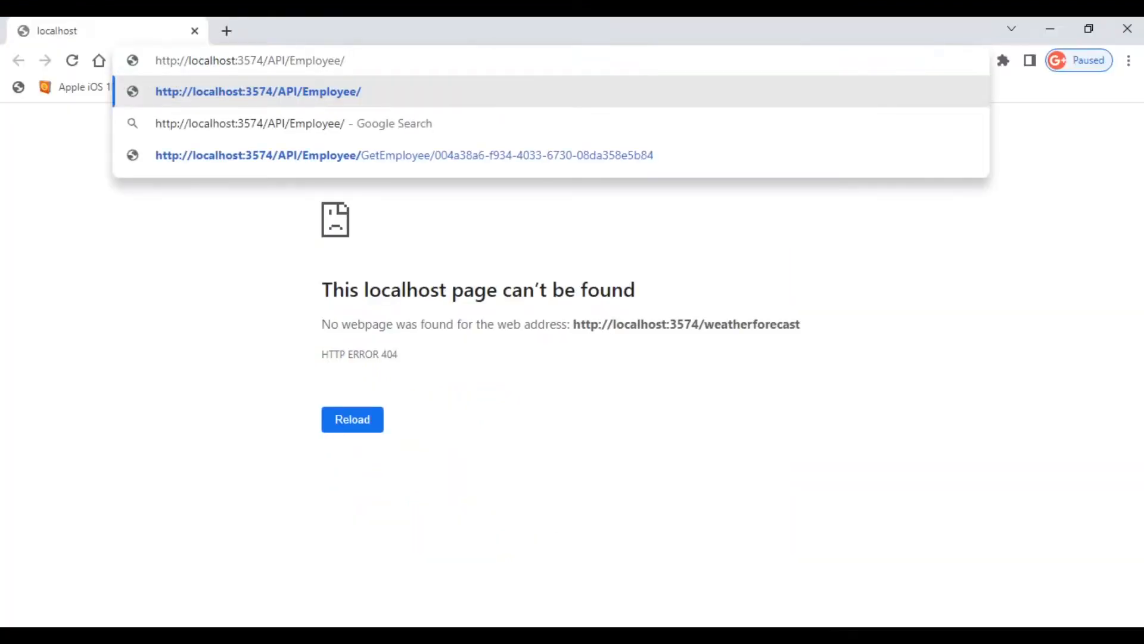
key("Return")
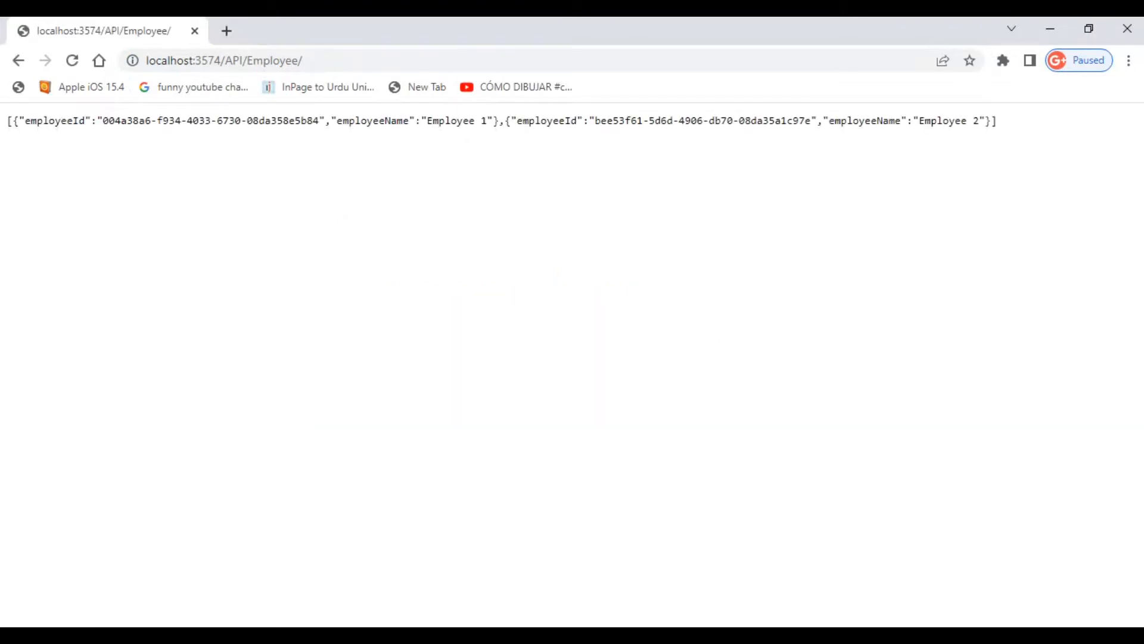
left_click_drag(426, 120, 482, 120)
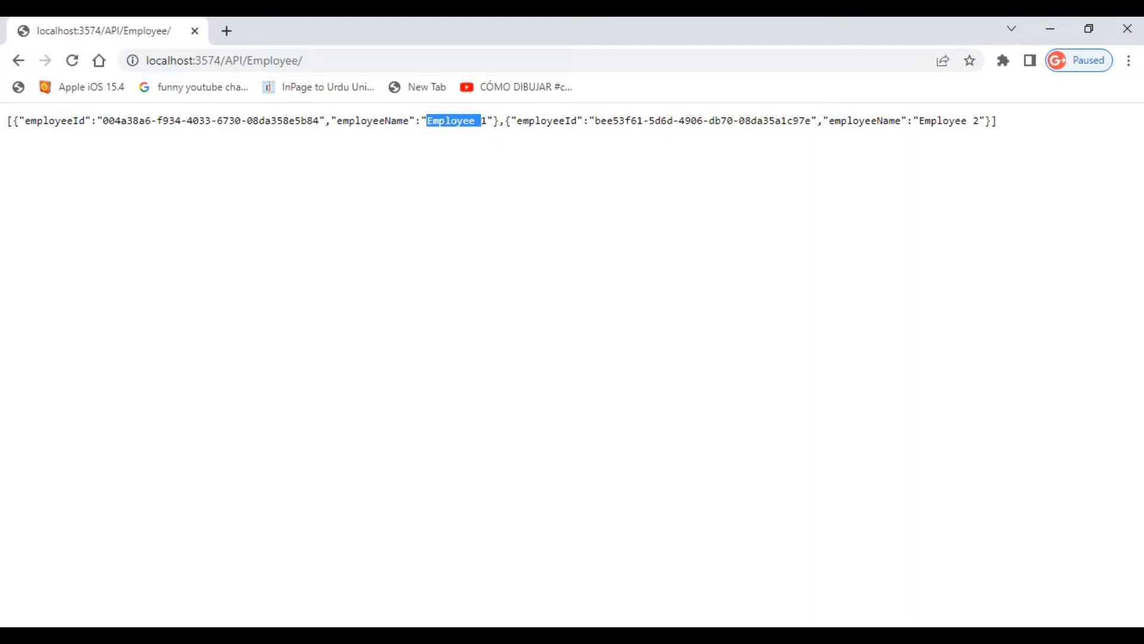
left_click_drag(919, 120, 981, 120)
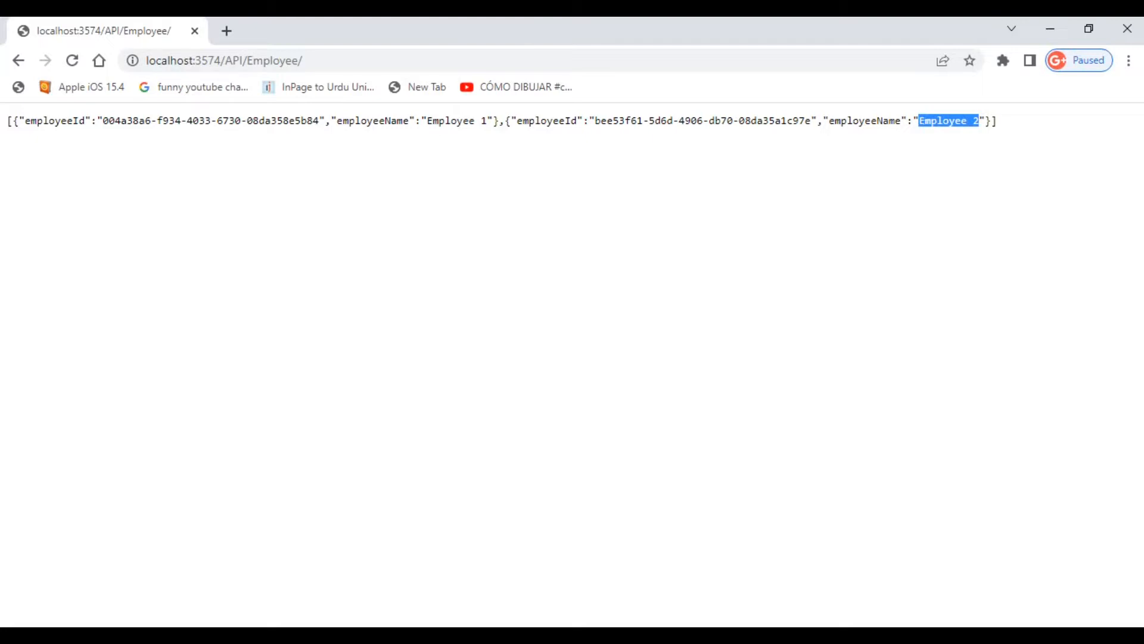
Switch to Postman, open a new request and look through the available HTTP methods, keeping GET.
key("alt+Tab")
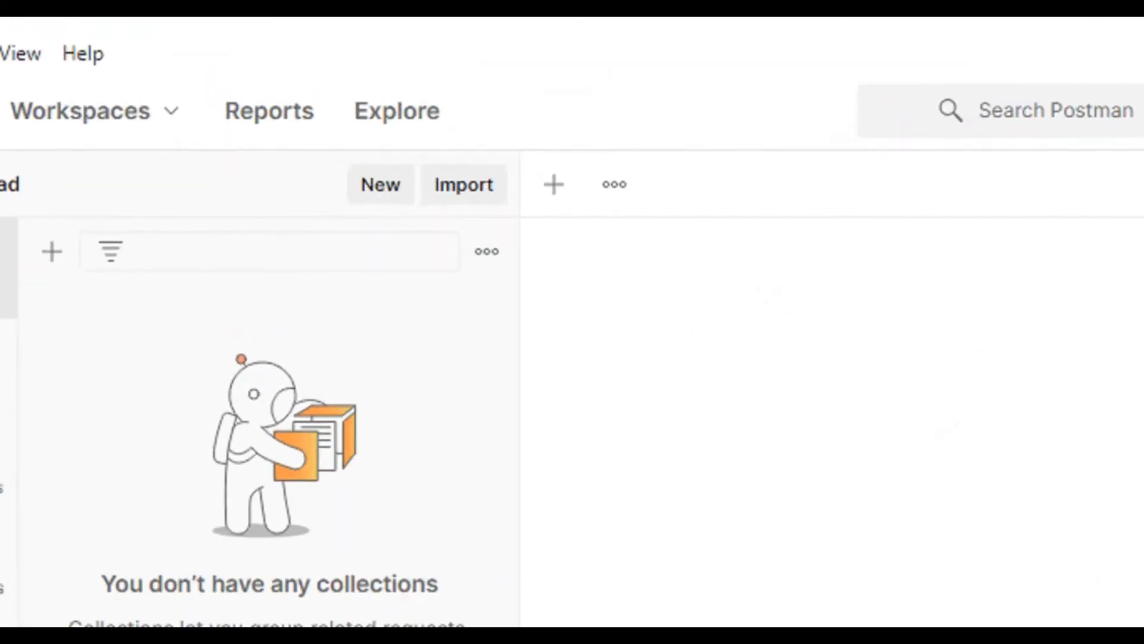
left_click(336, 110)
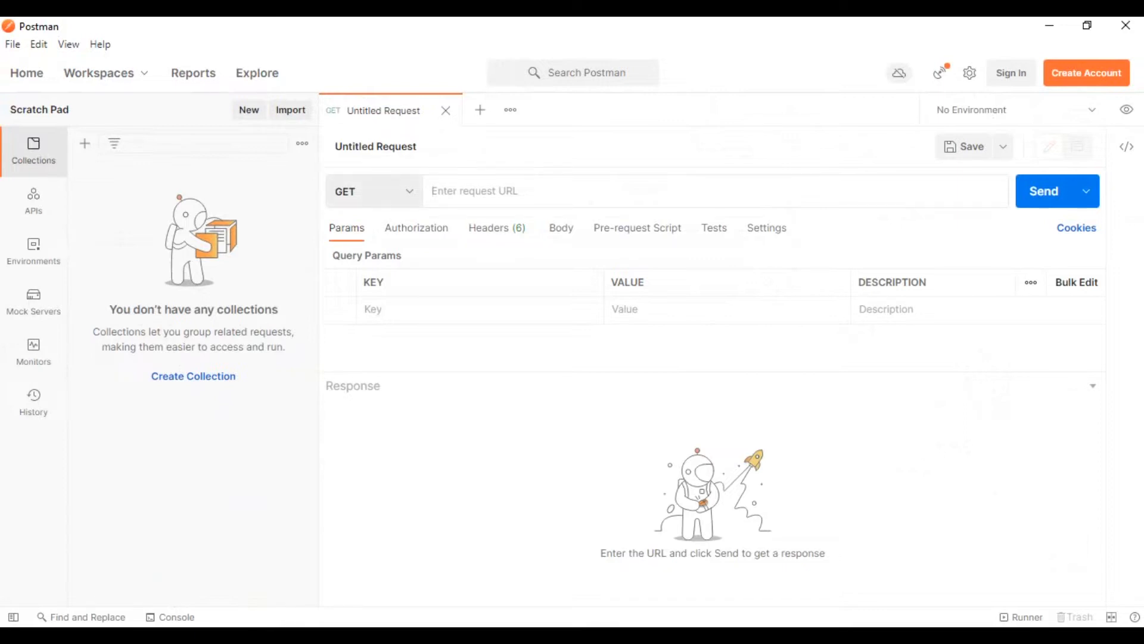
left_click(374, 192)
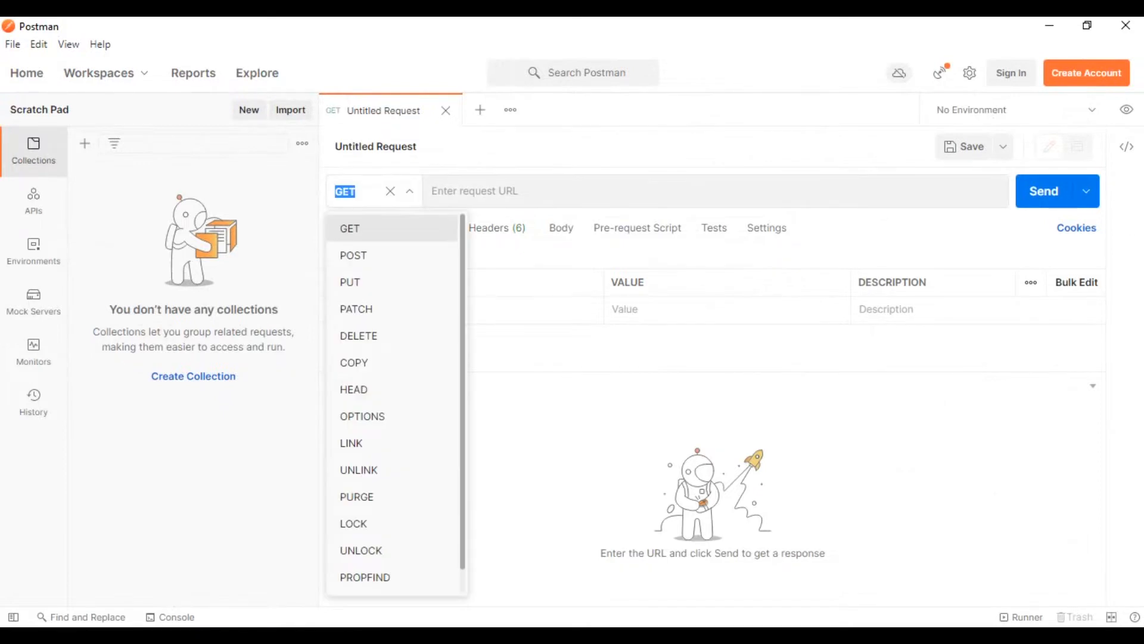
key("Escape")
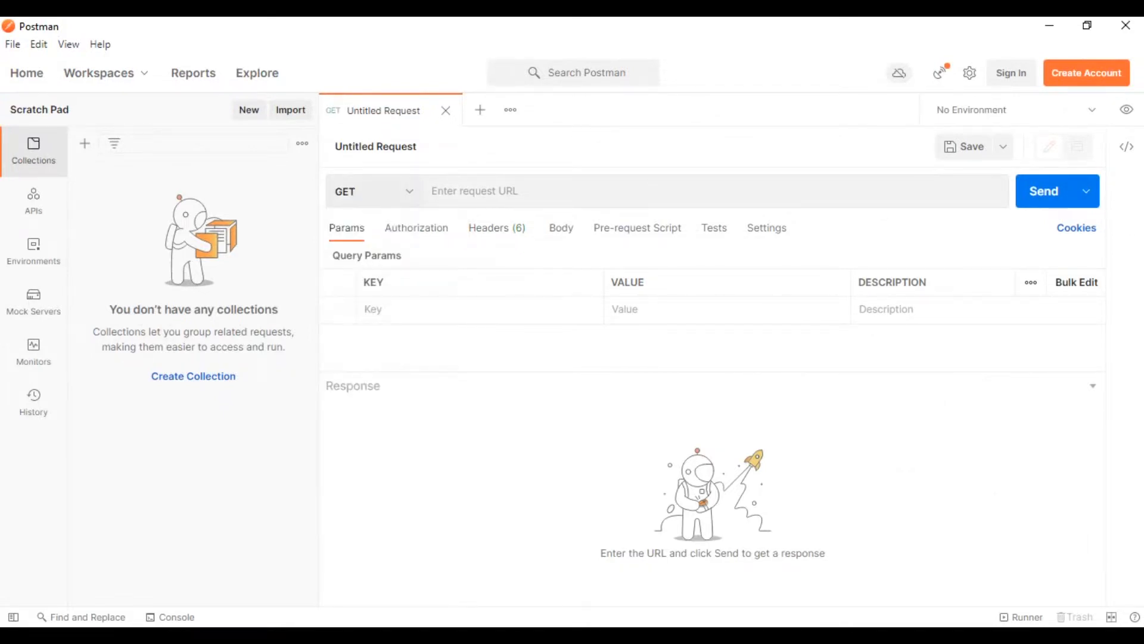
left_click(374, 191)
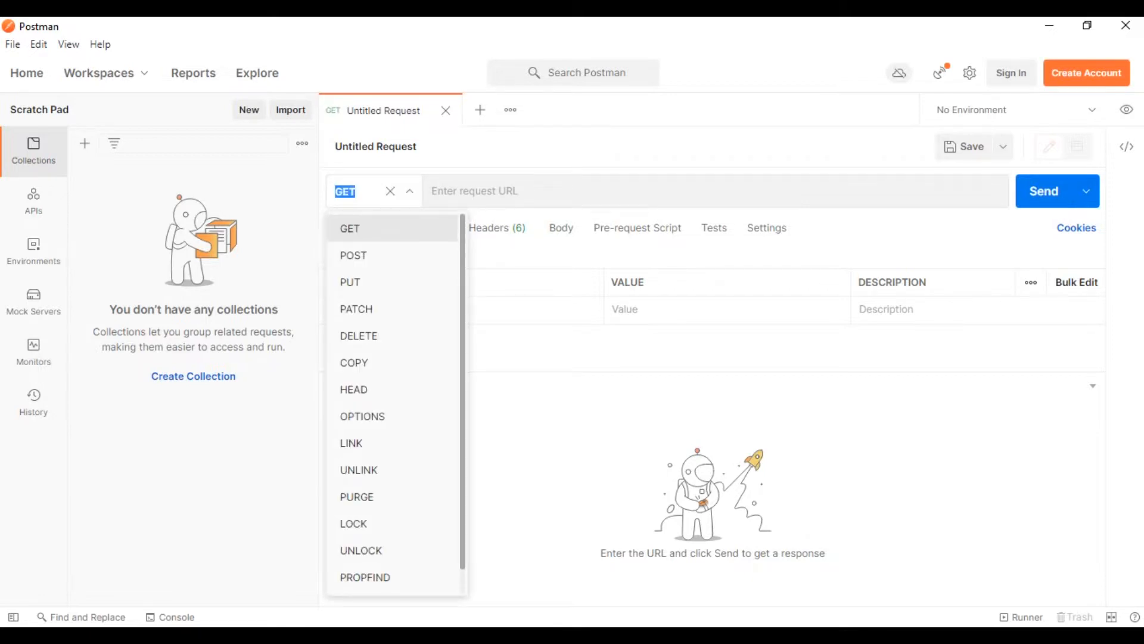
key("Escape")
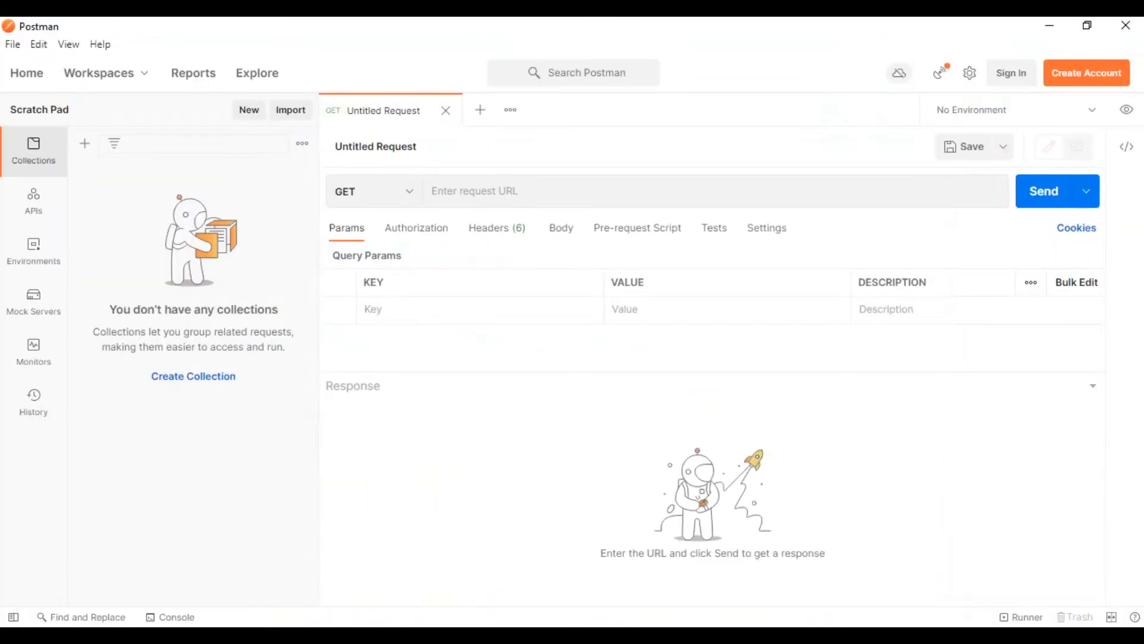
left_click(474, 190)
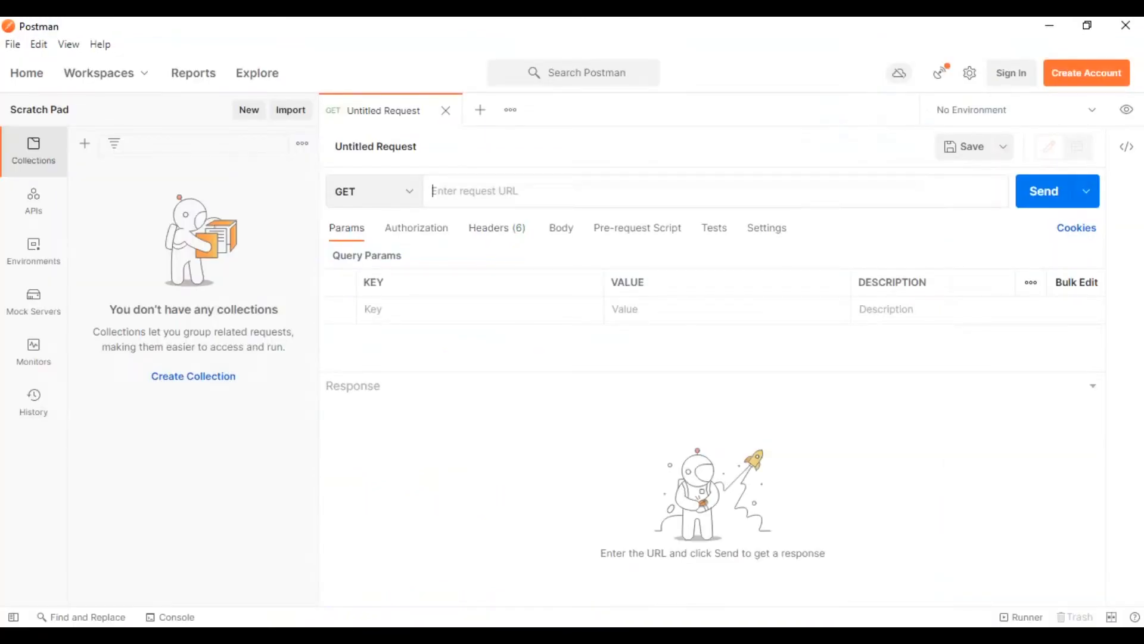
type("http://localhost:3574/API/Employee/")
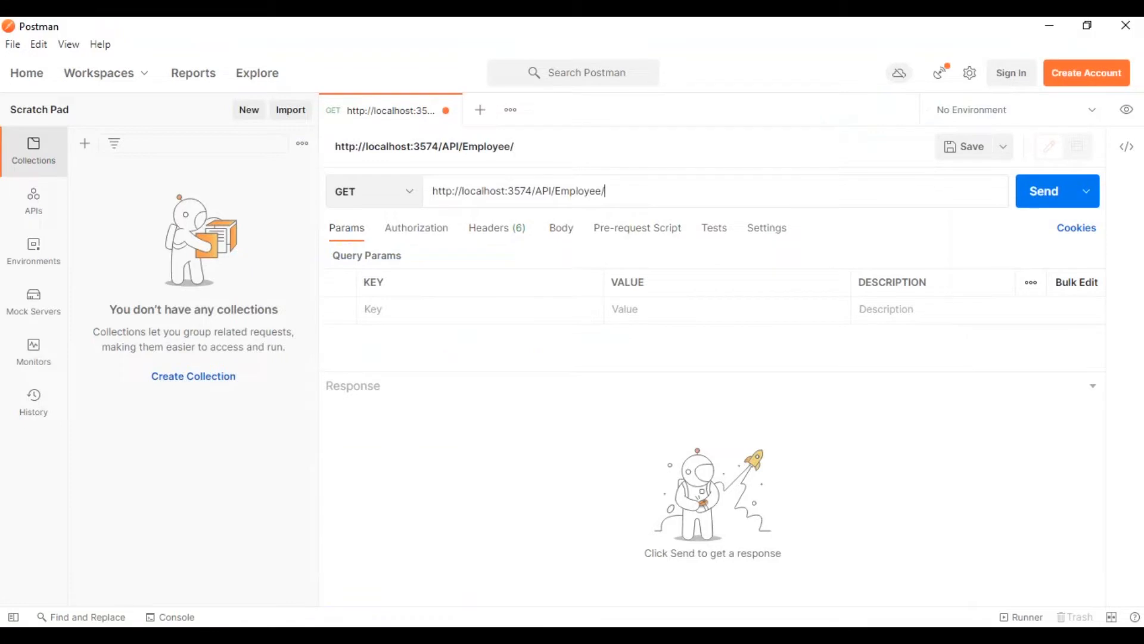
double_click(543, 191)
left_click(590, 191)
key("alt+Tab")
Examine the request's authorization, headers, body, pre-request script, tests, settings and query parameter options.
left_click(417, 227)
left_click(498, 227)
left_click(561, 227)
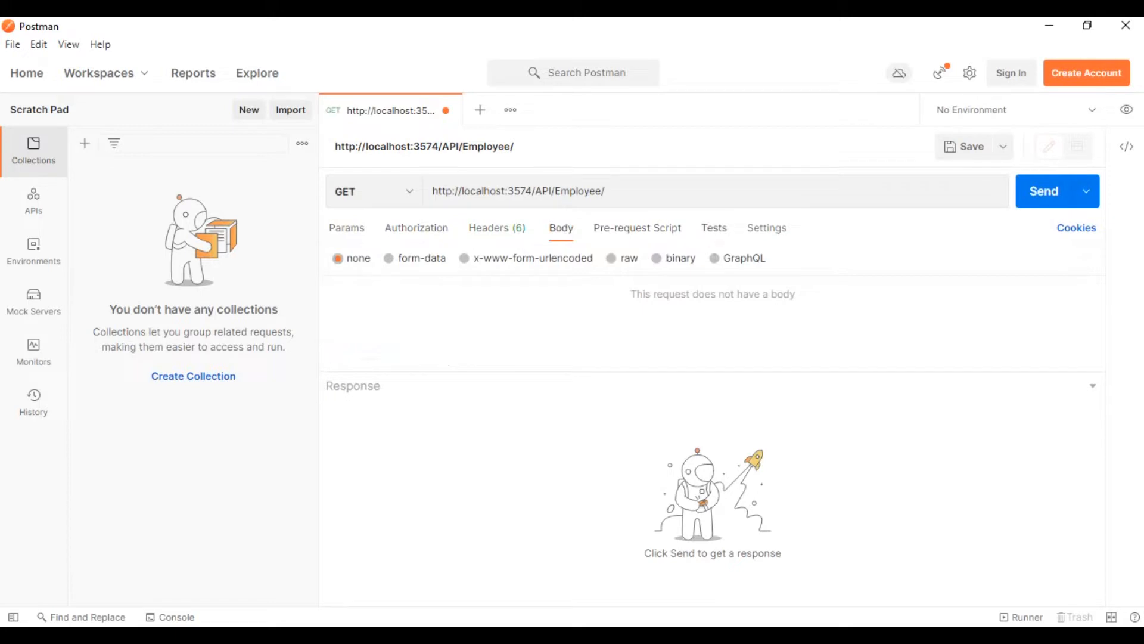
left_click(714, 227)
left_click(767, 227)
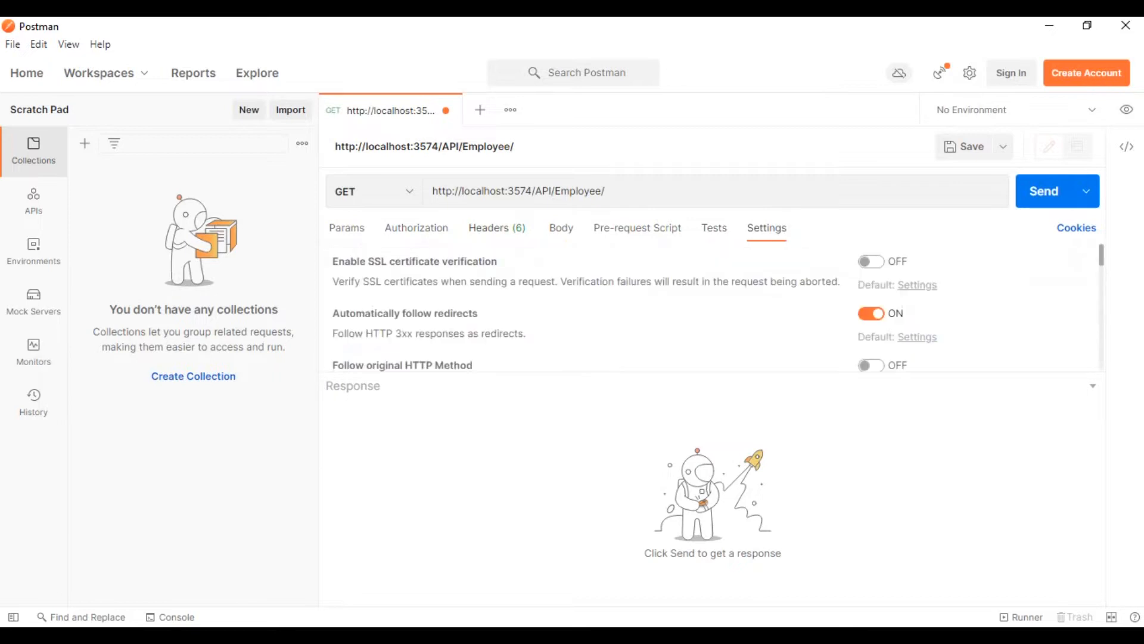
left_click(346, 227)
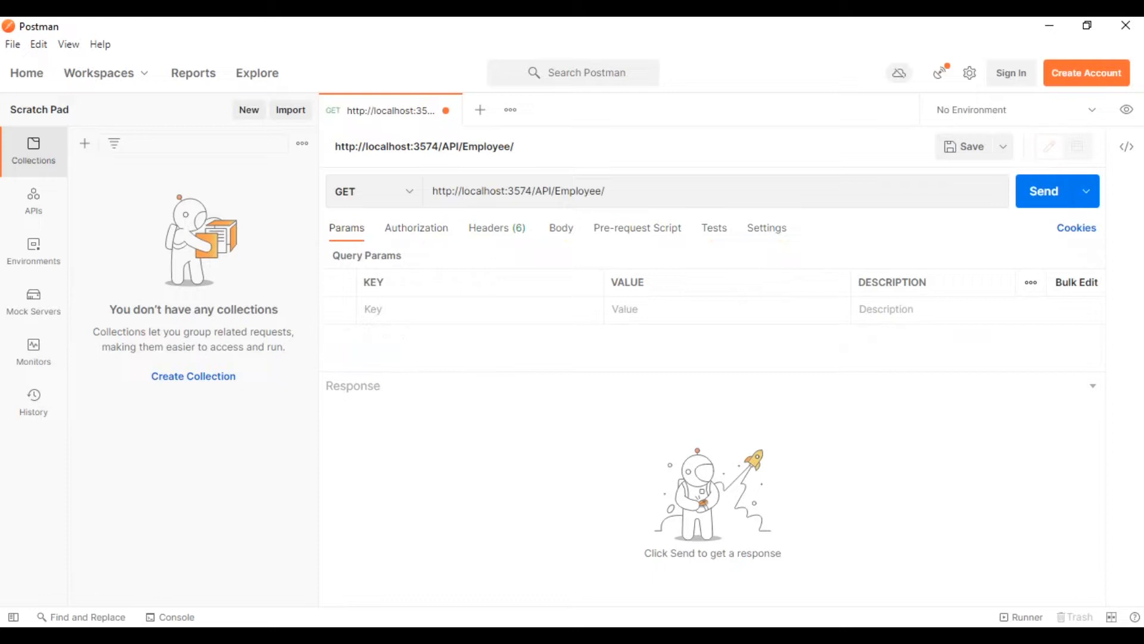
left_click(416, 228)
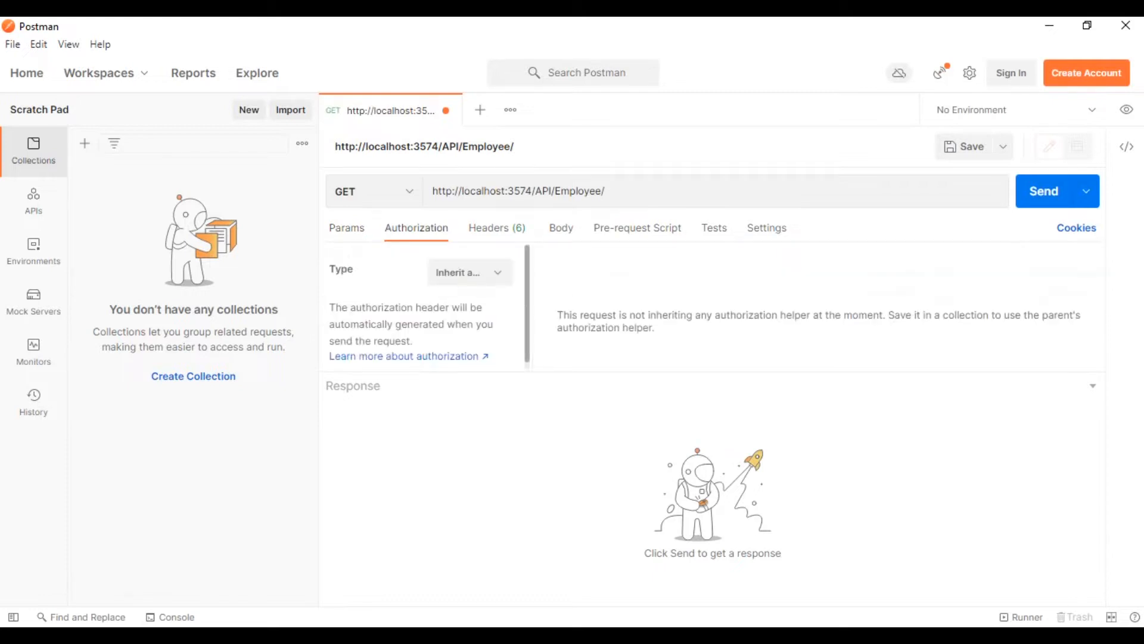
left_click(497, 228)
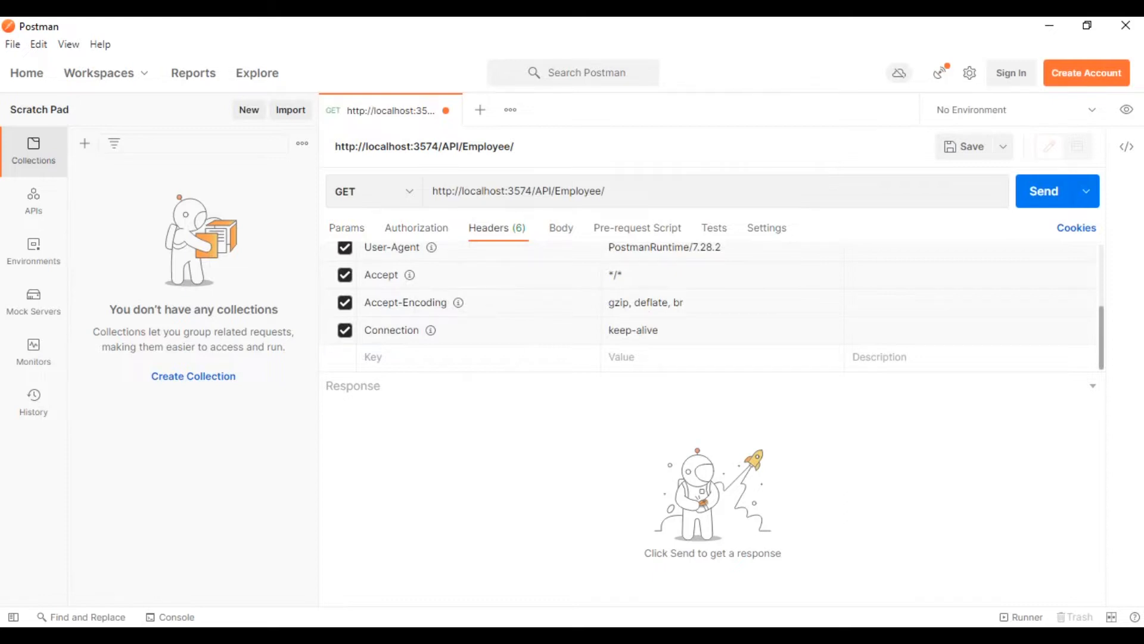
left_click(560, 228)
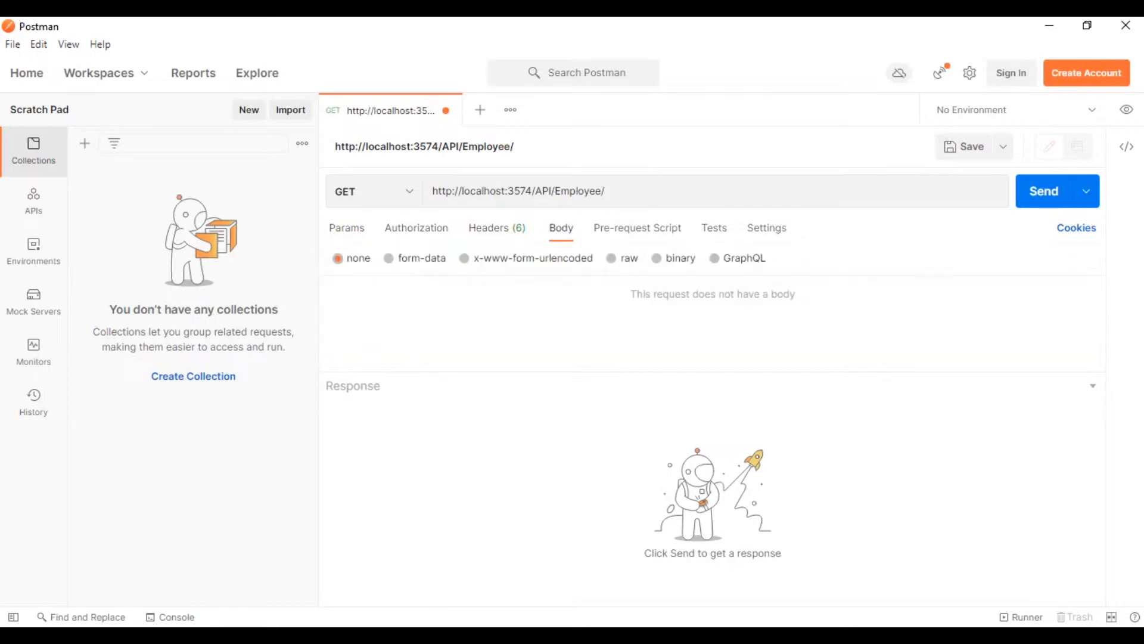
left_click(637, 228)
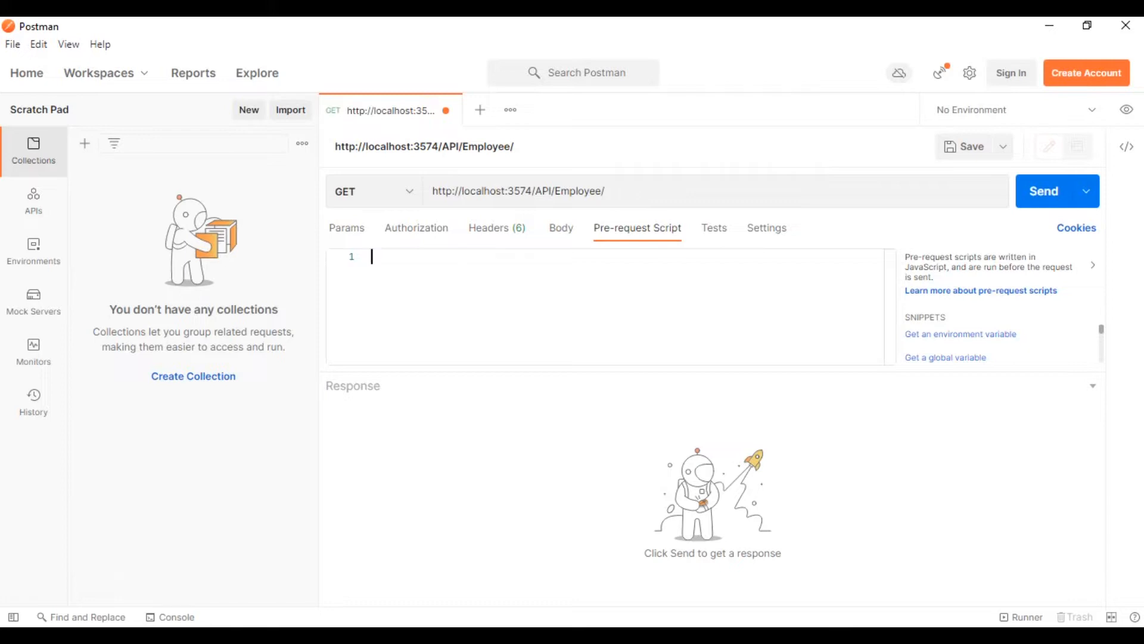
left_click(714, 229)
left_click(767, 228)
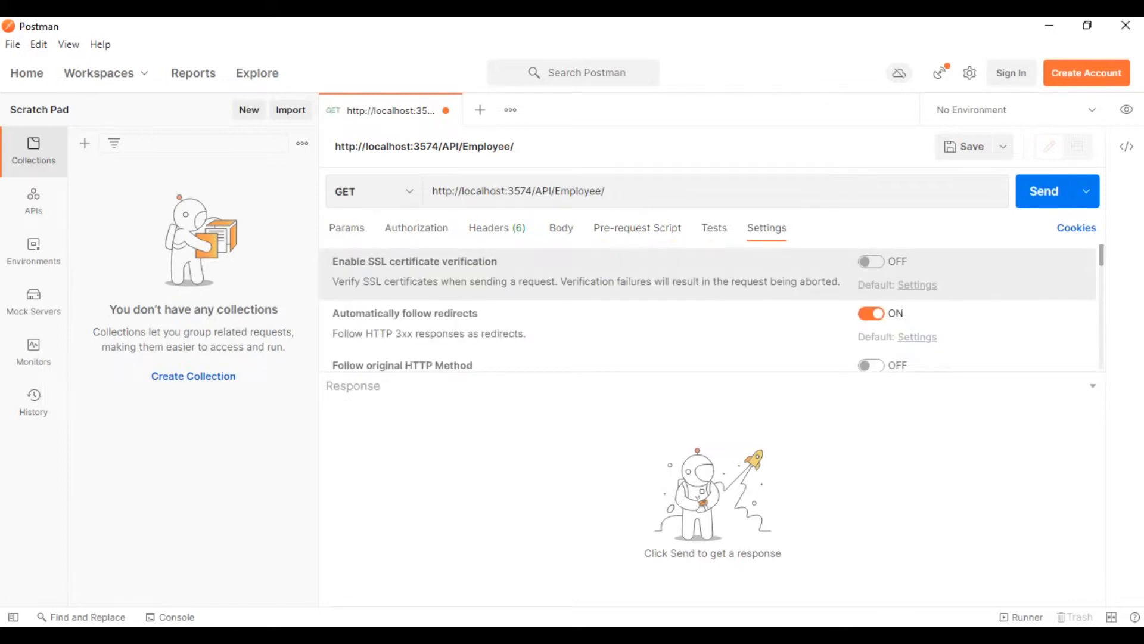
left_click(346, 228)
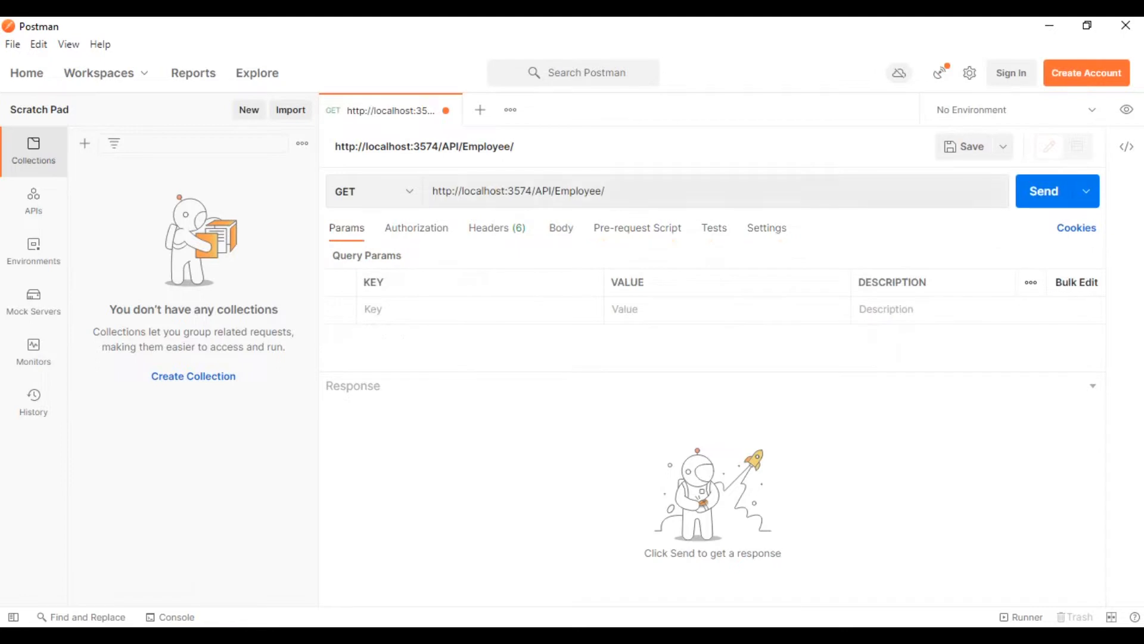
triple_click(518, 191)
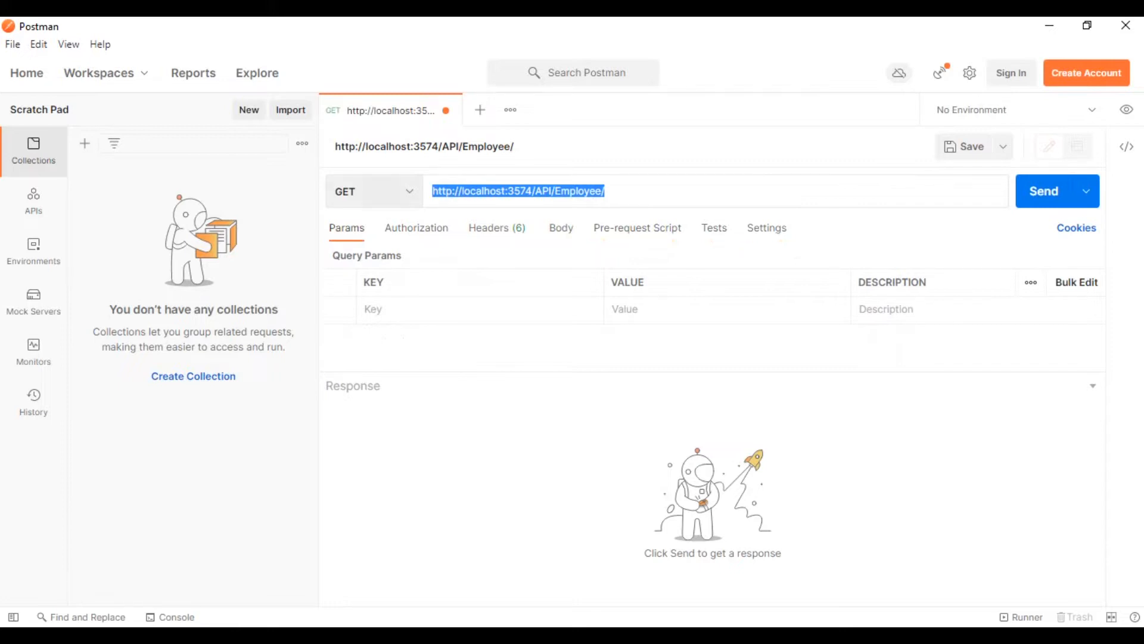
left_click(606, 191)
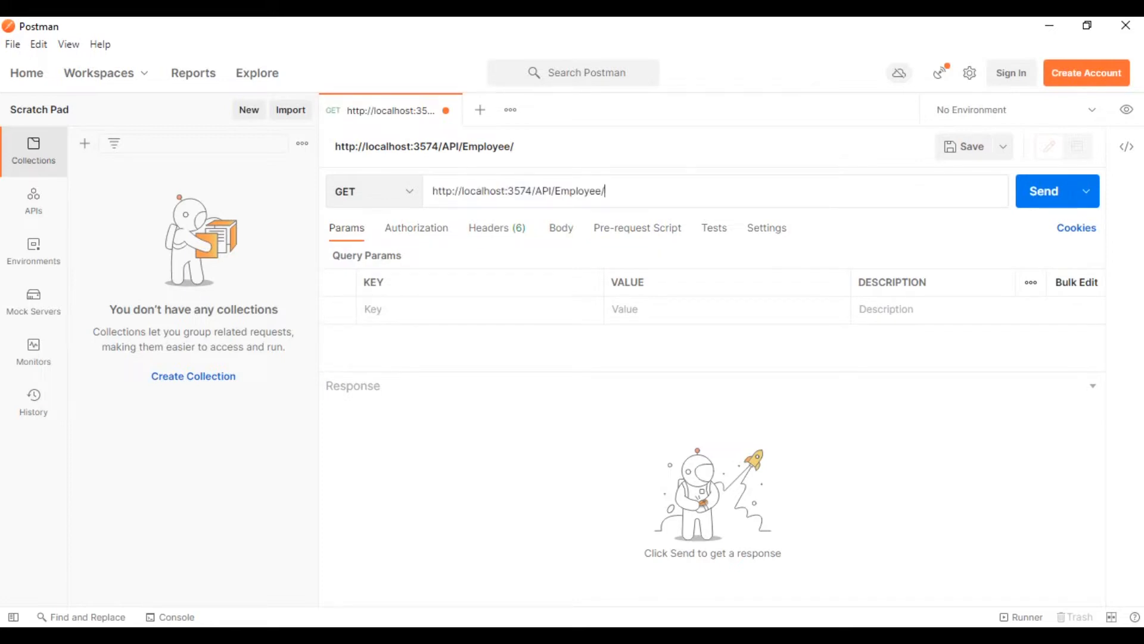
key("Return")
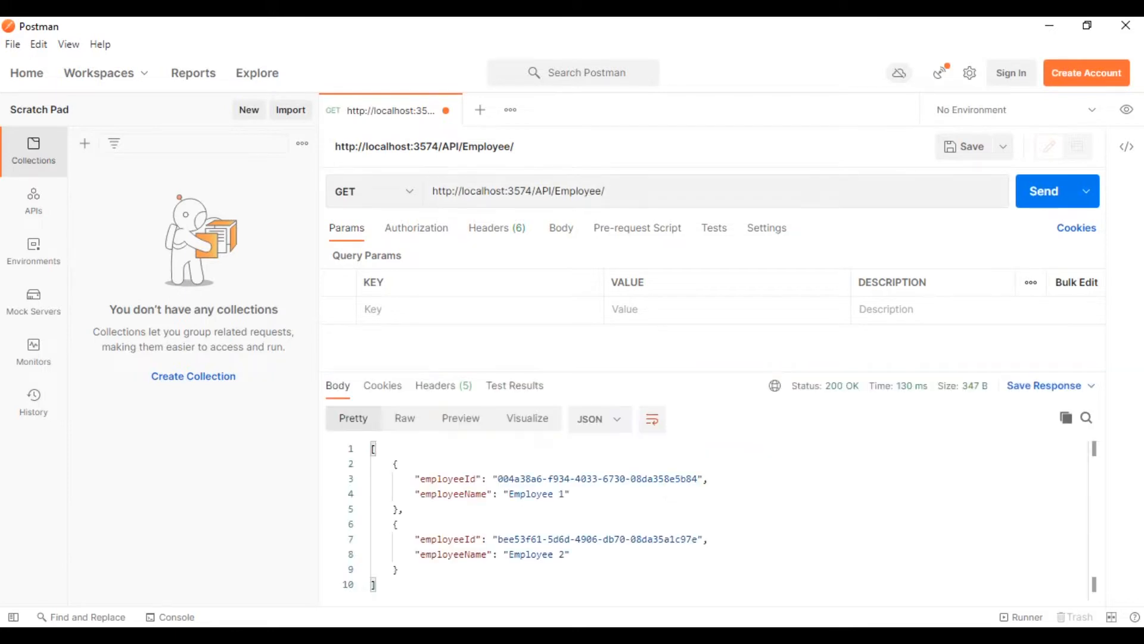
left_click_drag(405, 510, 387, 464)
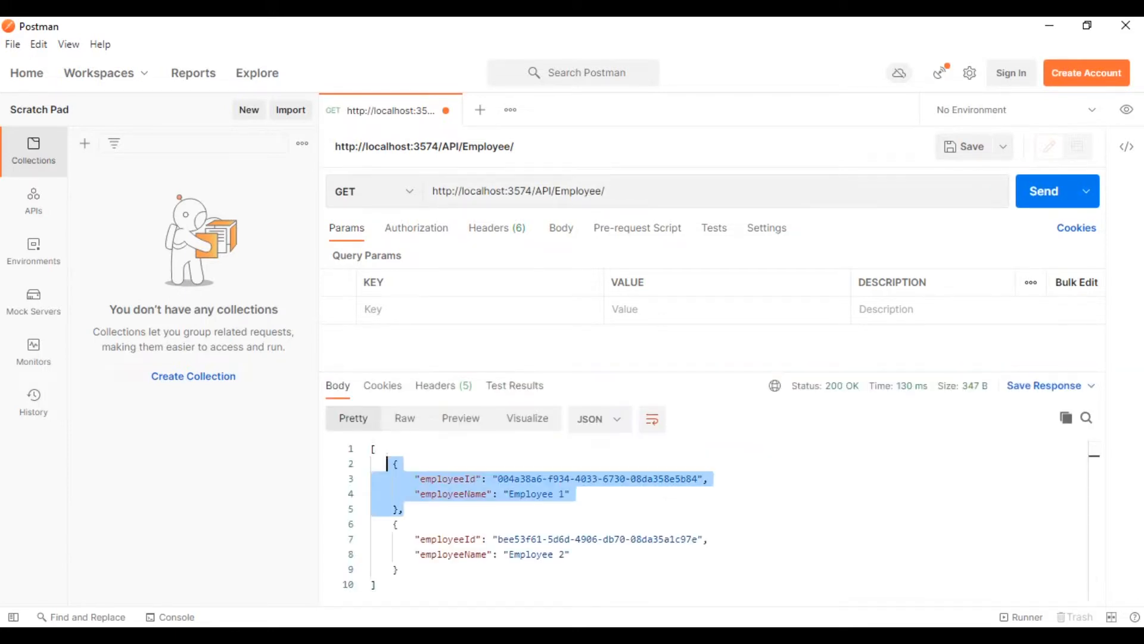
left_click_drag(399, 570, 387, 524)
left_click(544, 494)
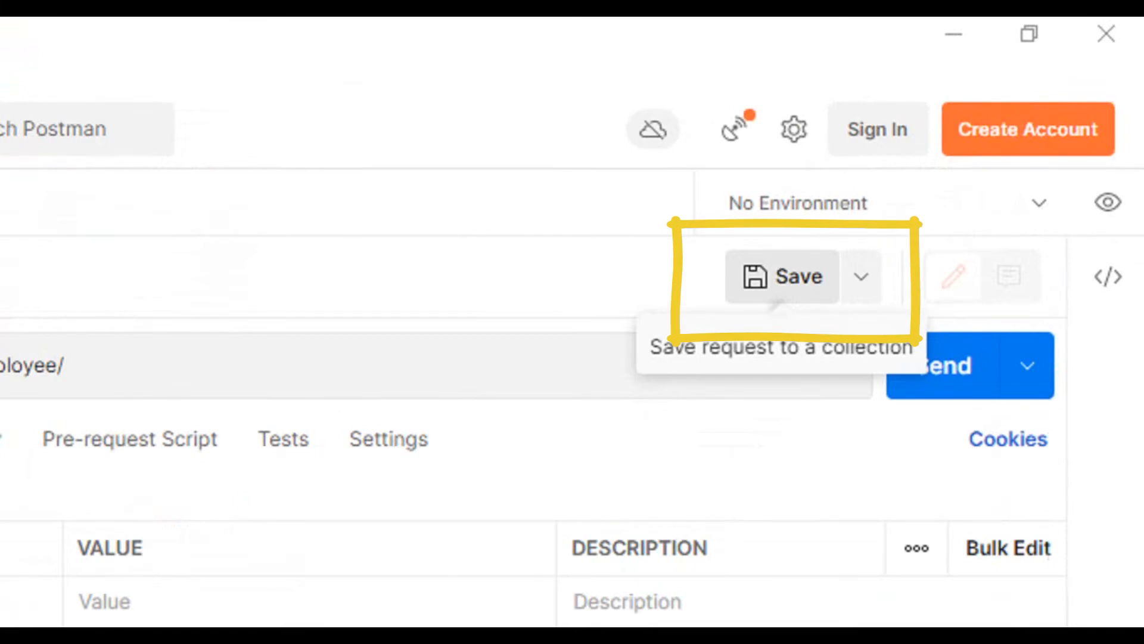
Start saving the GET request to a collection, keeping the URL as its name and showing the description field.
left_click(783, 276)
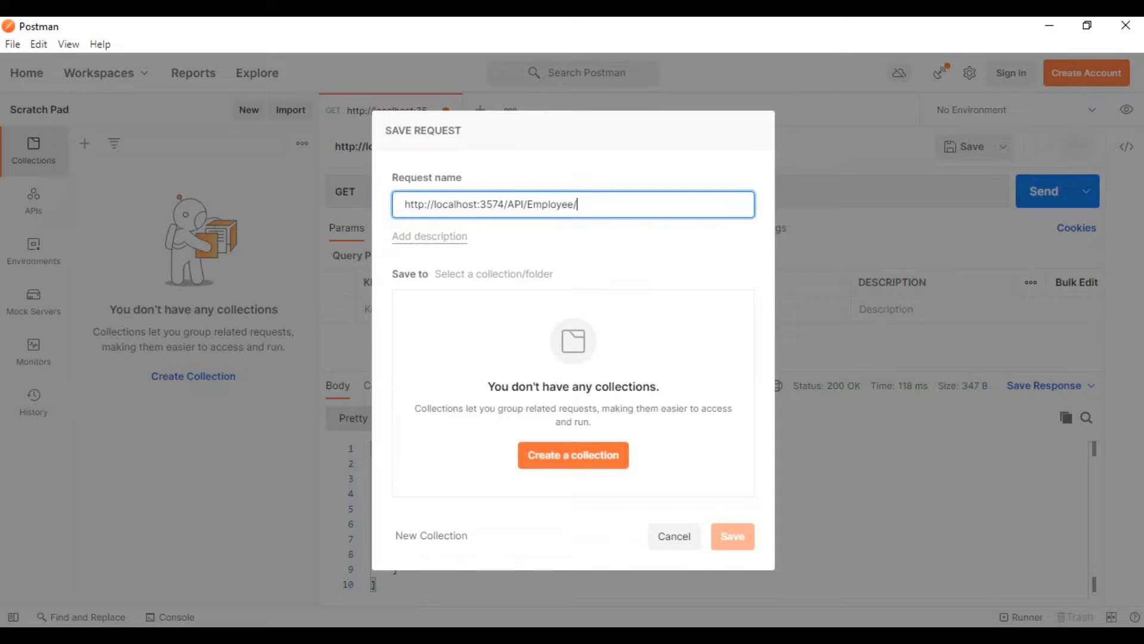
key("ctrl+a")
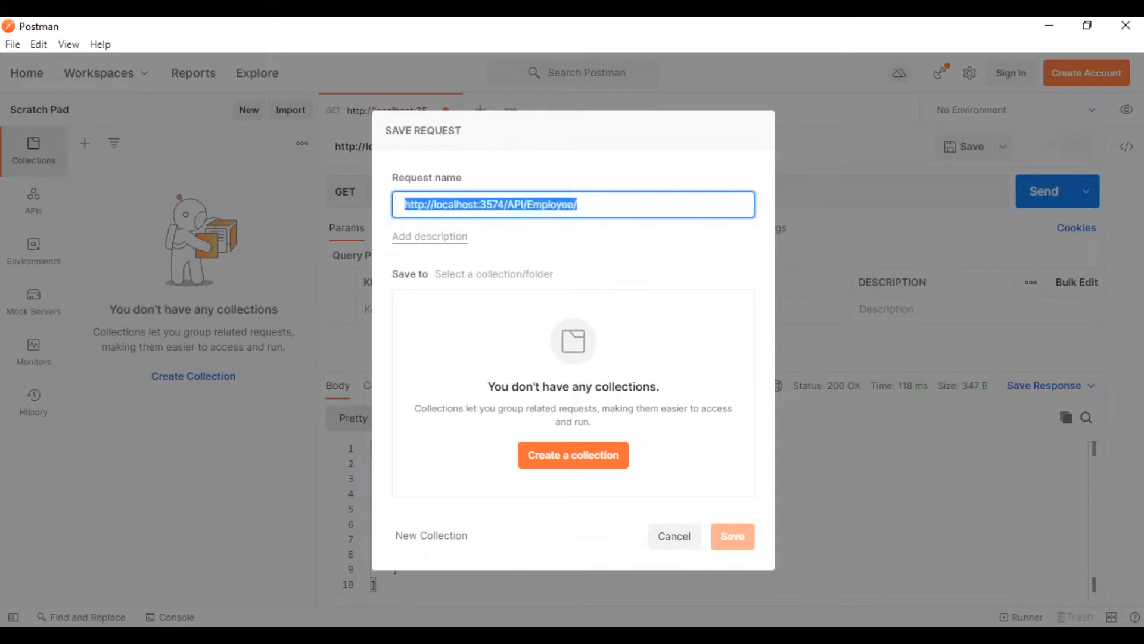
left_click(577, 204)
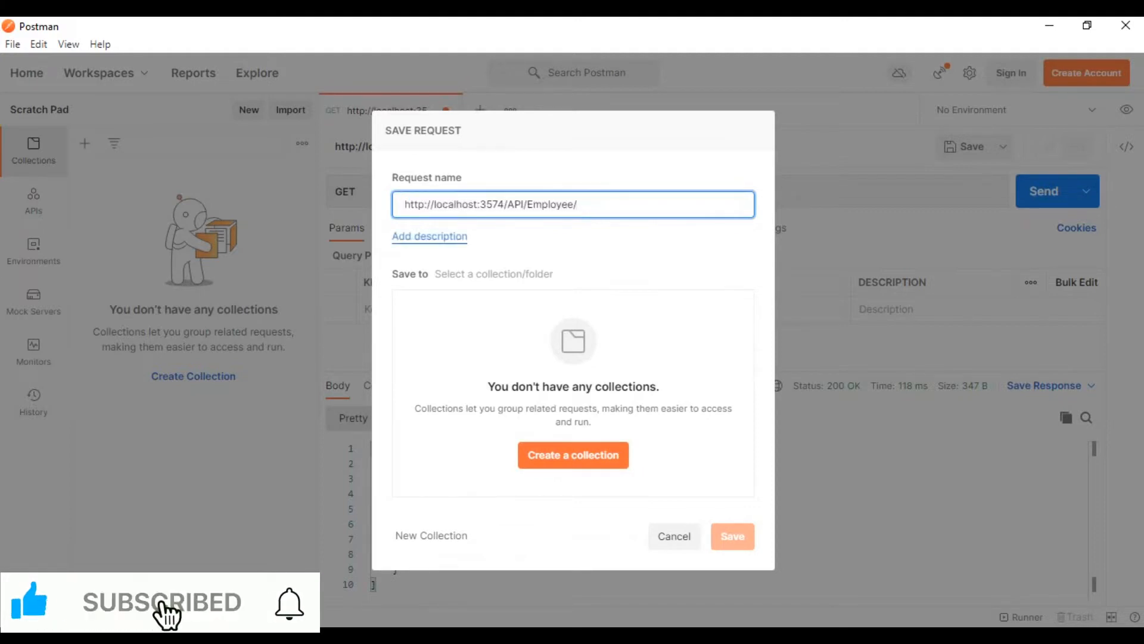
left_click(429, 237)
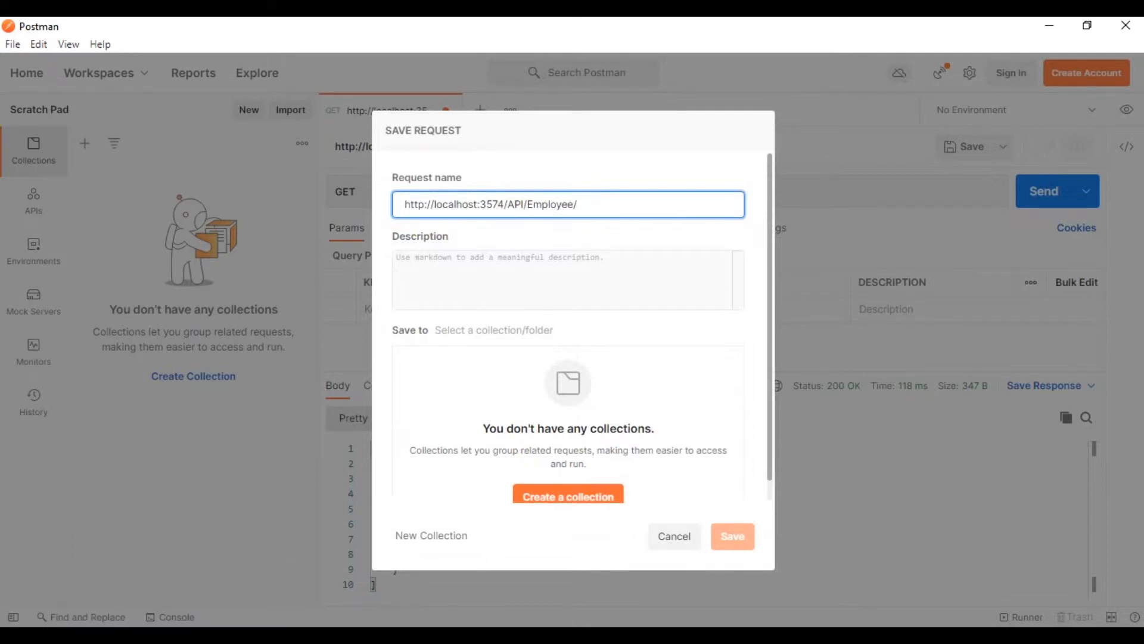
left_click_drag(770, 316, 770, 336)
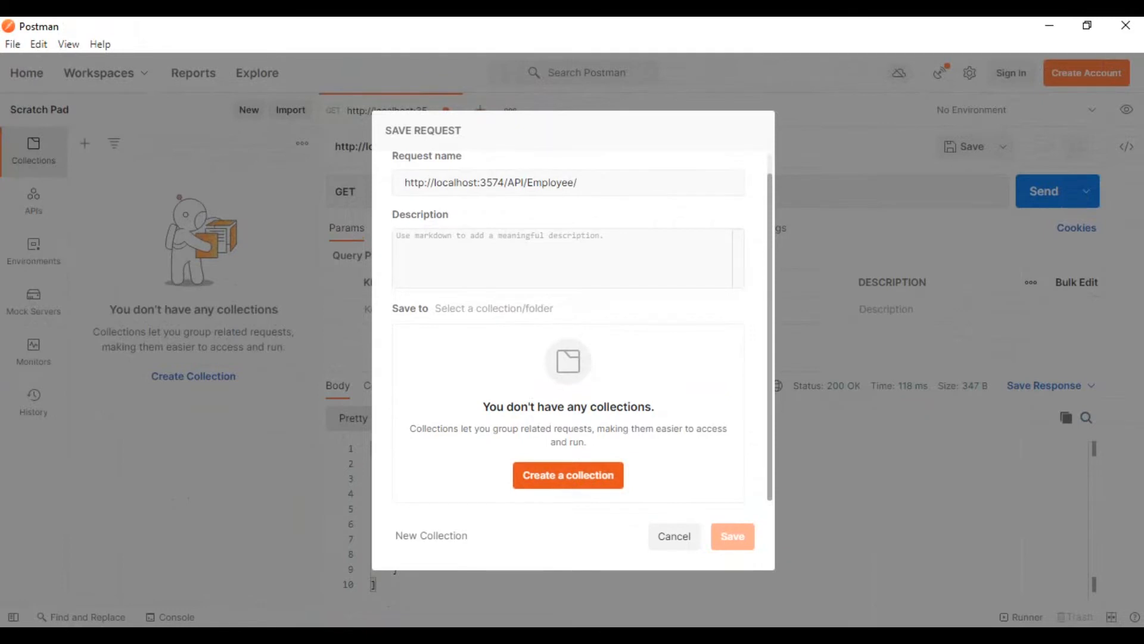
Create a collection named MyDemoAPIs_Collection and save the GET request in it.
left_click(568, 475)
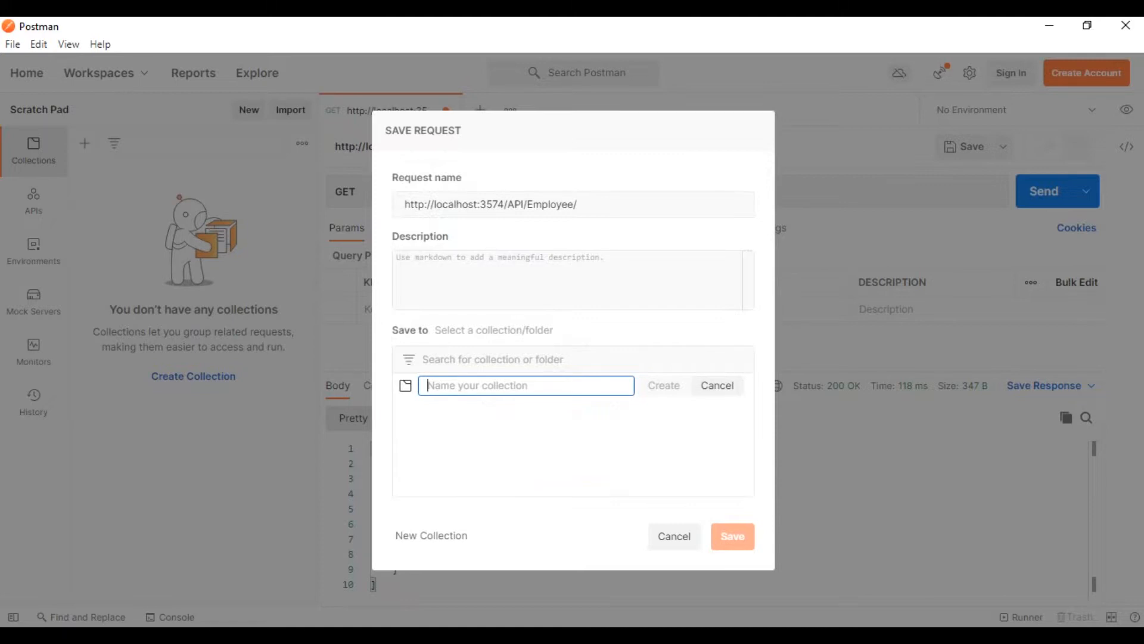
type("MyDemo")
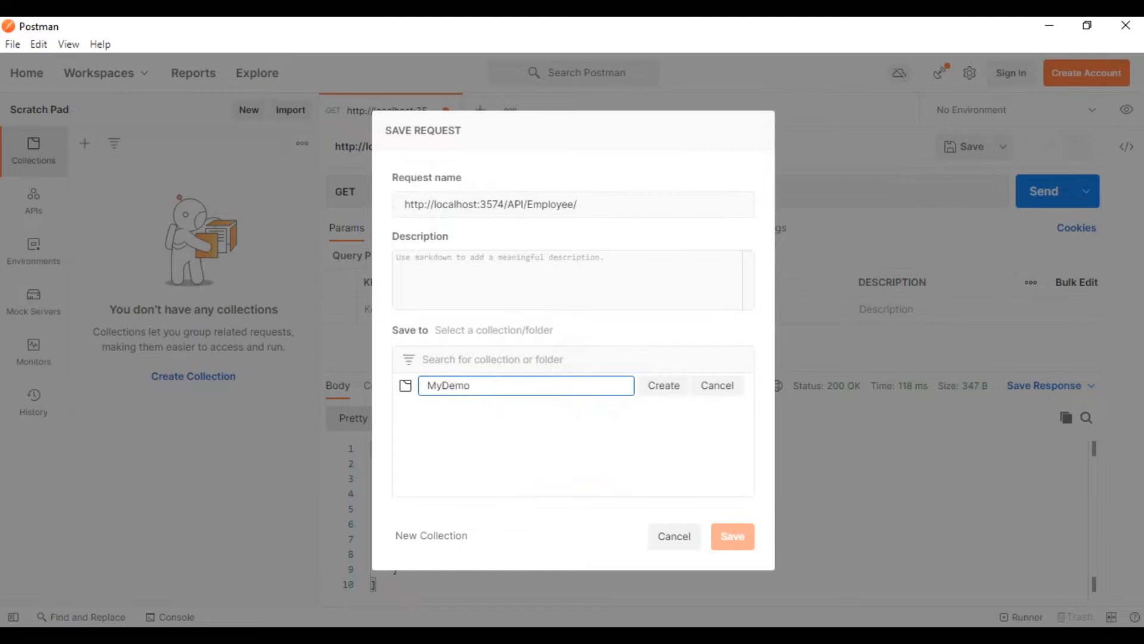
type("APIs_Collection")
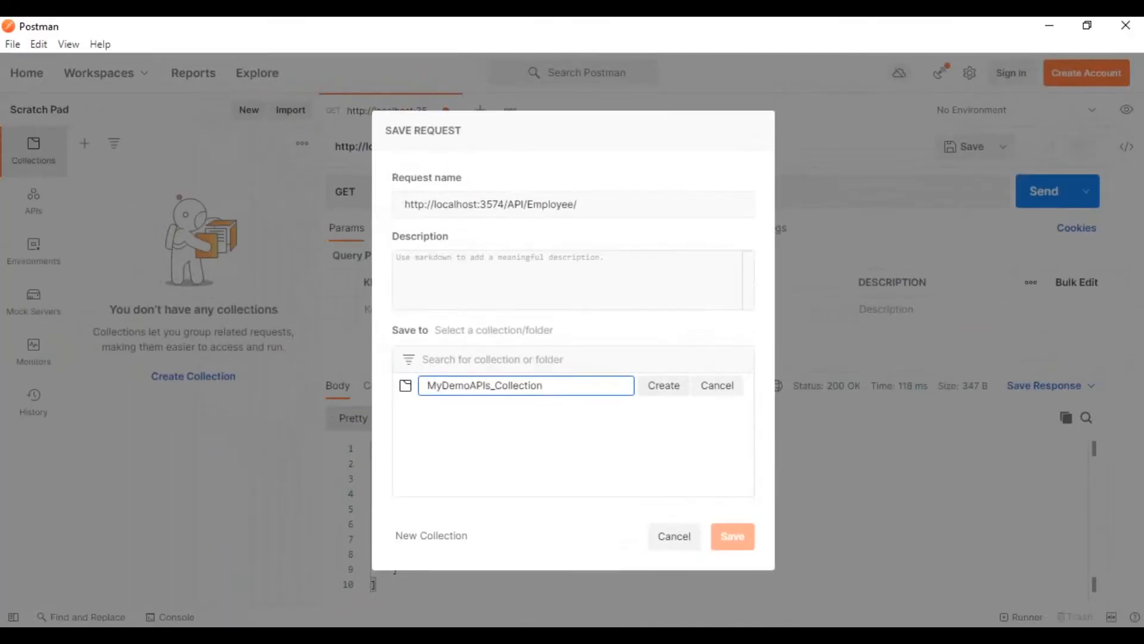
left_click(664, 385)
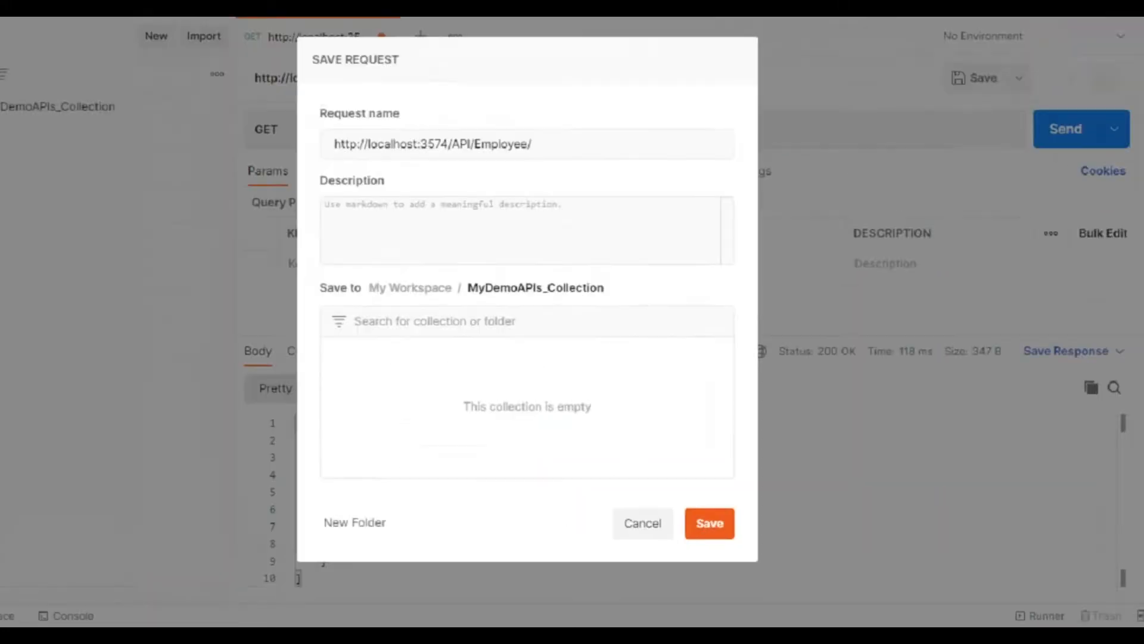
left_click(733, 535)
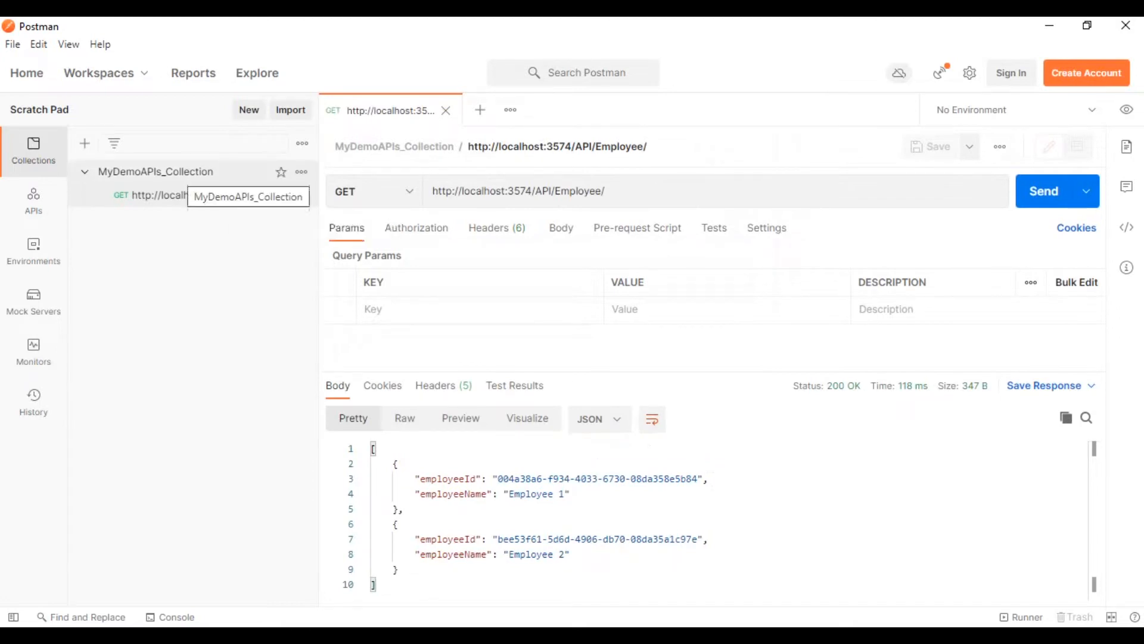
Check the saved GET request inside MyDemoAPIs_Collection, collapsing and expanding the collection.
left_click(157, 171)
left_click(200, 196)
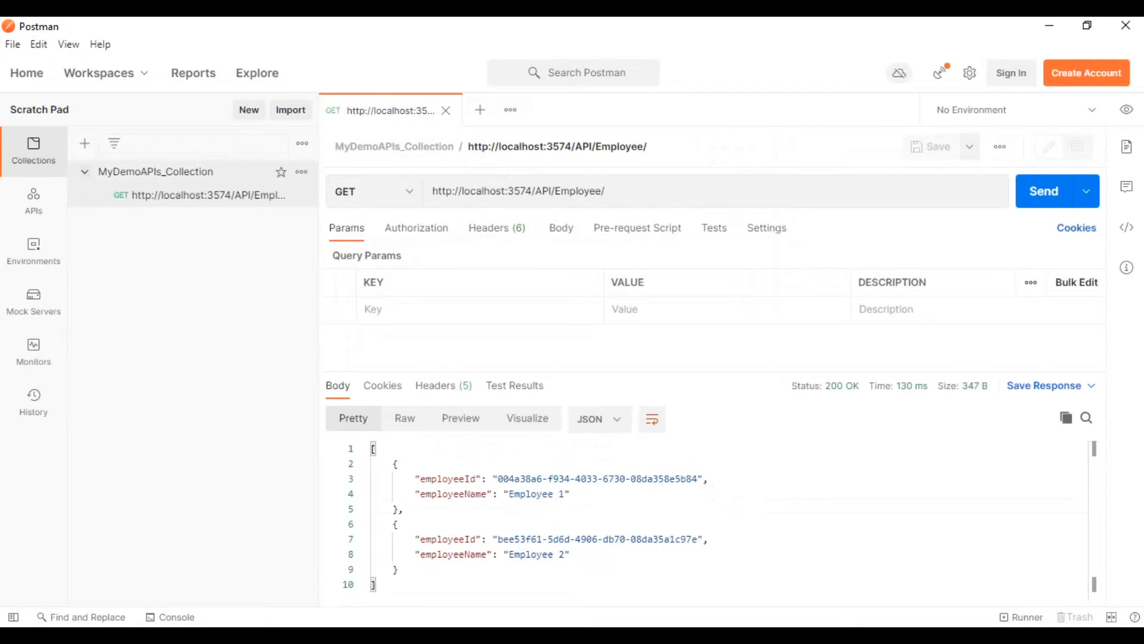
left_click(85, 172)
left_click(85, 172)
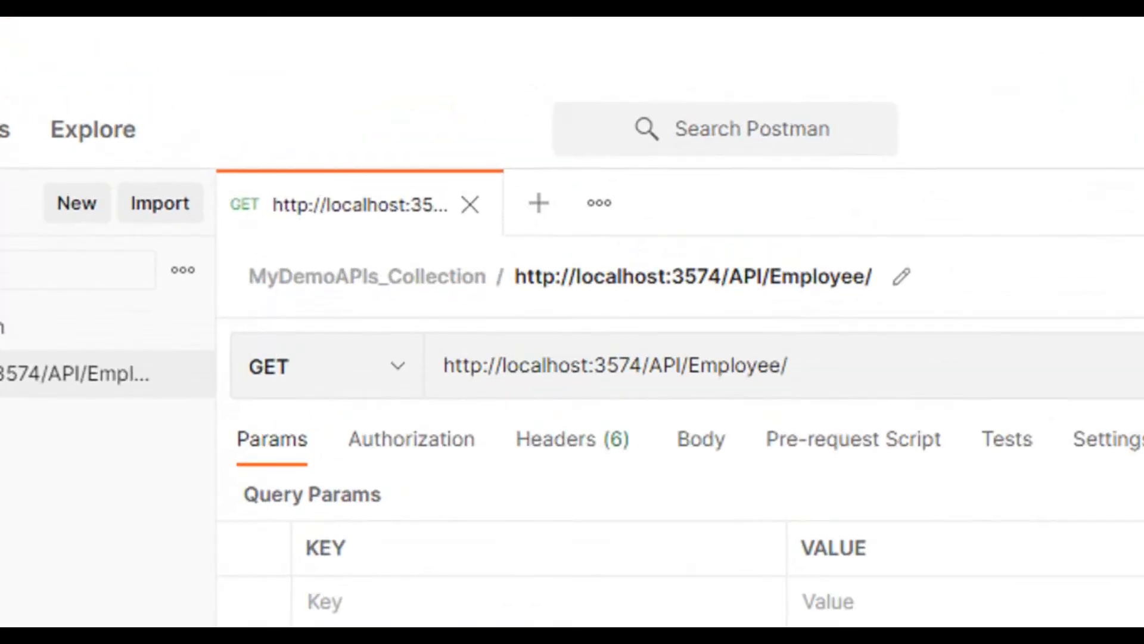
Open a new GET request and set its URL to the GET by Id address copied from GET.docx in Word.
left_click(538, 203)
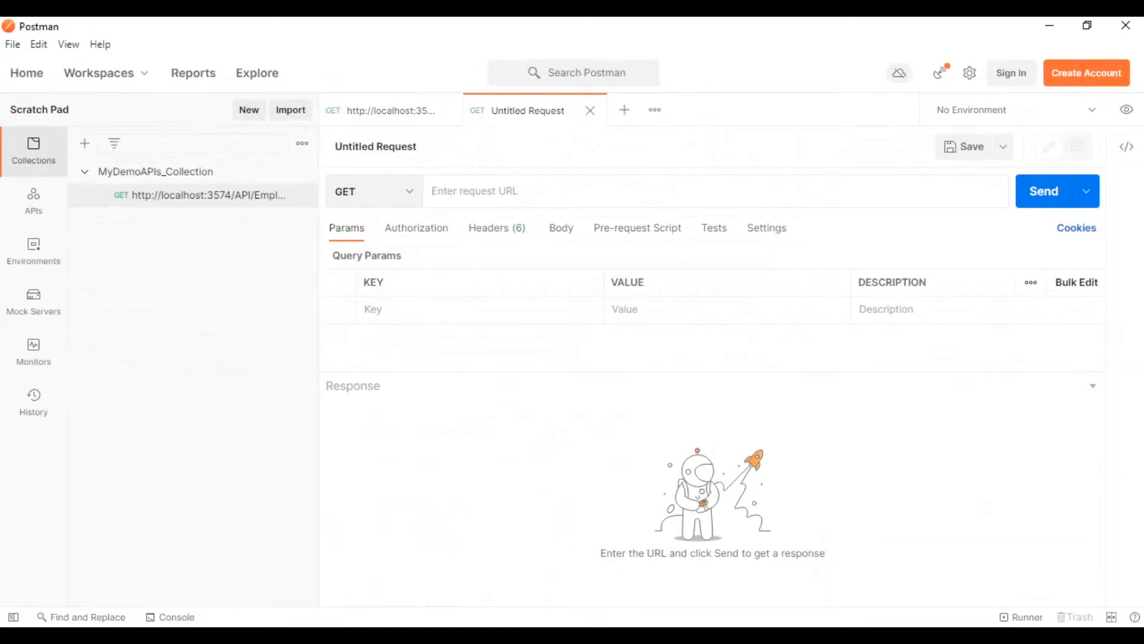
key("alt+Tab")
left_click(280, 387)
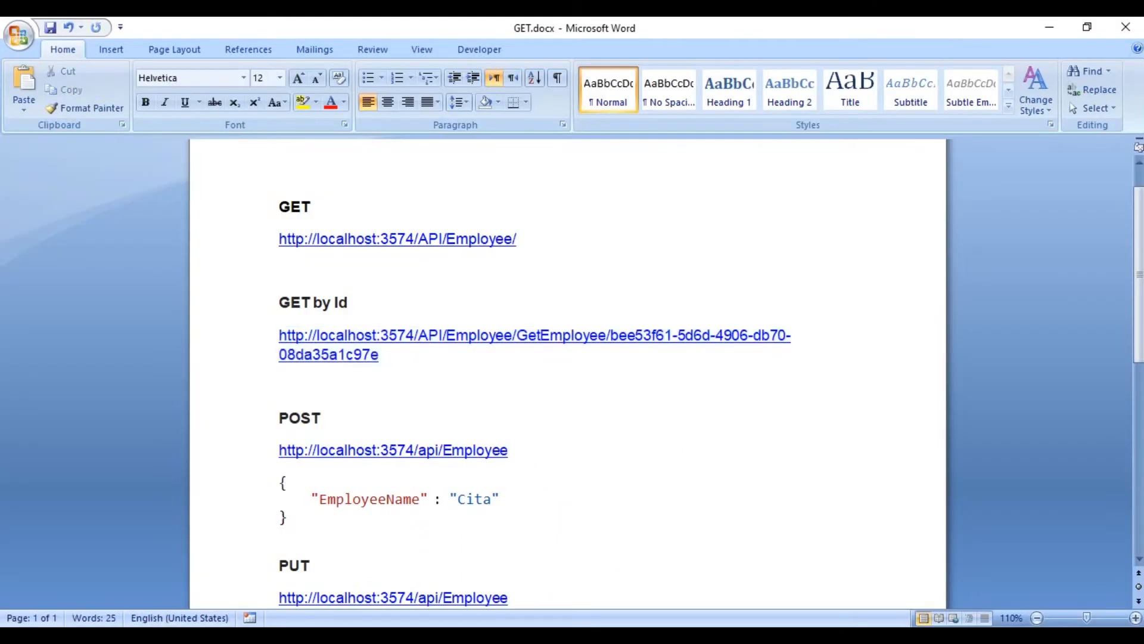
left_click(280, 303)
left_click_drag(280, 303, 352, 303)
left_click_drag(381, 356, 279, 336)
key("ctrl+c")
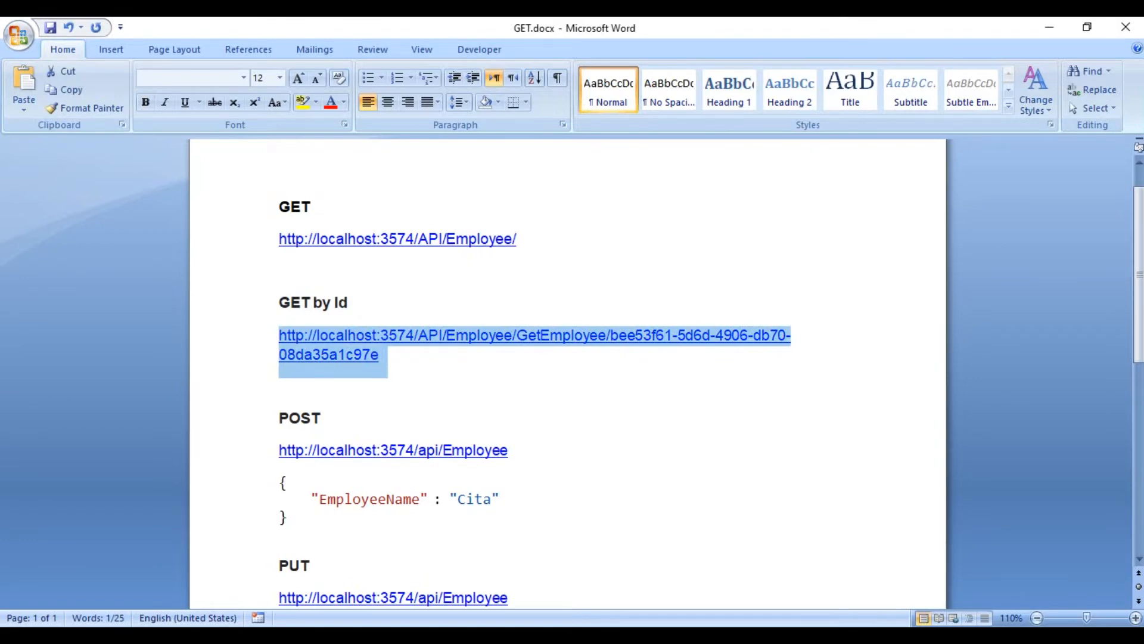
key("alt+Tab")
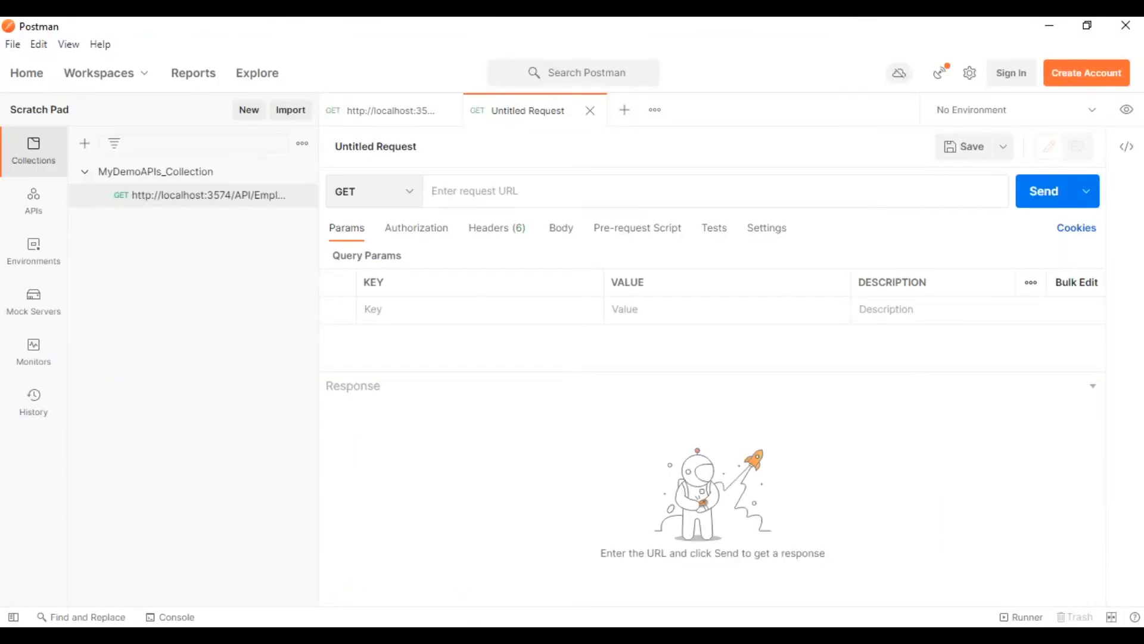
key("ctrl+v")
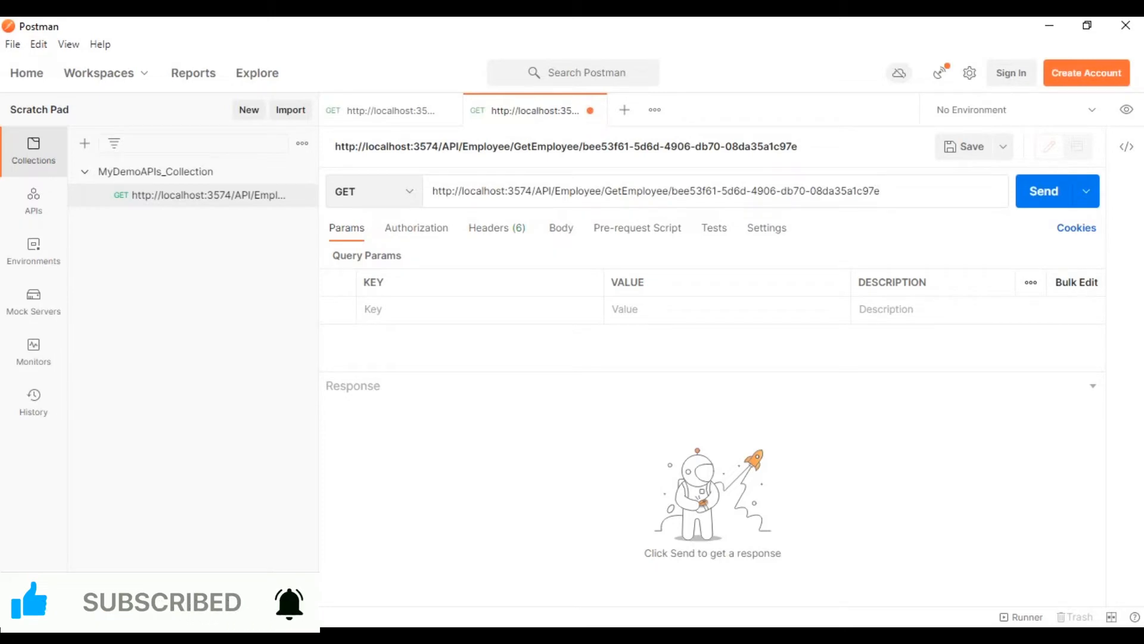
Replace the Id at the end of the request URL with Employee 1's EmployeeId copied from the SQL Server Management Studio query results.
key("alt+Tab")
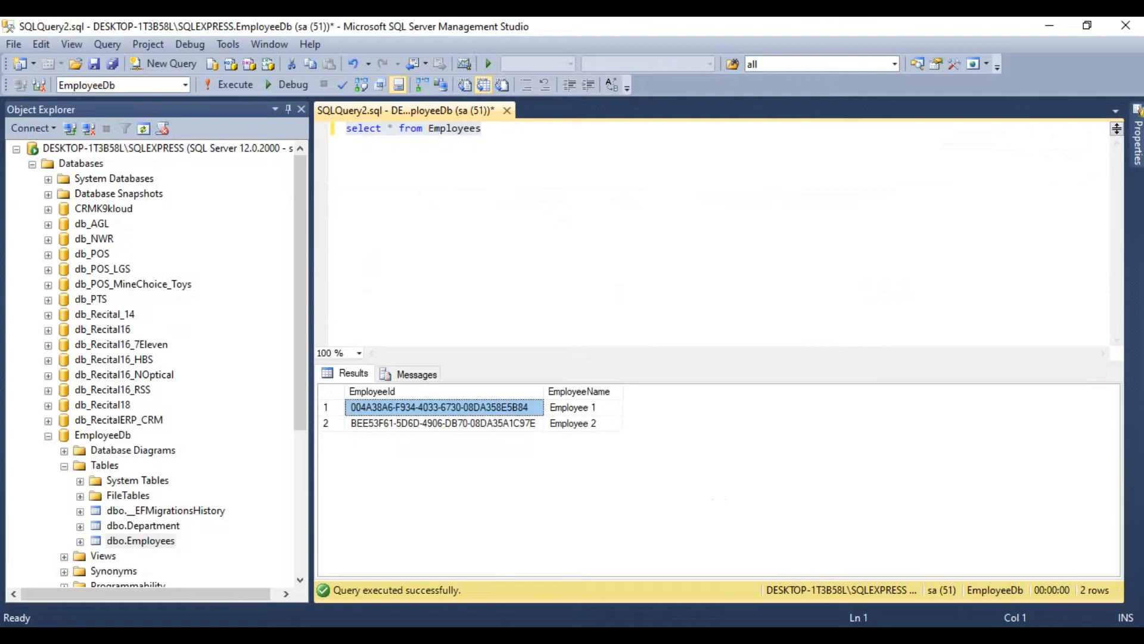
key("alt+Tab")
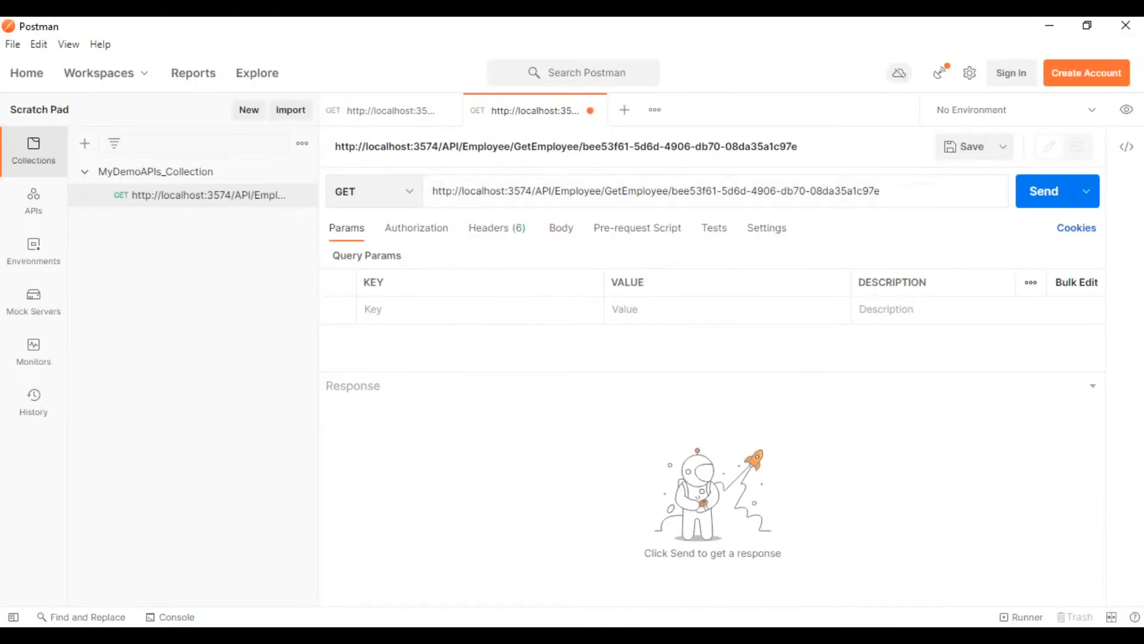
left_click_drag(672, 191, 883, 191)
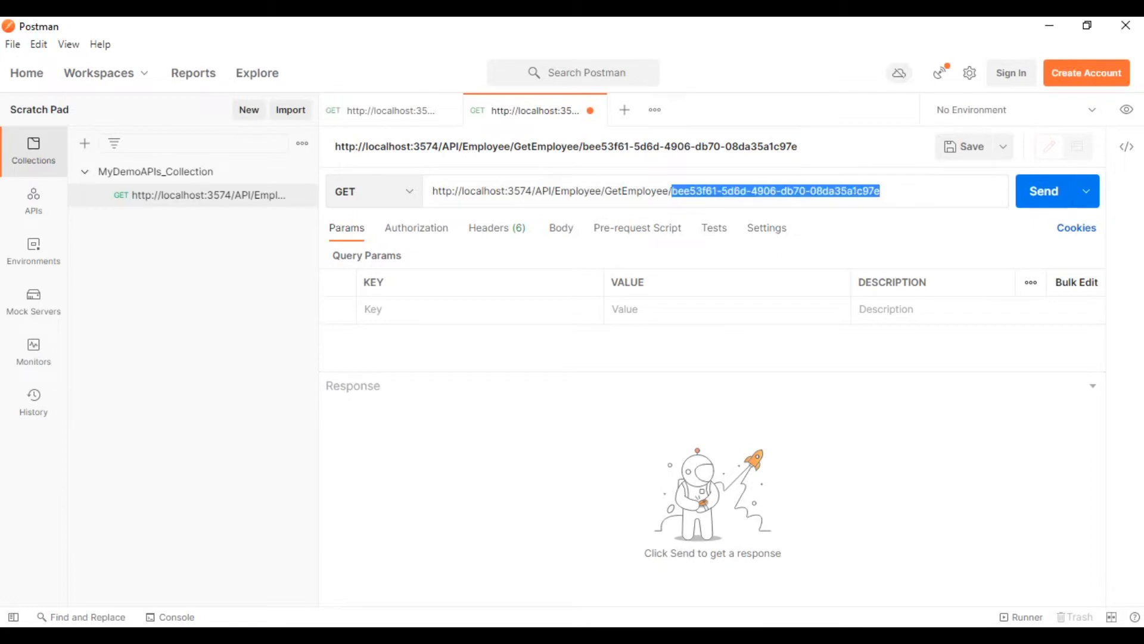
key("ctrl+v")
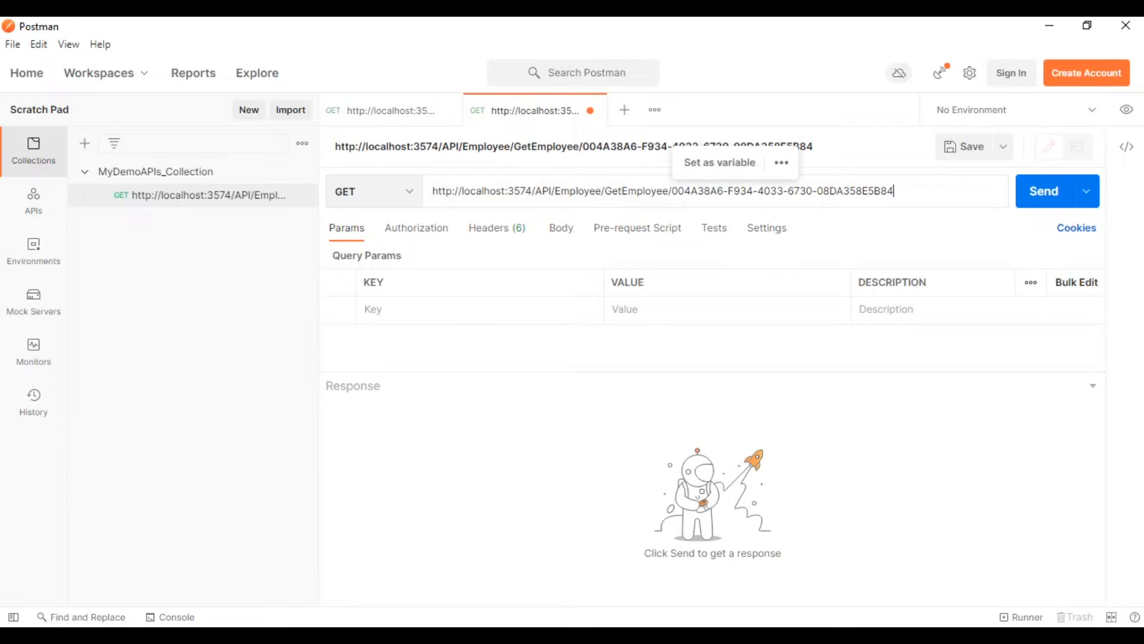
Send the GET by Id request for Employee 1 and inspect the employee name in the JSON response.
key("ctrl+a")
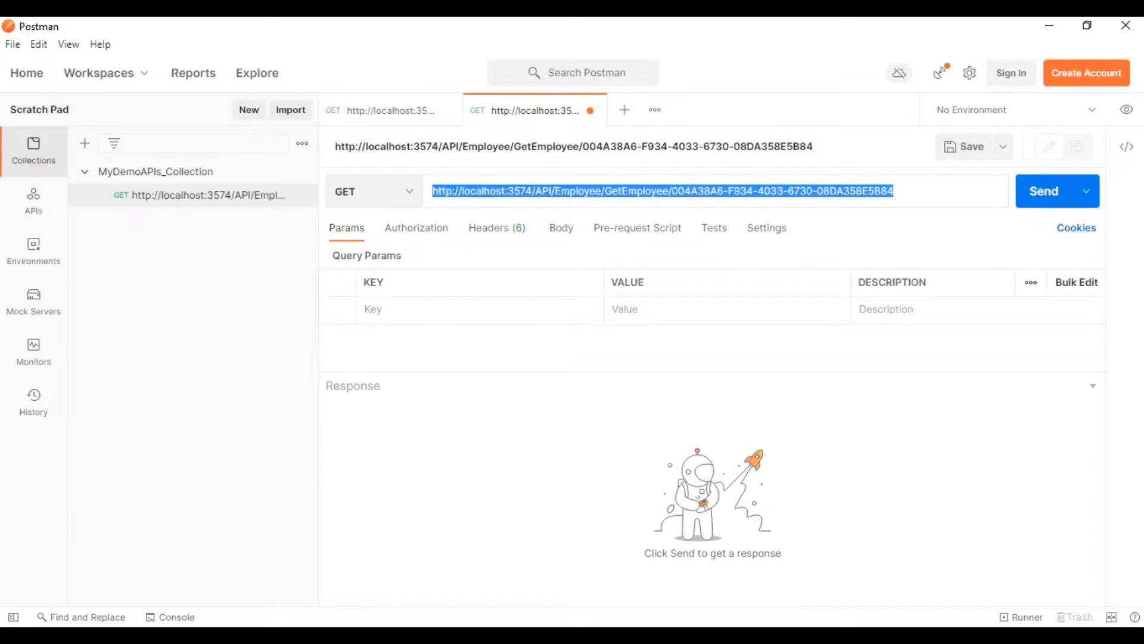
left_click(771, 191)
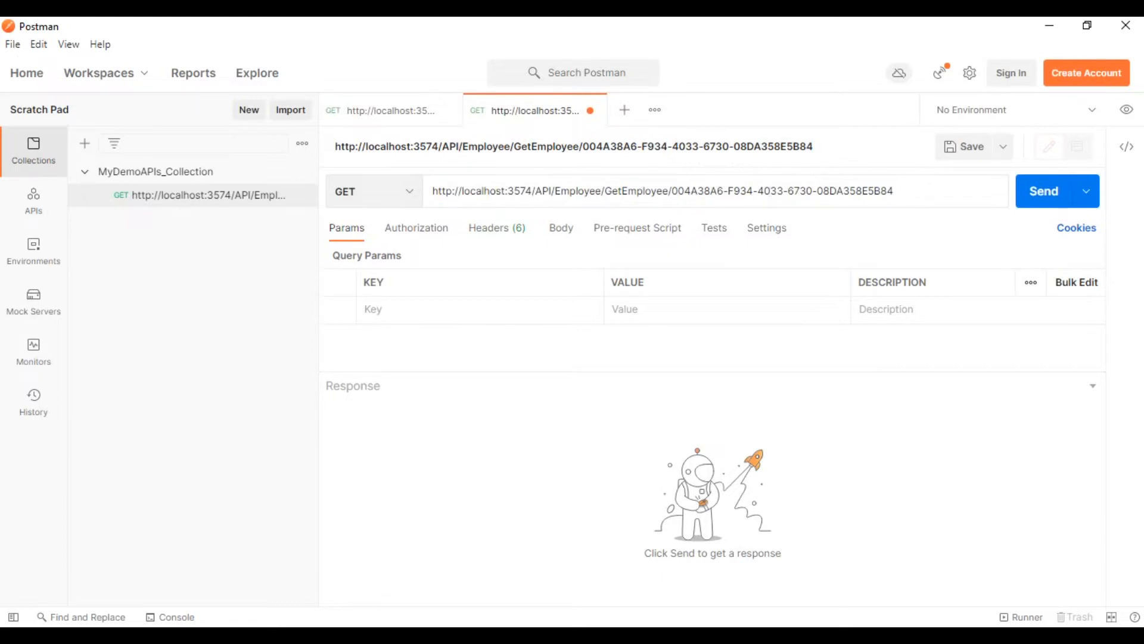
key("ctrl+Return")
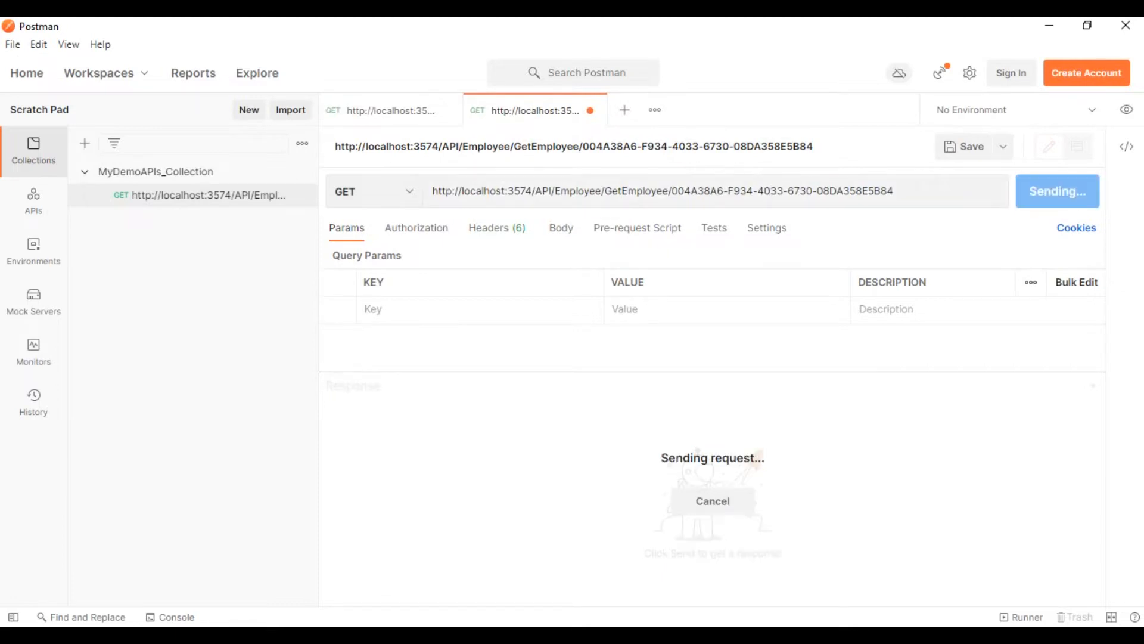
double_click(519, 478)
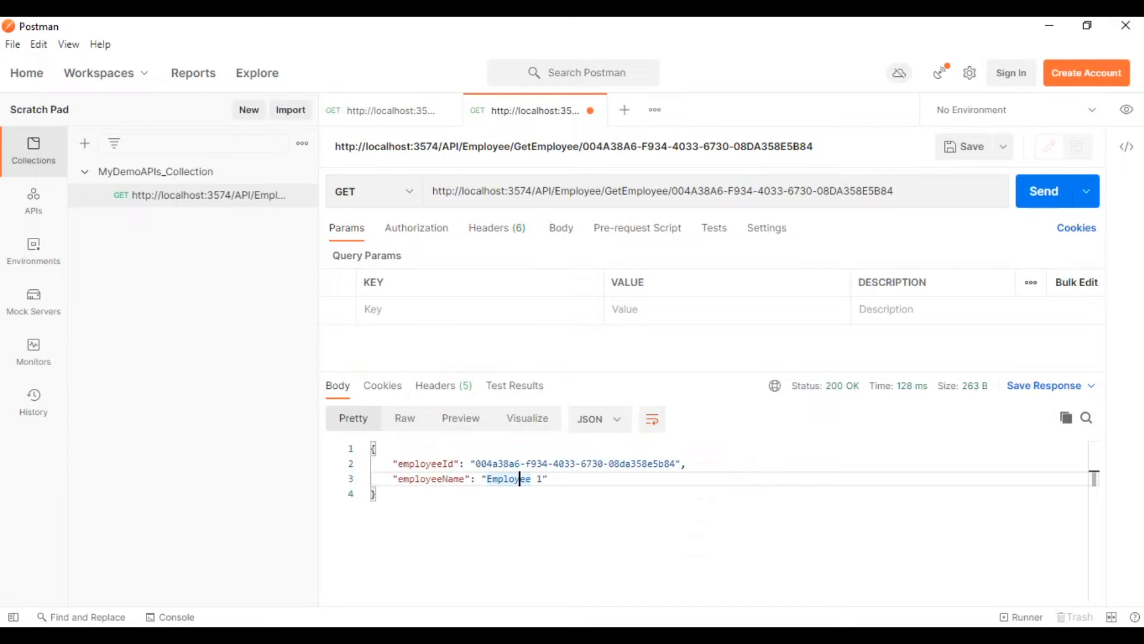
left_click(547, 478)
Save the request to MyDemoAPIs_Collection with the description "Get Employee By Its Id." and view both saved requests.
left_click(964, 147)
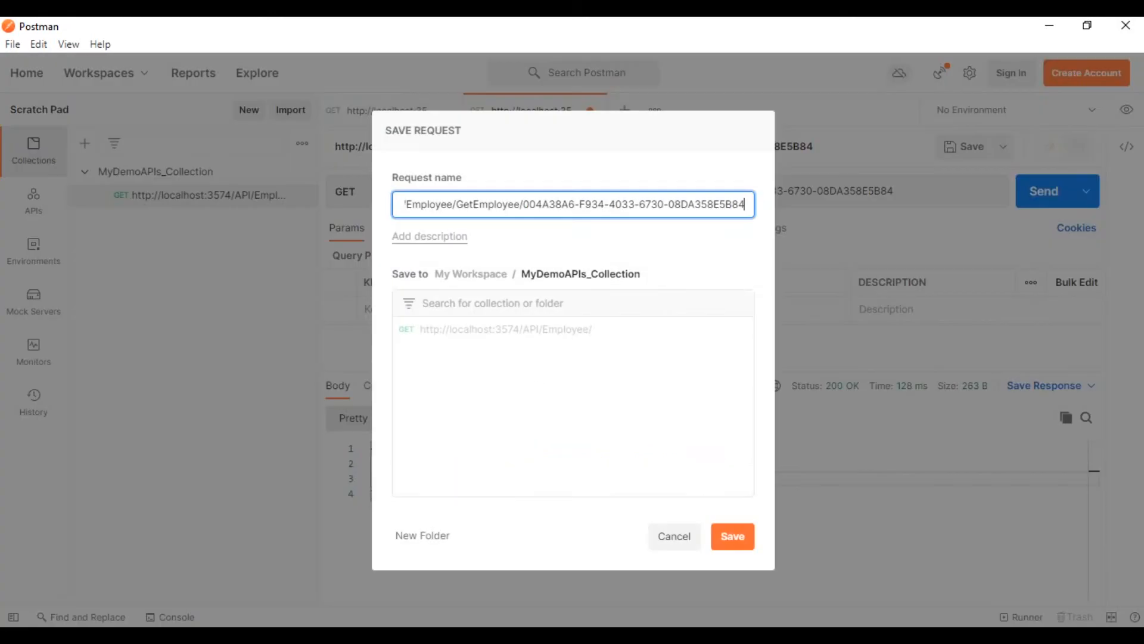
left_click(430, 236)
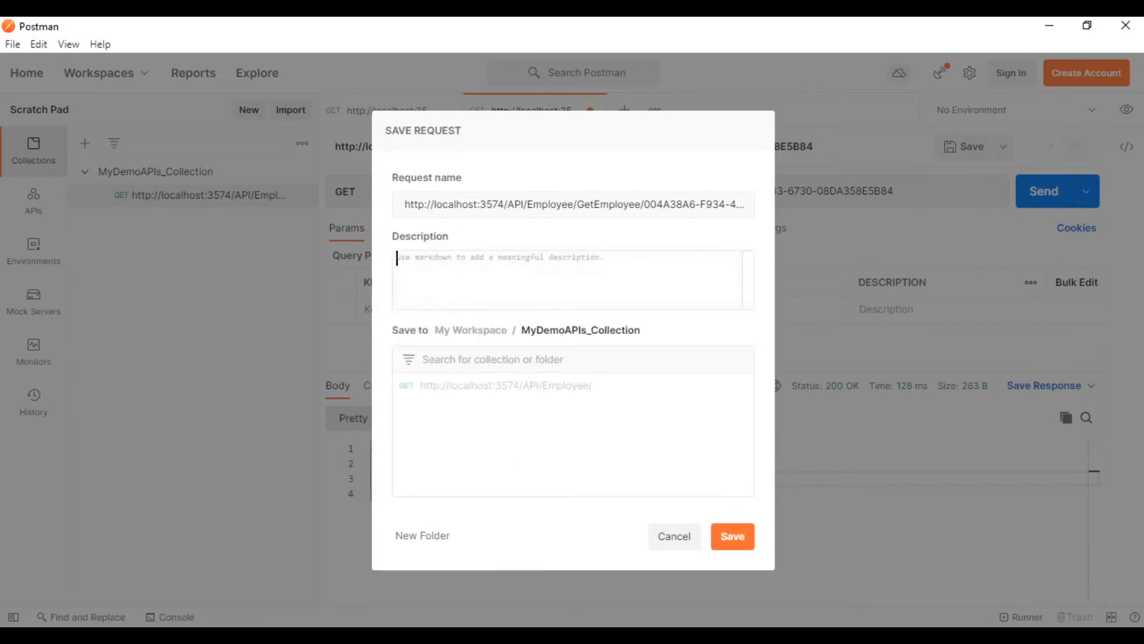
type("Get ")
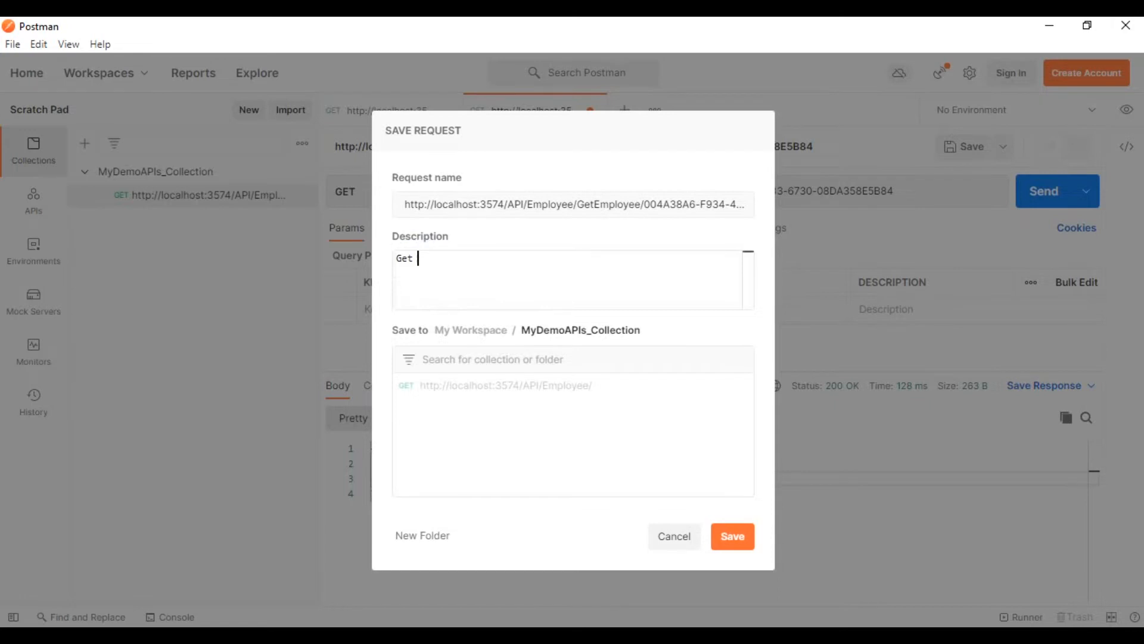
type("Employee By Its Id.")
left_click_drag(641, 331, 522, 330)
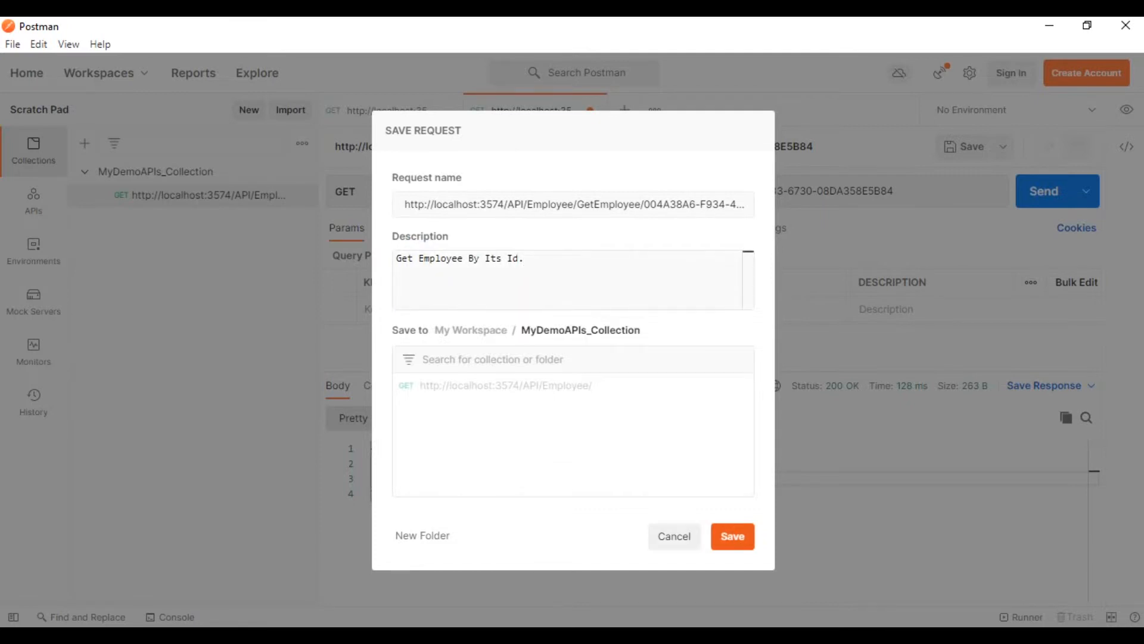
left_click(733, 536)
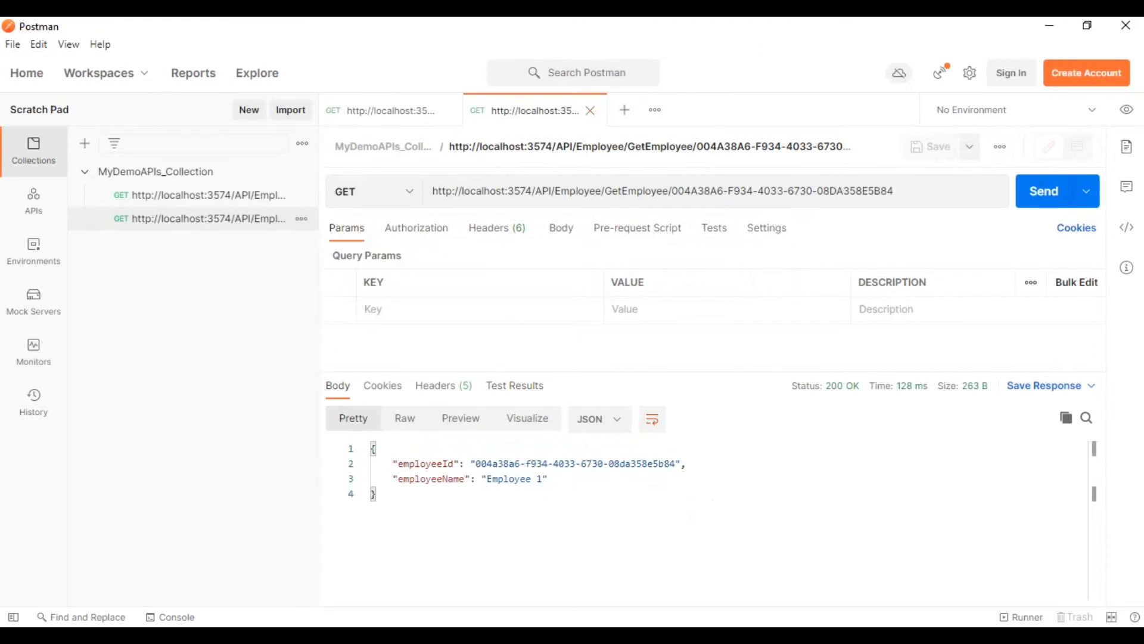
left_click(209, 195)
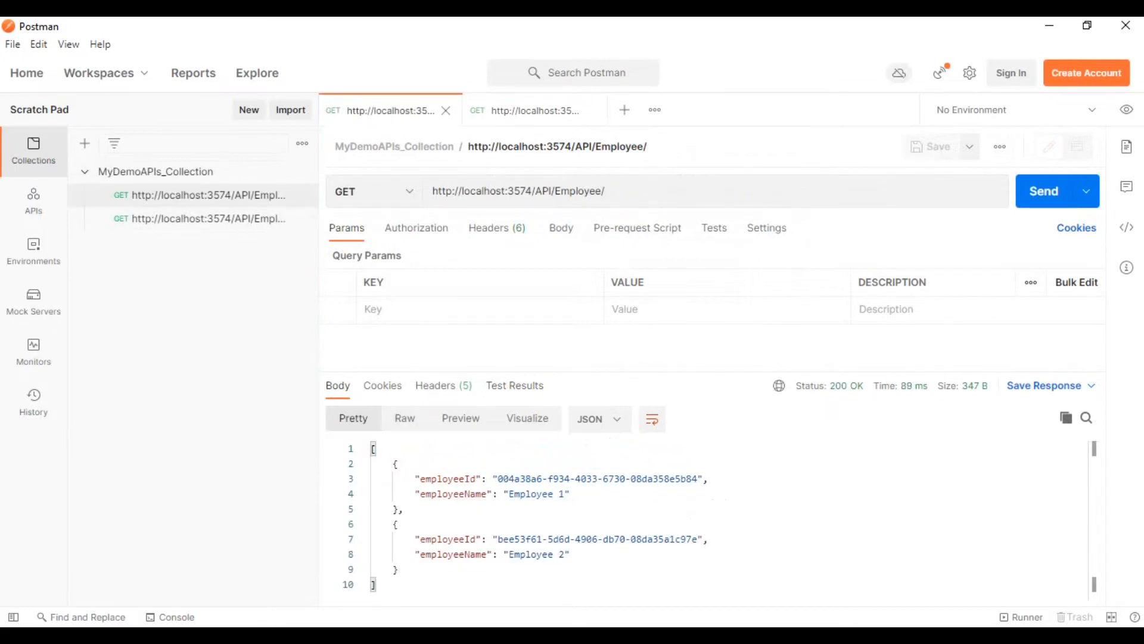
left_click(209, 218)
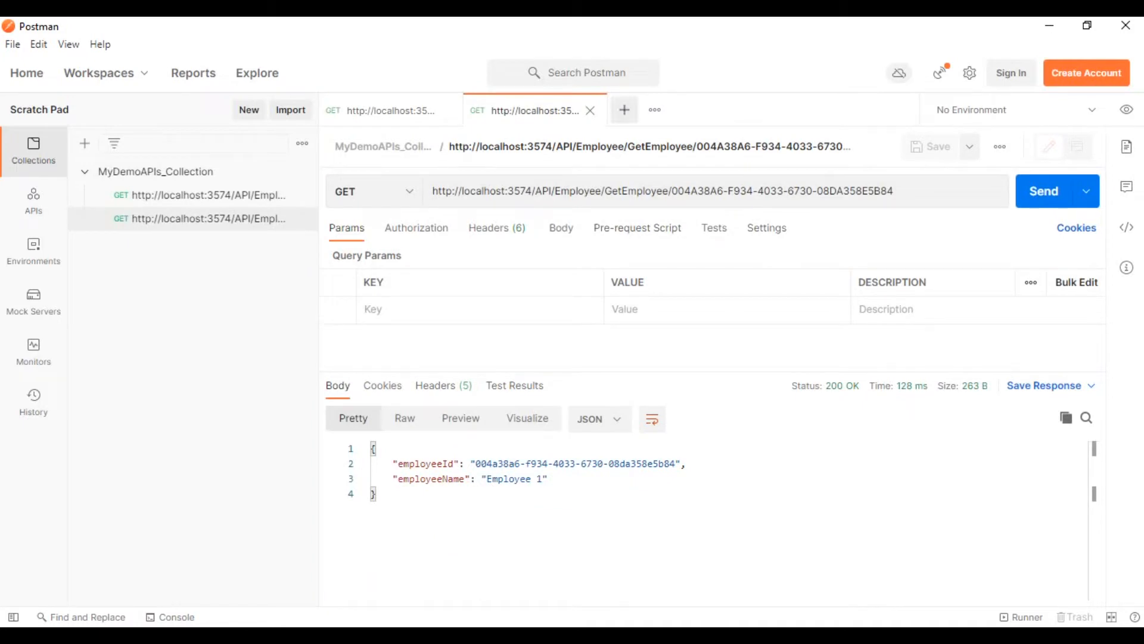
Open a new request and set its method to POST.
left_click(625, 110)
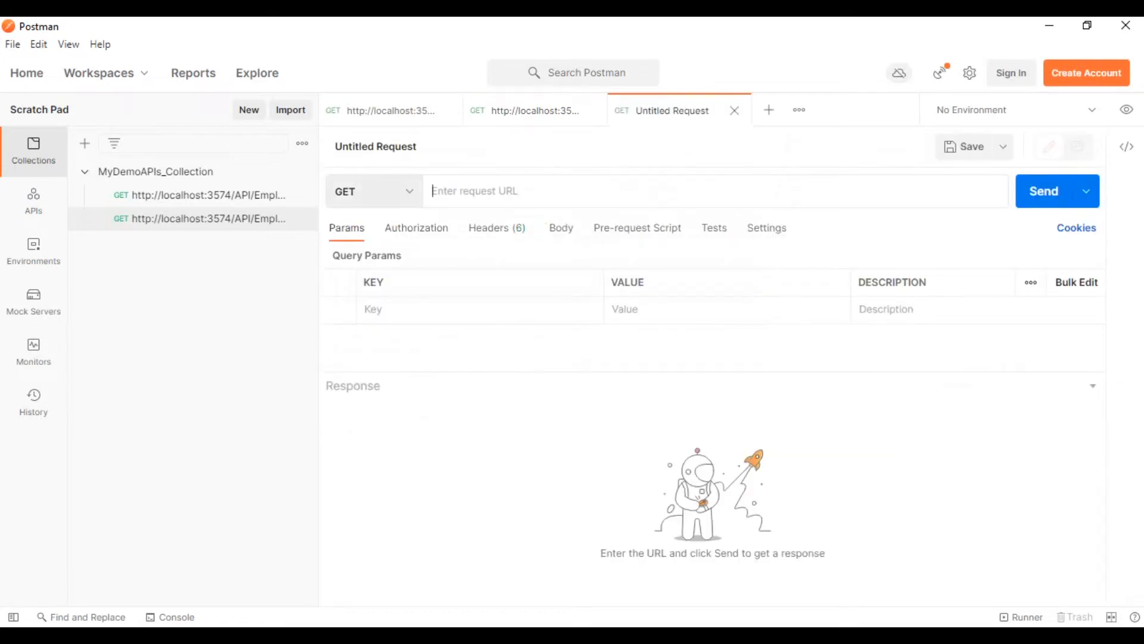
left_click(381, 190)
left_click(429, 255)
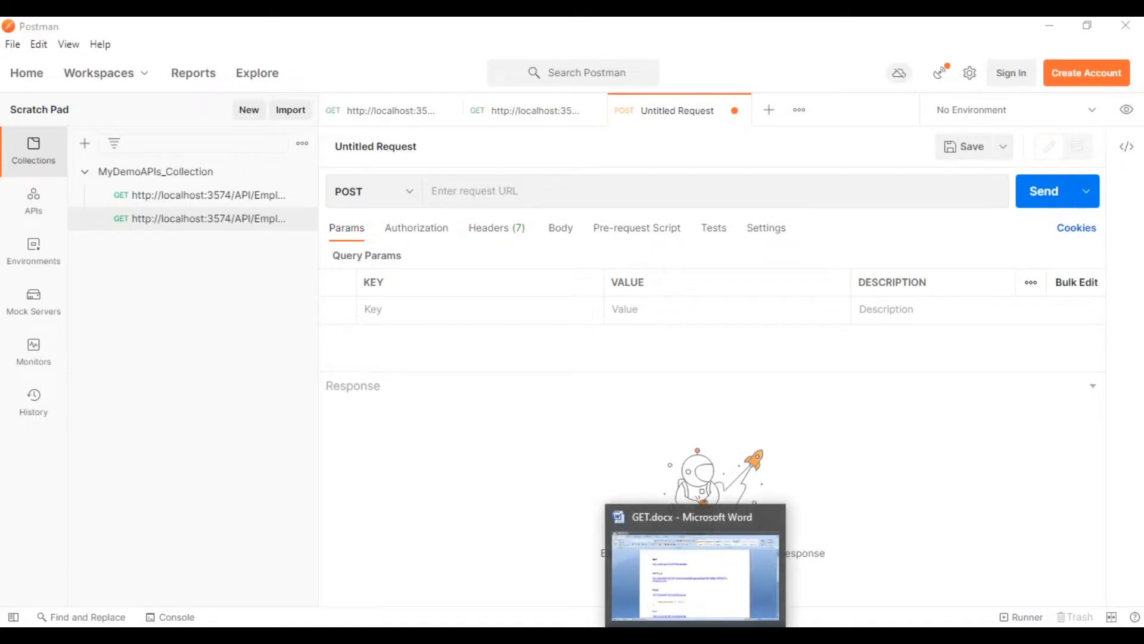
left_click(697, 637)
scroll(388, 406, "down", 2)
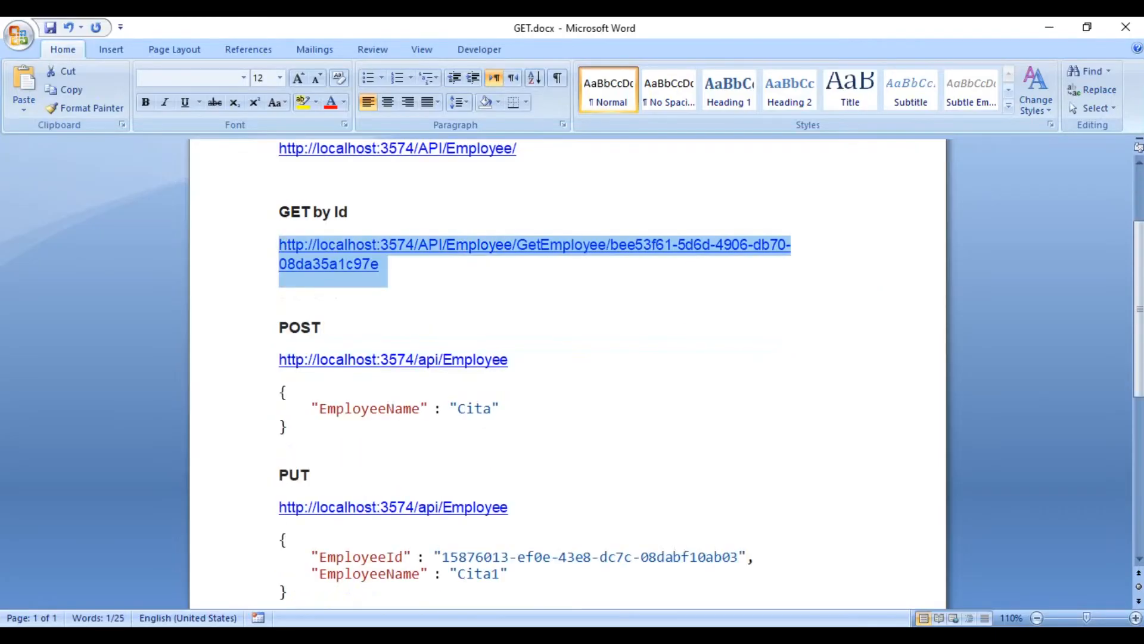
left_click_drag(278, 360, 514, 361)
key("ctrl+c")
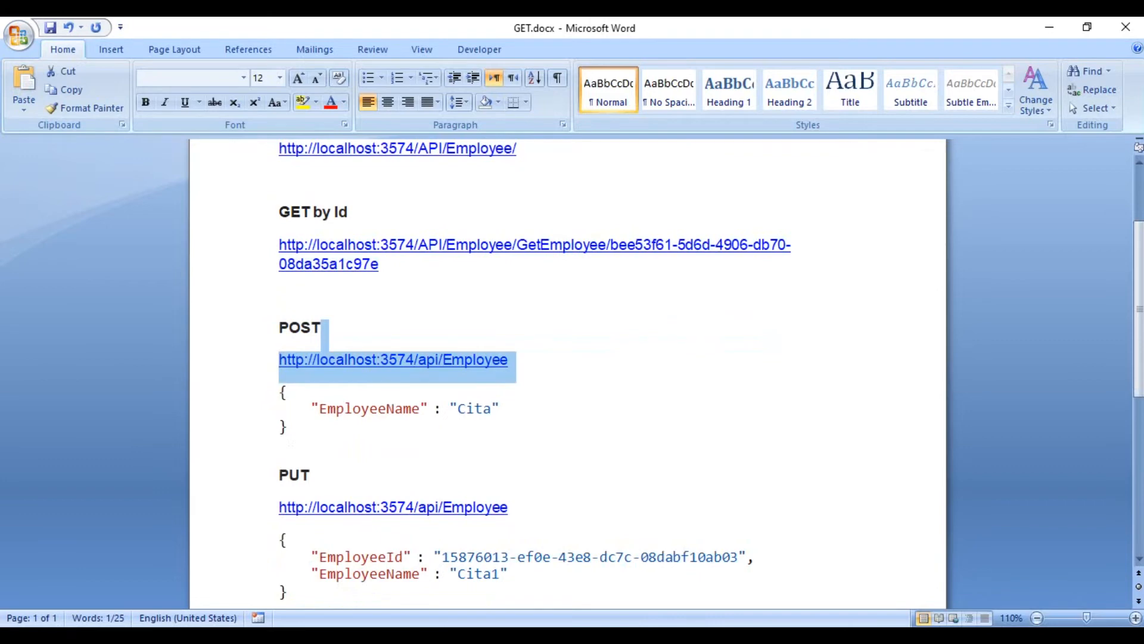
key("alt+Tab")
left_click(458, 191)
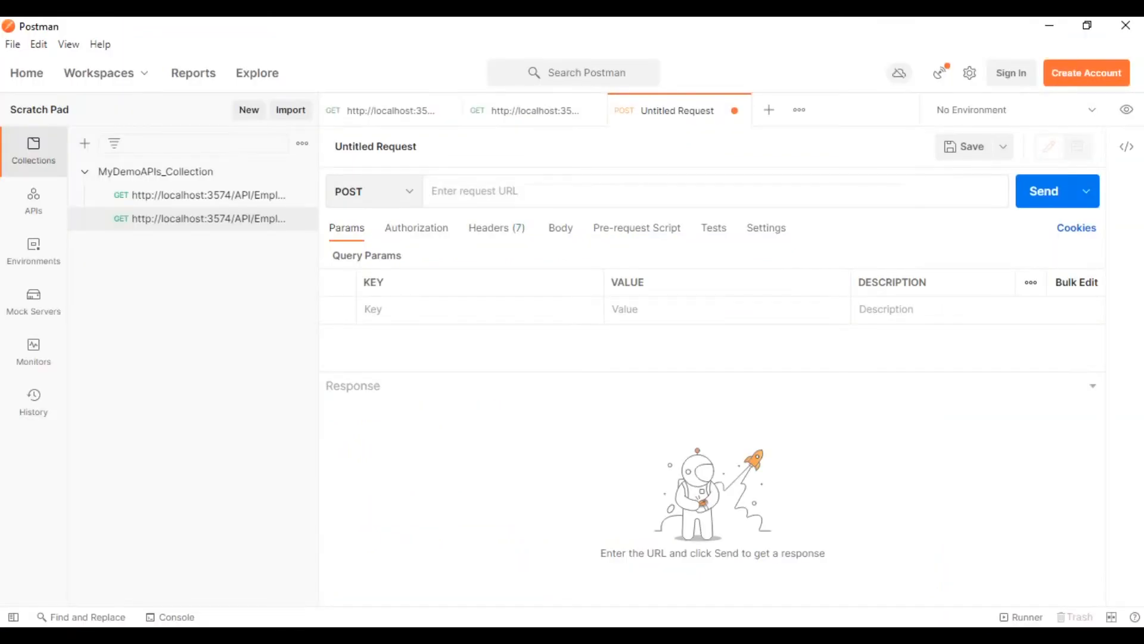
key("ctrl+v")
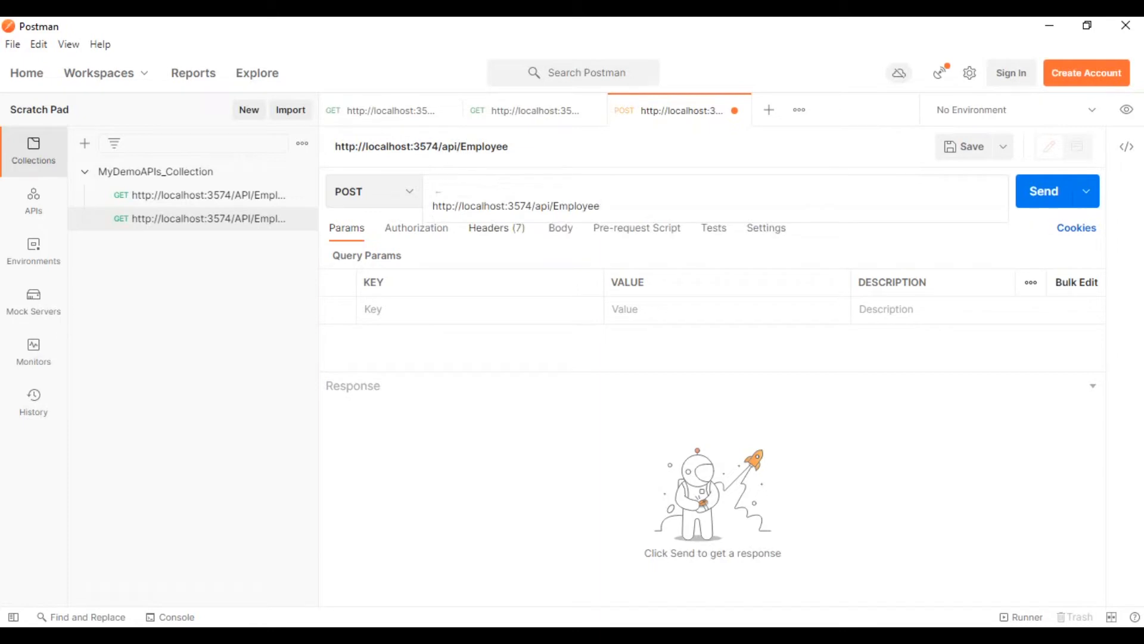
type("=")
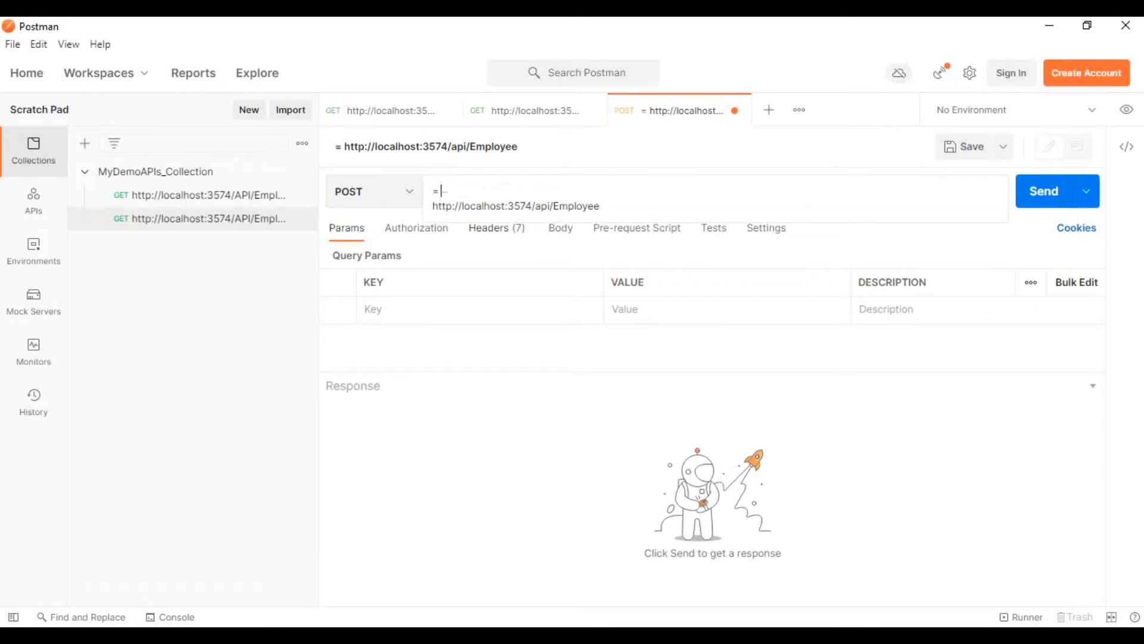
key("BackSpace")
key("Down")
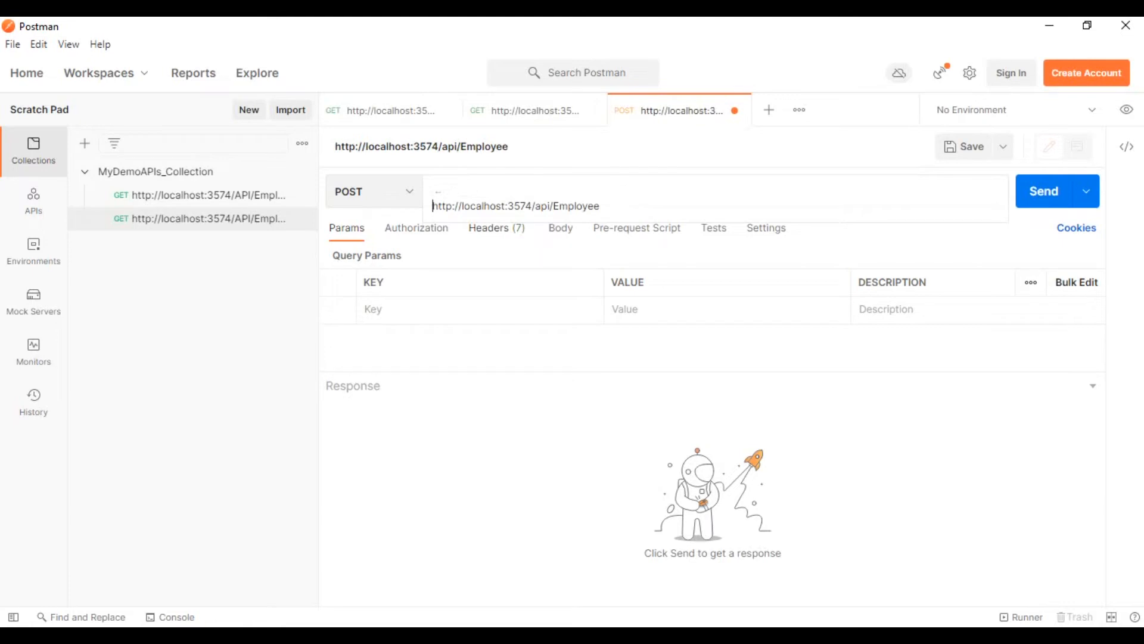
key("BackSpace")
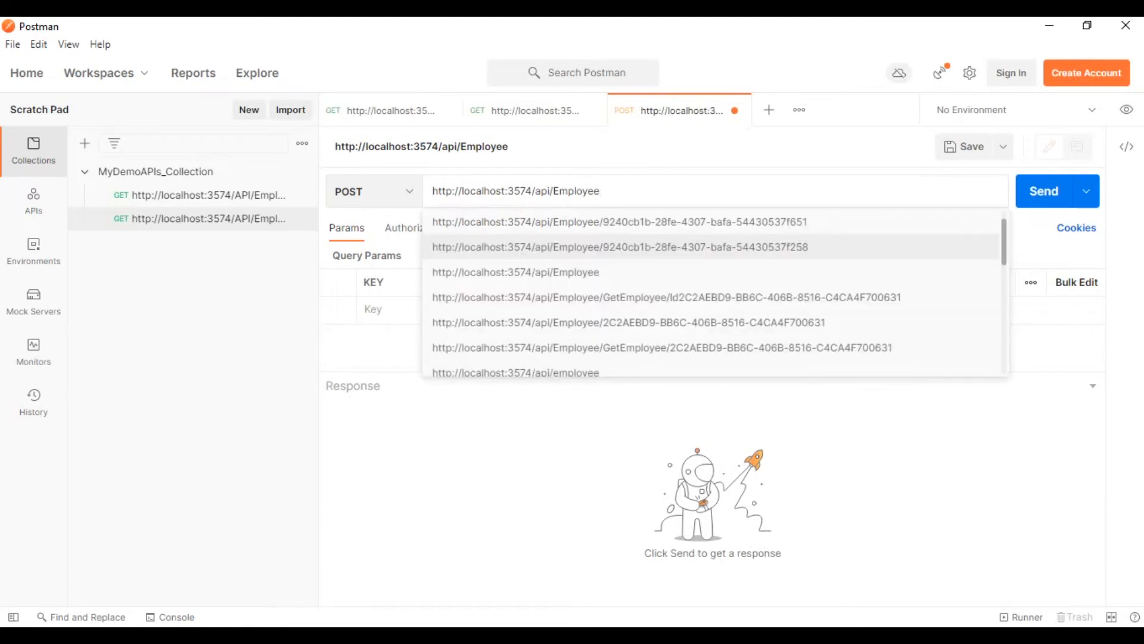
left_click(673, 420)
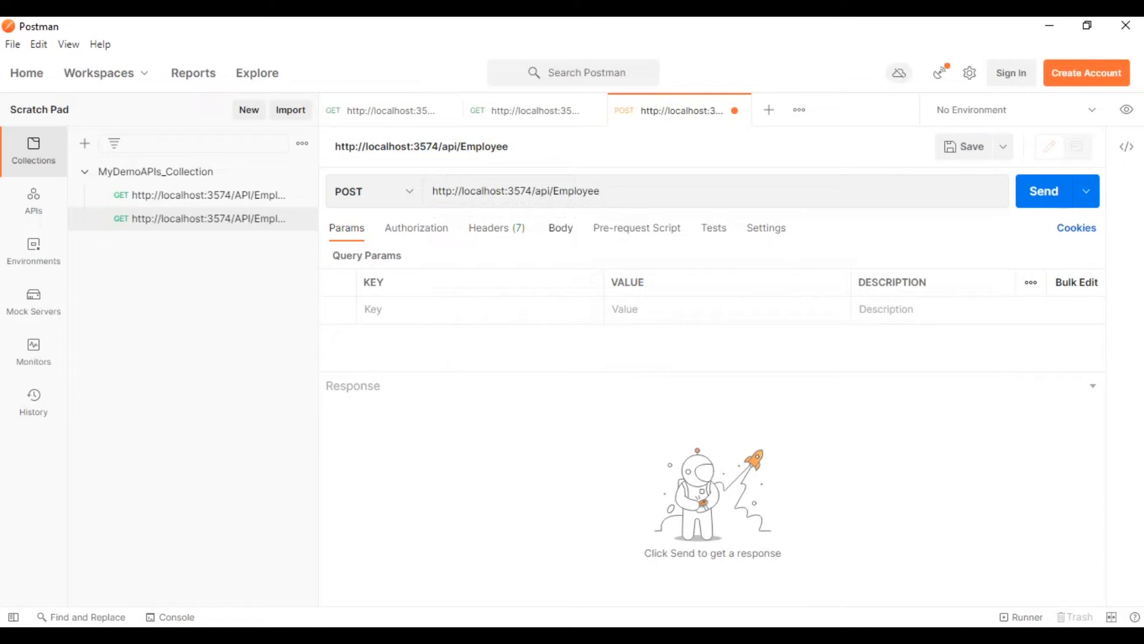
Add a raw request body holding an object in braces with the key "EmployeeName" and the new employee's name as its value.
left_click(561, 228)
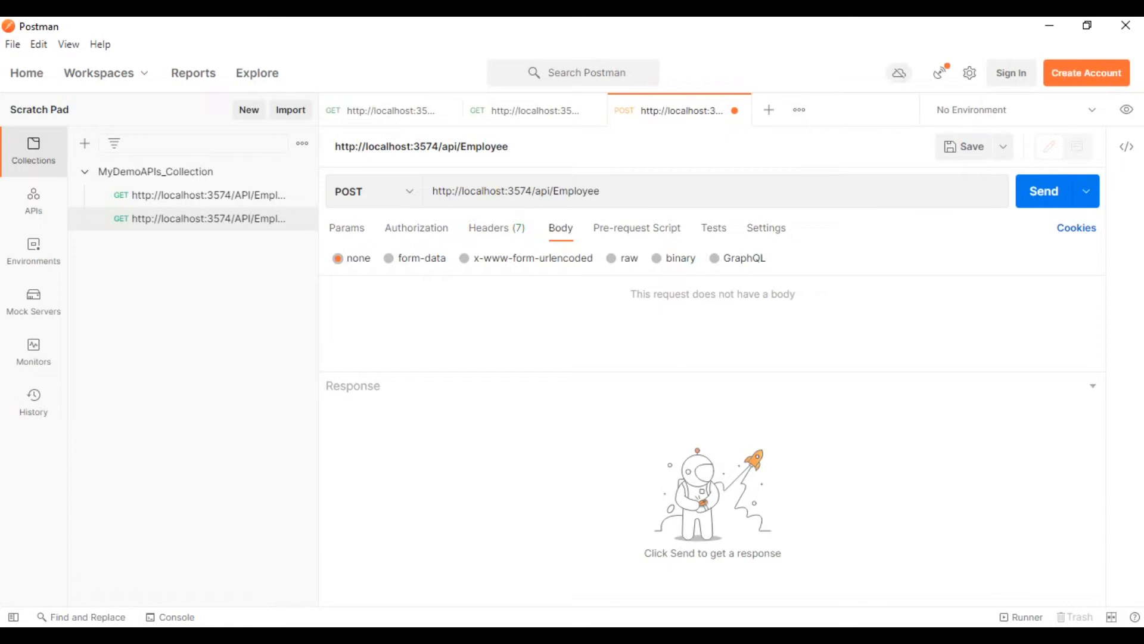
left_click(611, 258)
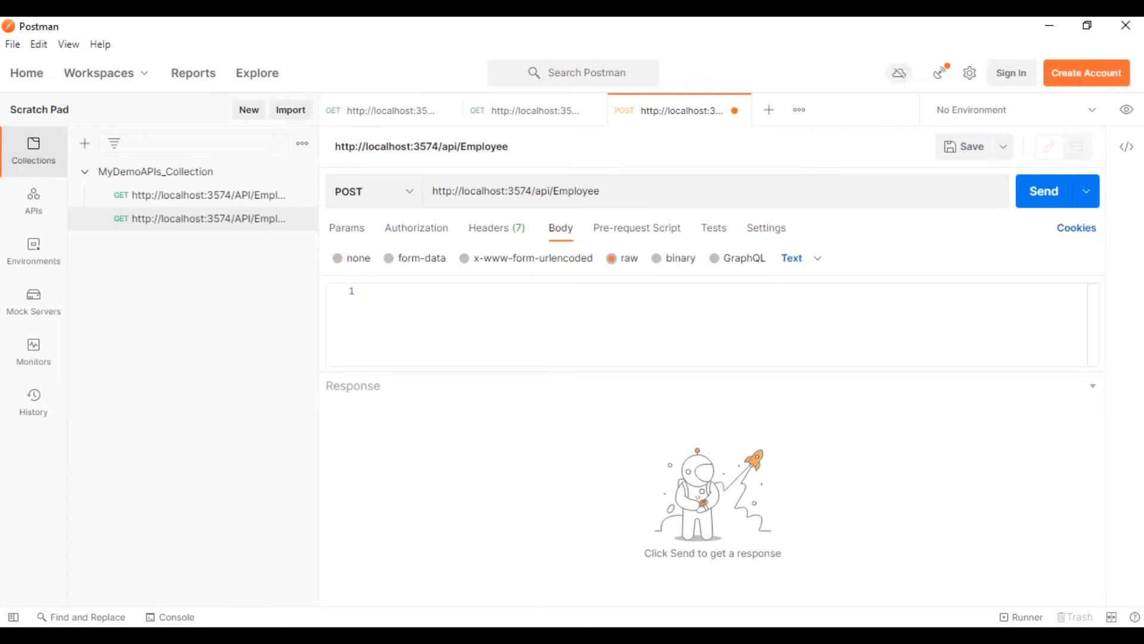
type("{}")
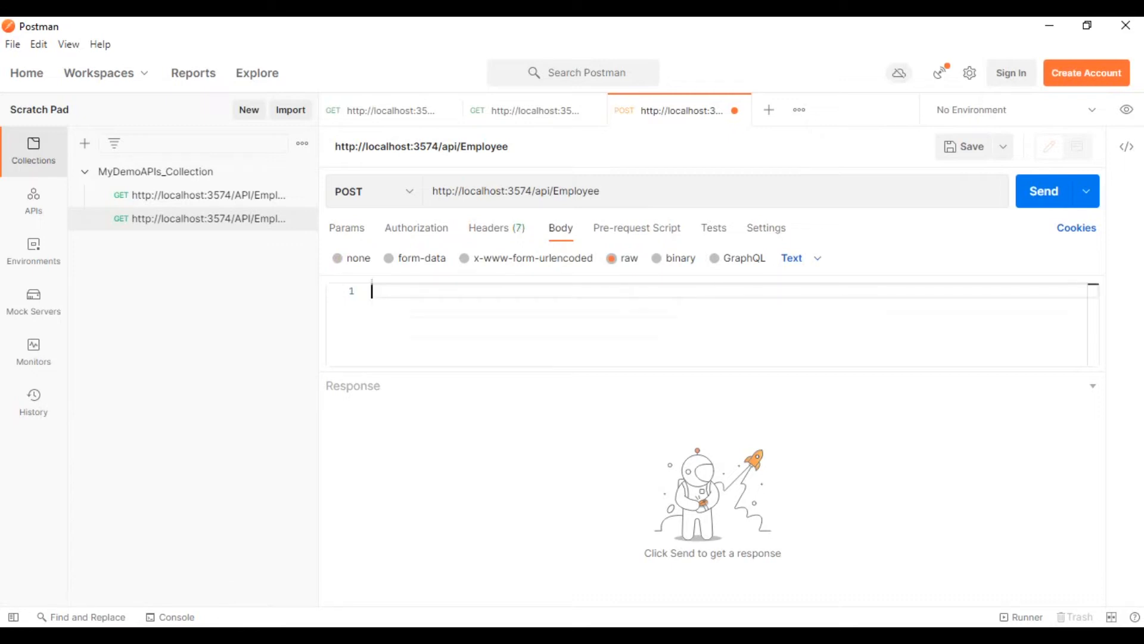
key("Return")
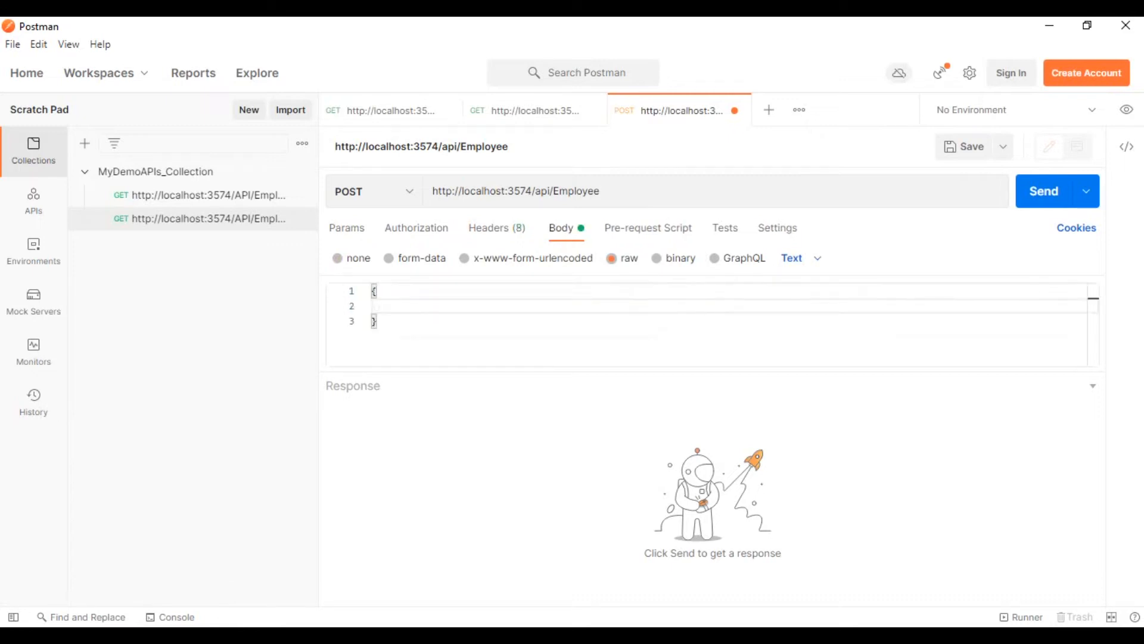
type("\"EmployeeName\":\"\"")
key("Left")
type("Rizwan")
Set the raw body format to JSON and send the POST request.
left_click(561, 320)
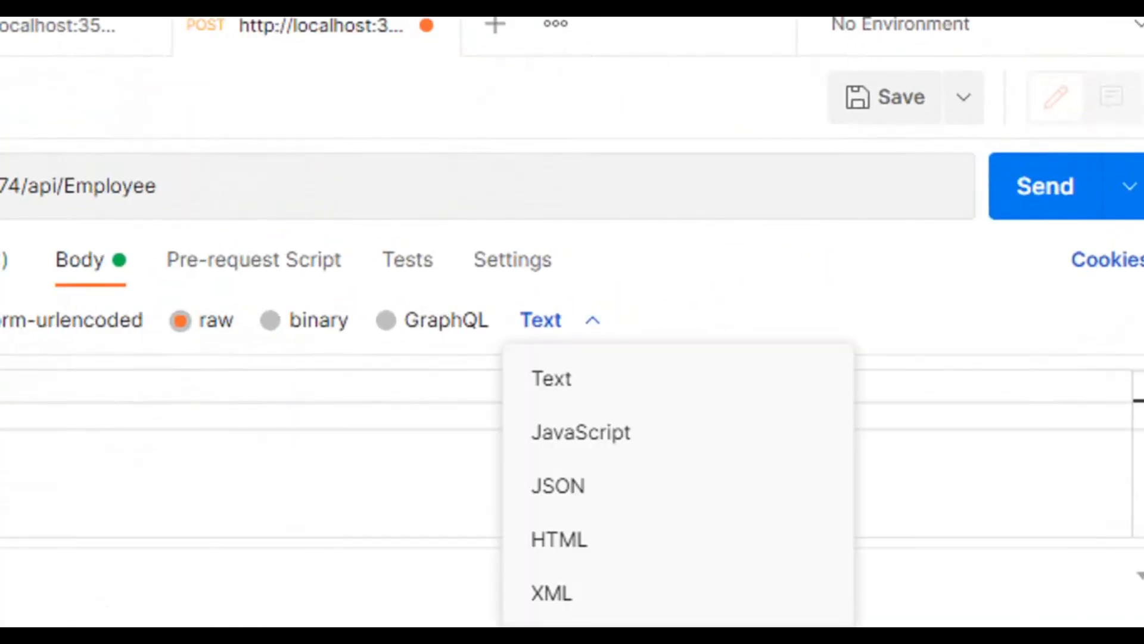
left_click(558, 486)
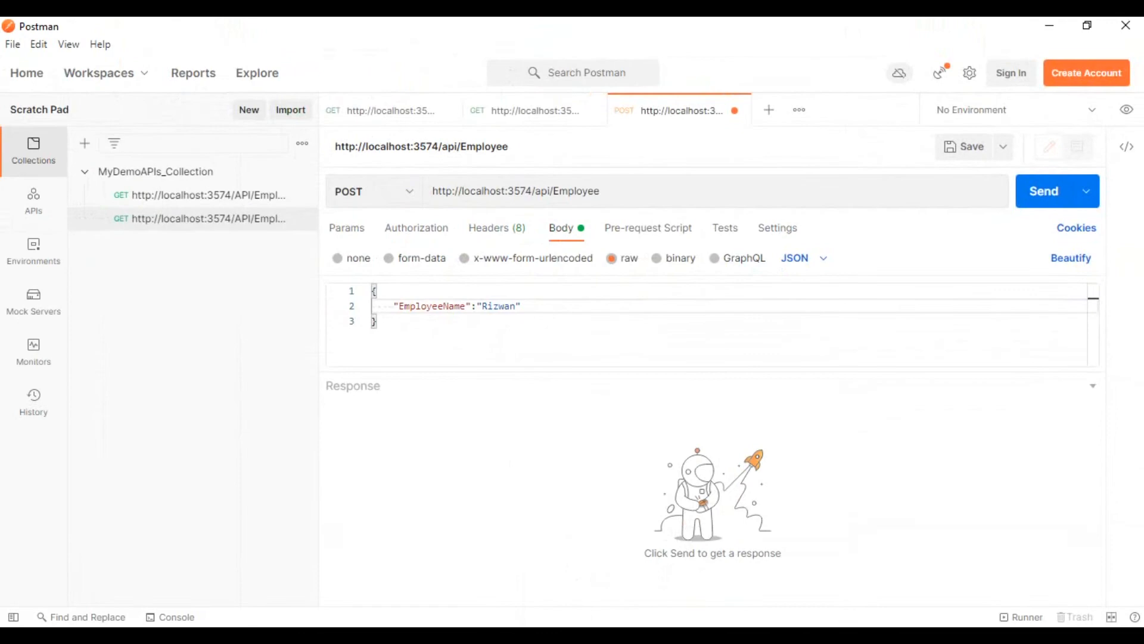
left_click(378, 321)
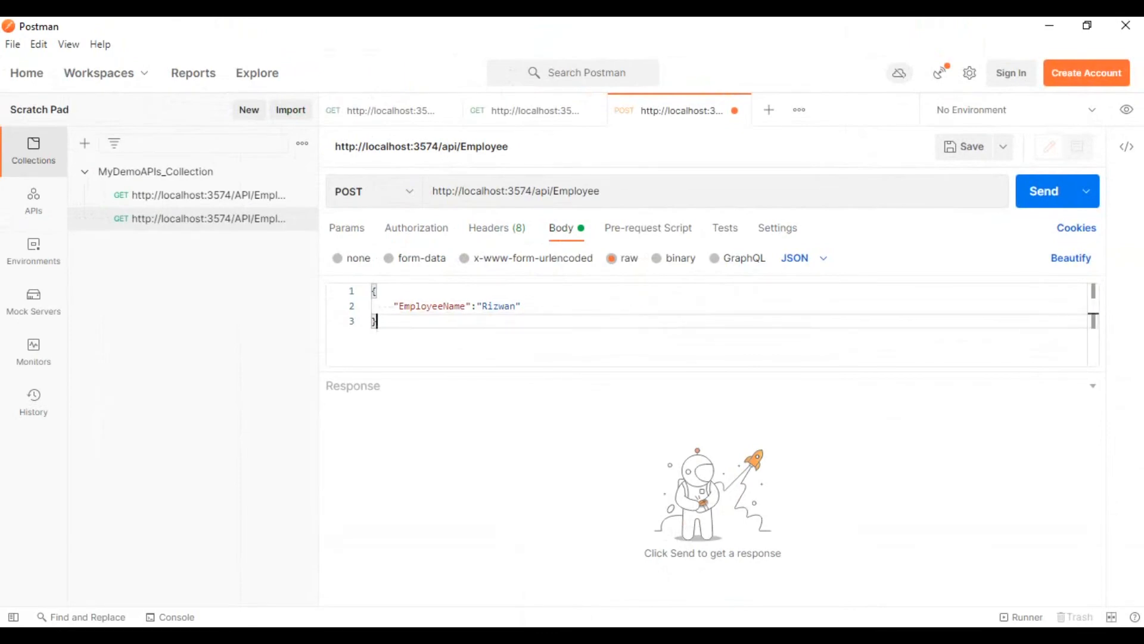
left_click(1044, 191)
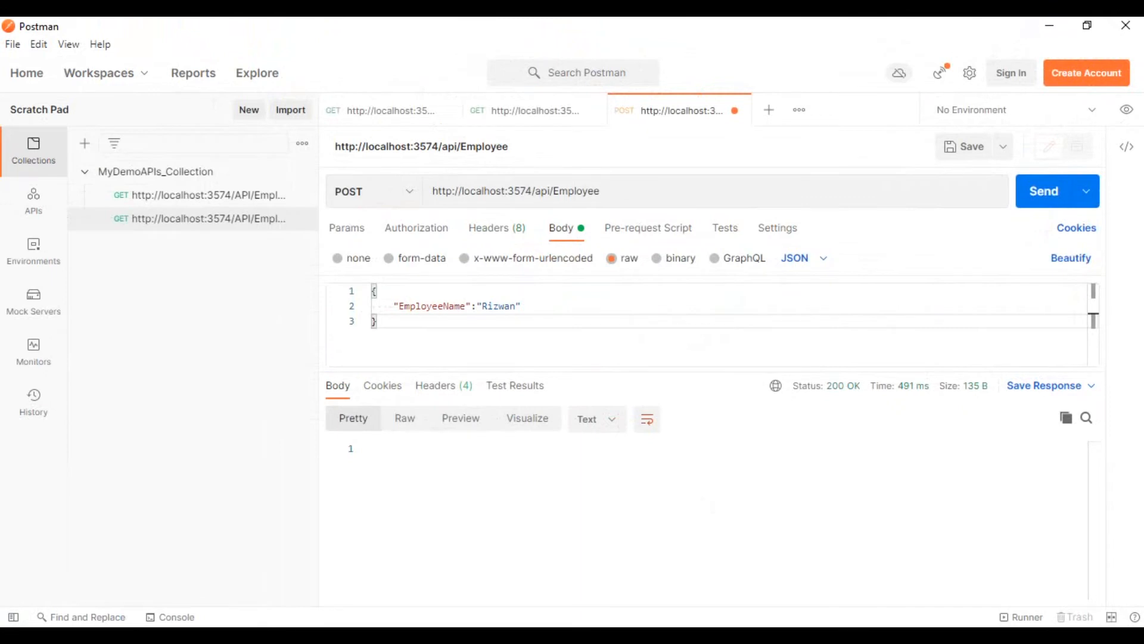
Switch to SQL Server Management Studio, rerun "select * from Employees" and check the results for the new employee's name.
key("alt+Tab")
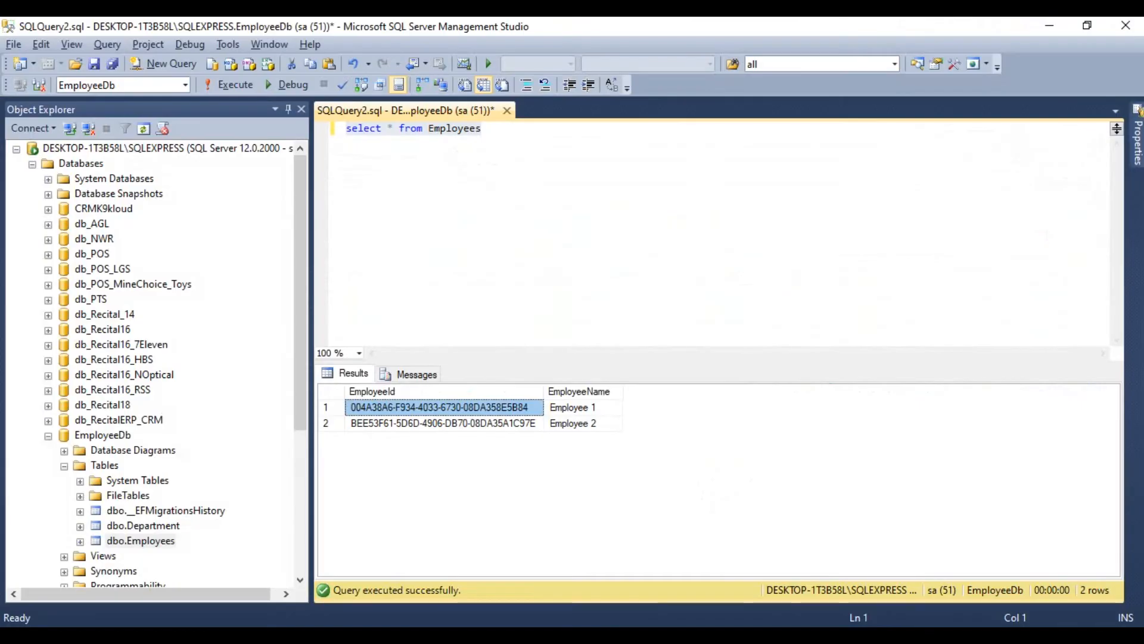
left_click_drag(484, 129, 346, 129)
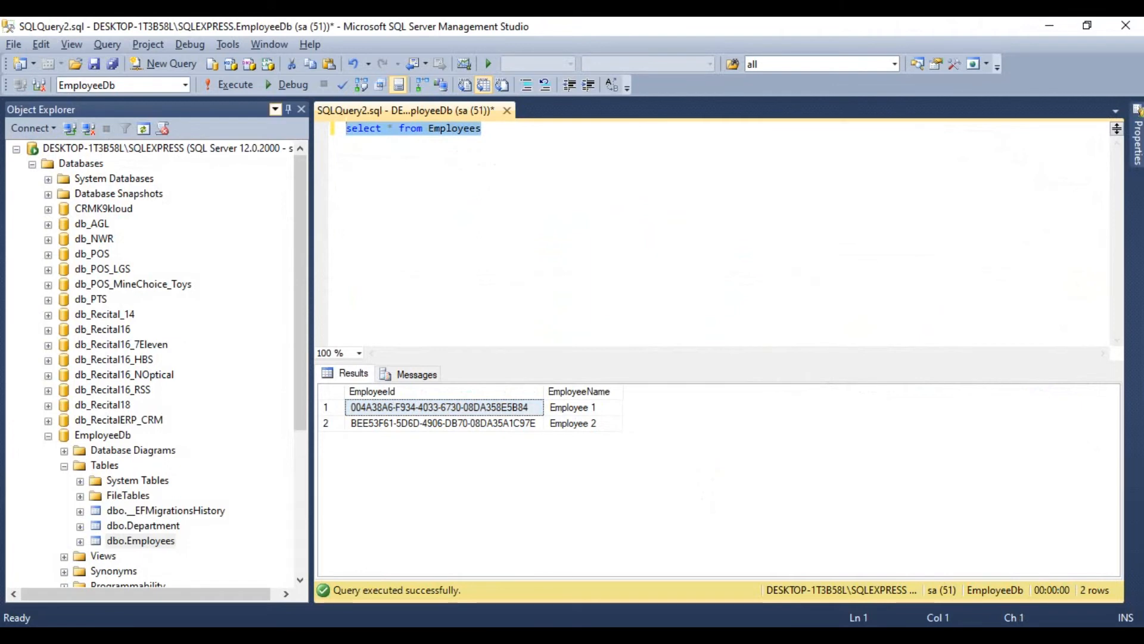
left_click(232, 85)
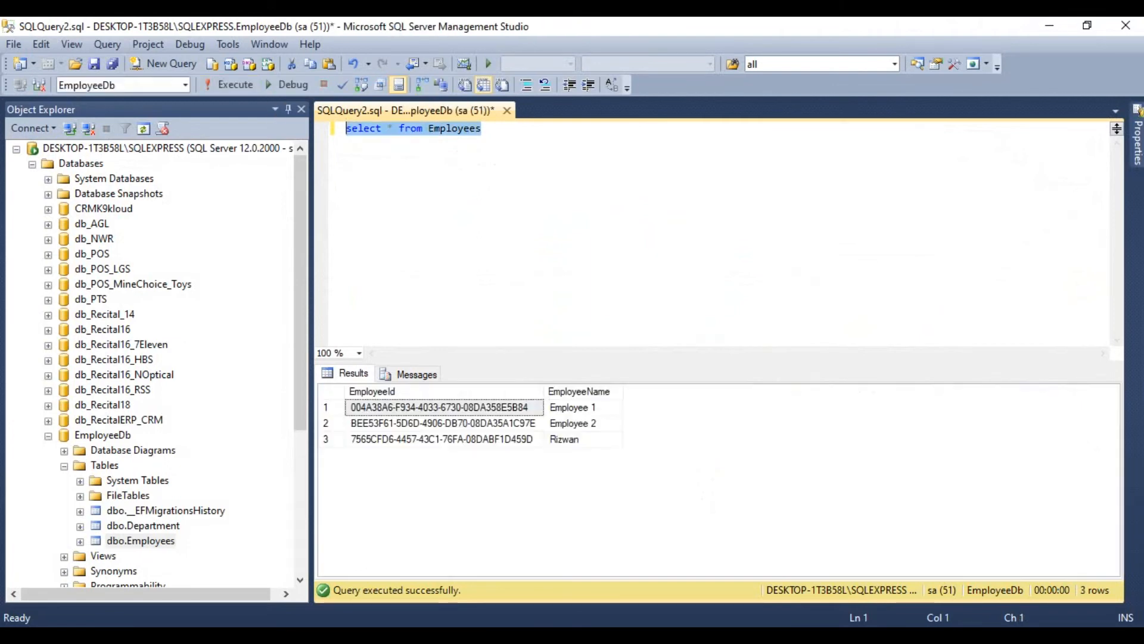
left_click(572, 440)
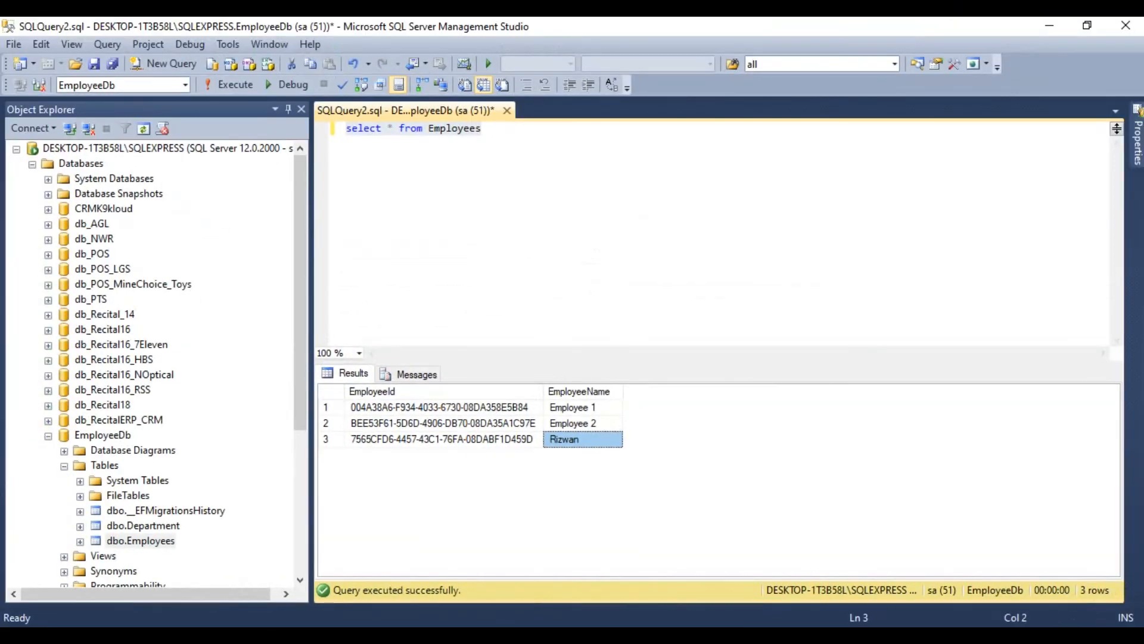
Back in Postman, save the POST request to MyDemoAPIs_Collection with the description "Save Employee Using Json Body Object".
mouse_move(575, 637)
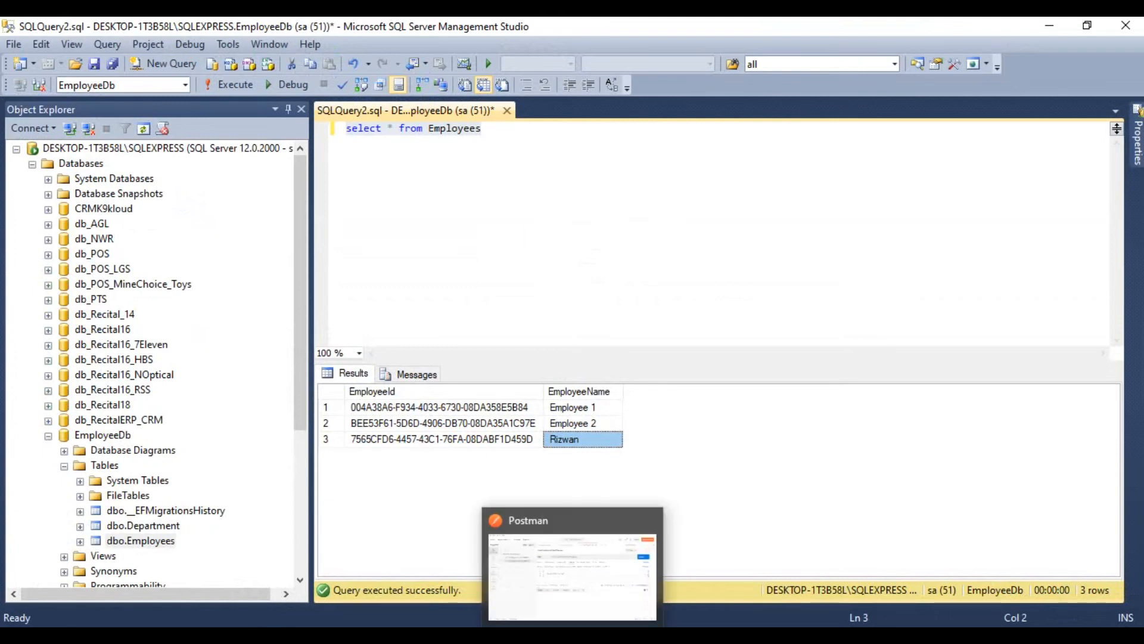
left_click(576, 566)
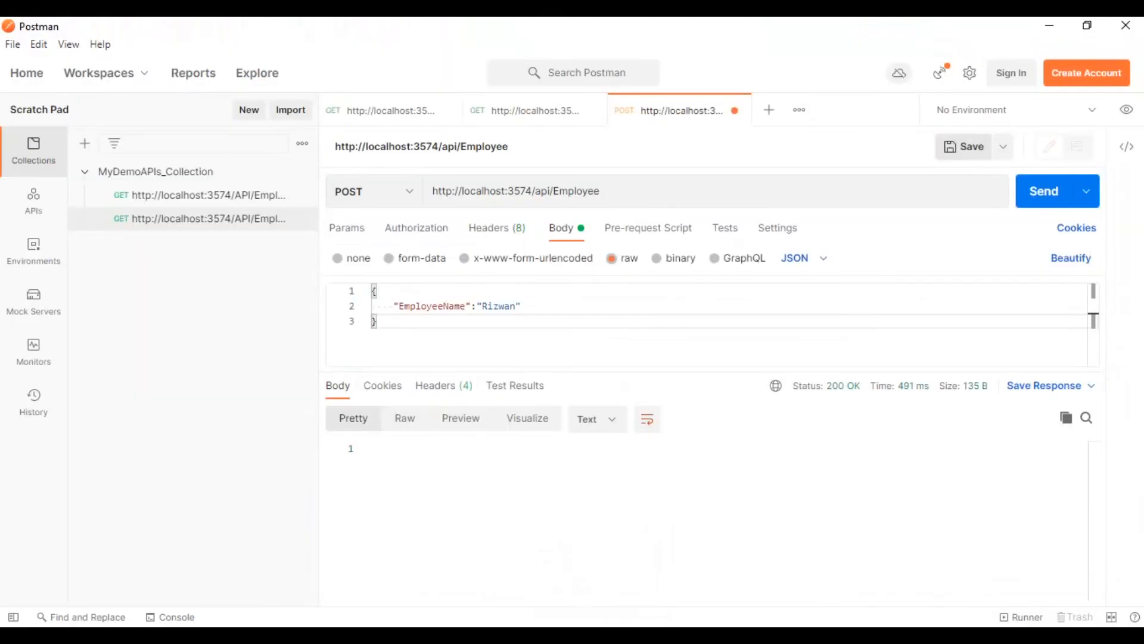
left_click(964, 147)
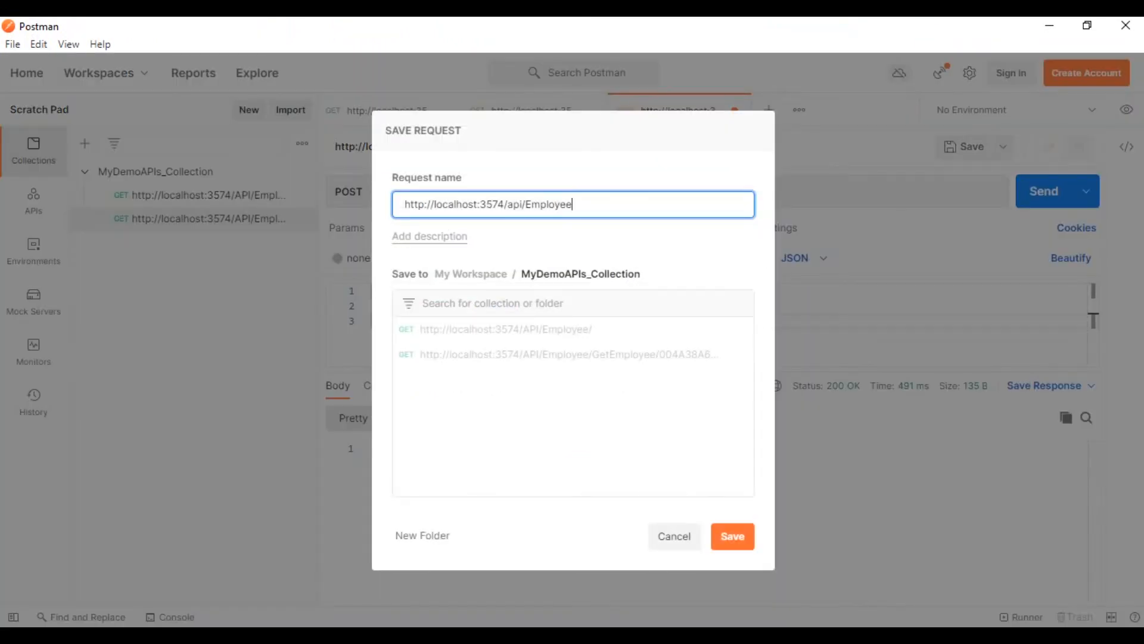
left_click(430, 236)
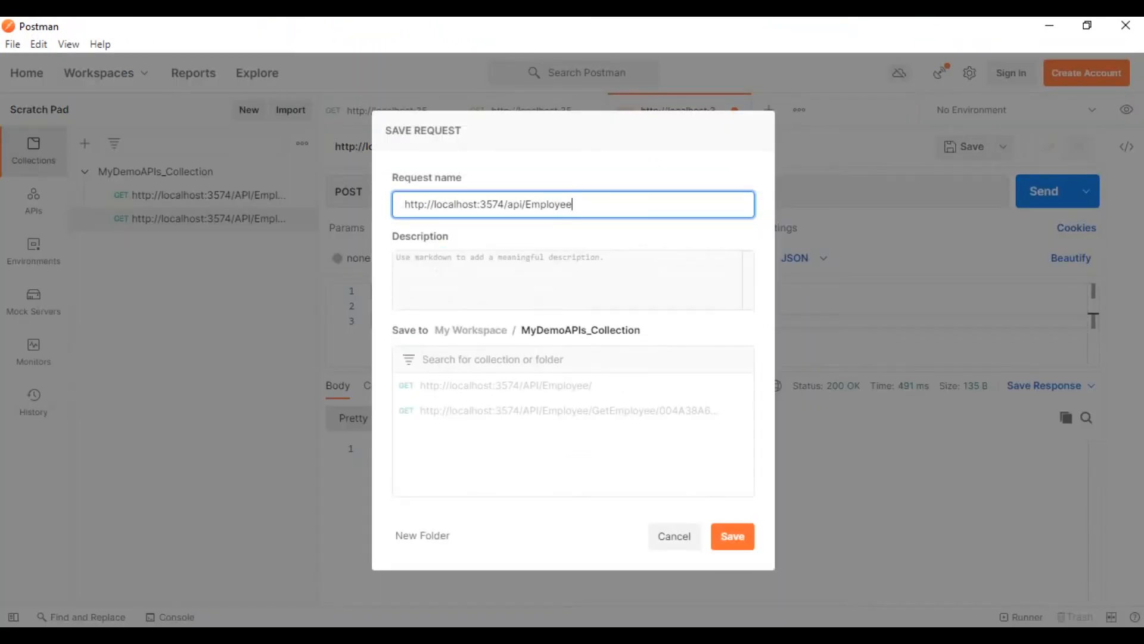
left_click(434, 267)
type("Save Emp")
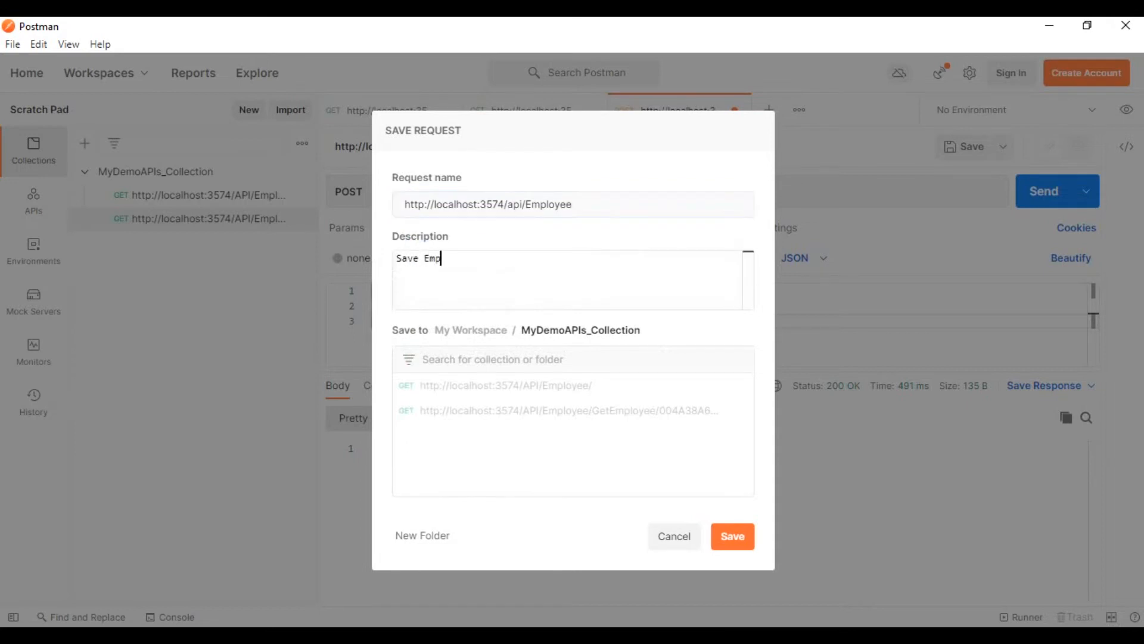
type("loyee Using Json Bo")
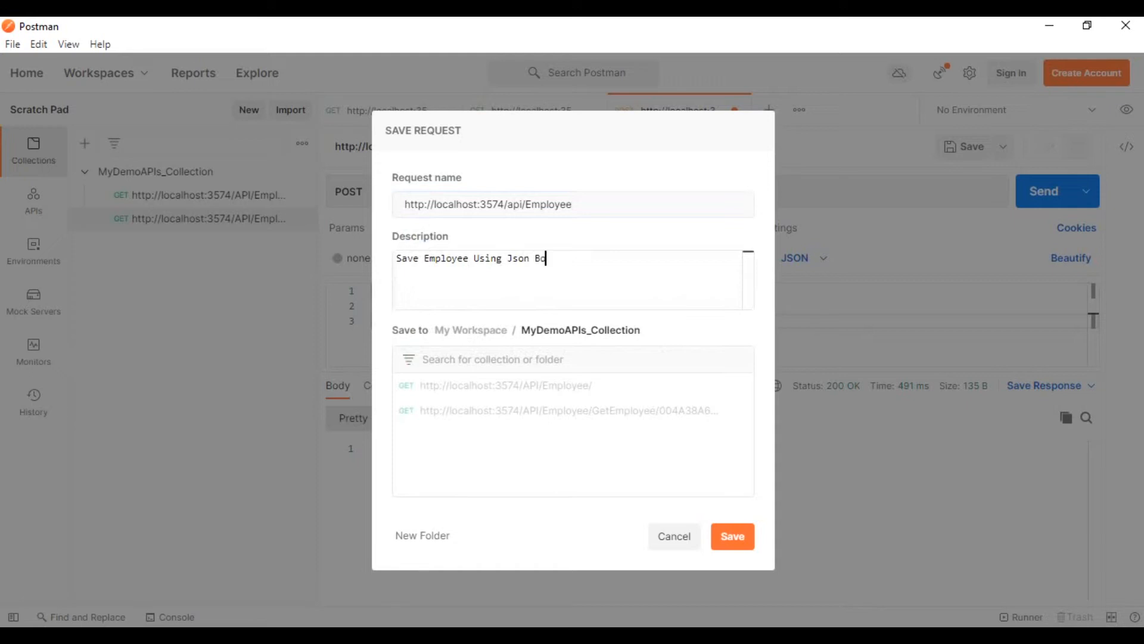
type("dy Object")
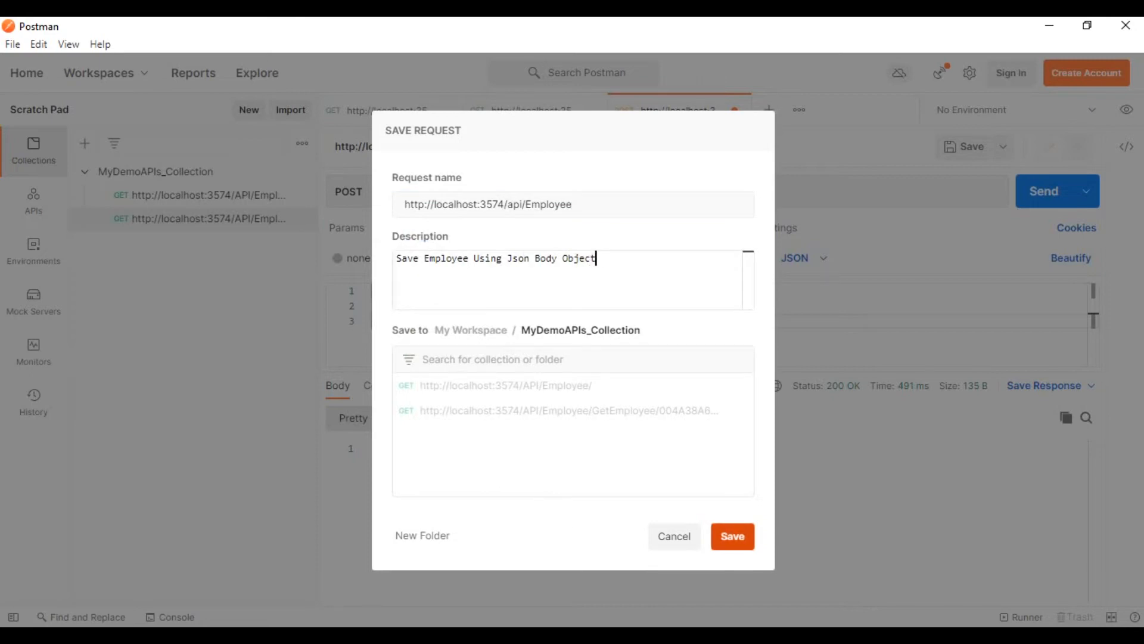
left_click(732, 536)
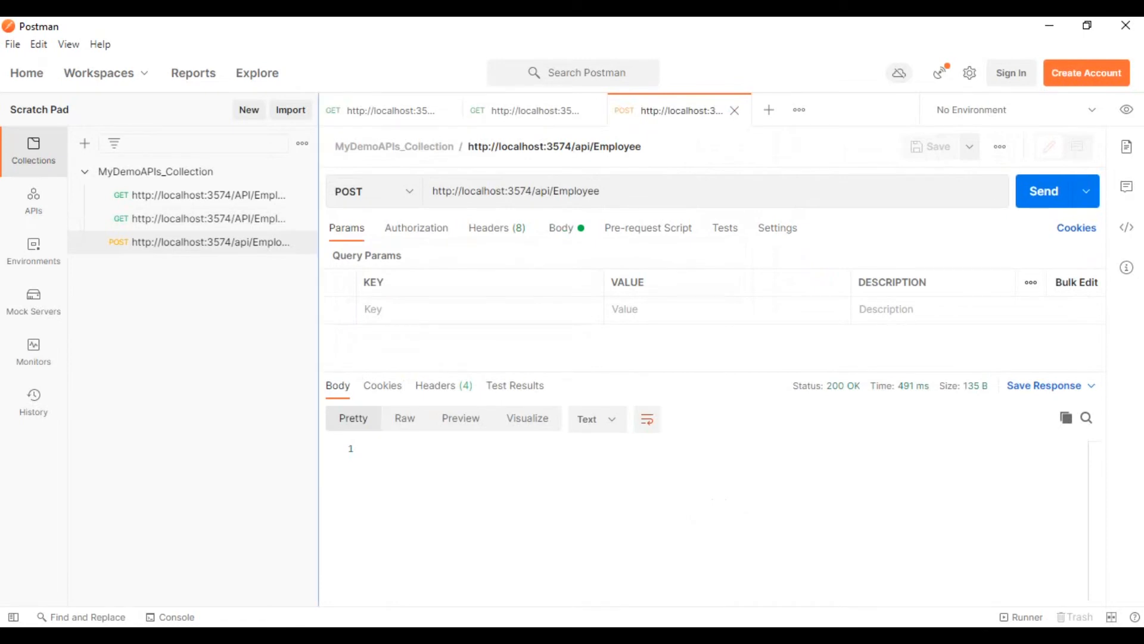
Widen the collection list and review the saved GET, GET by Id and POST requests in turn.
left_click_drag(319, 298, 389, 298)
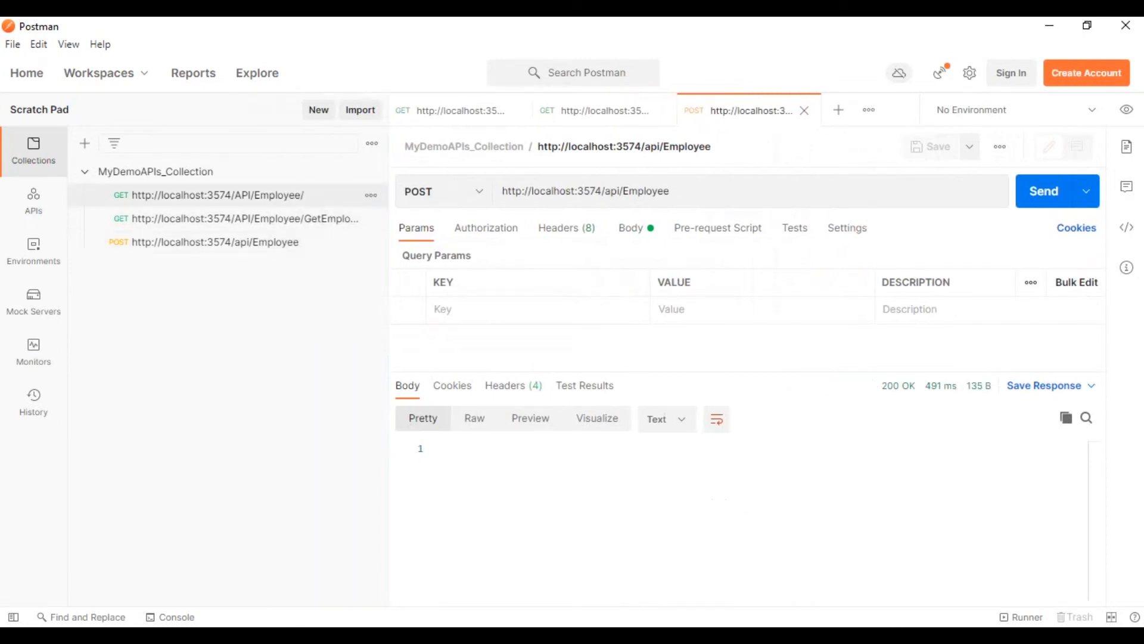
left_click(218, 195)
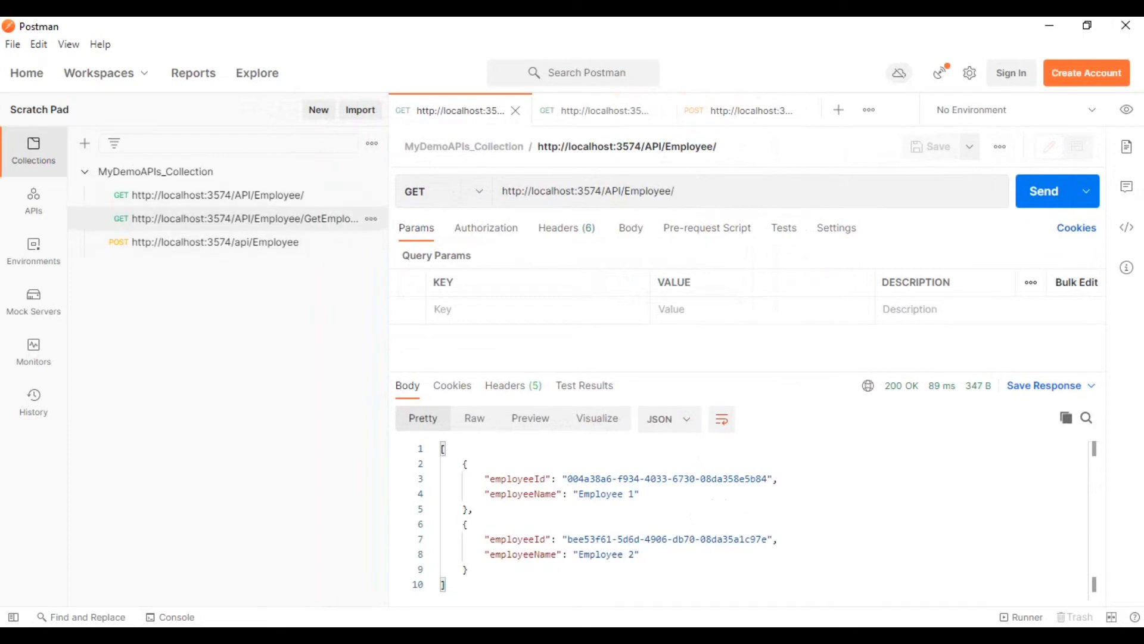
left_click(238, 218)
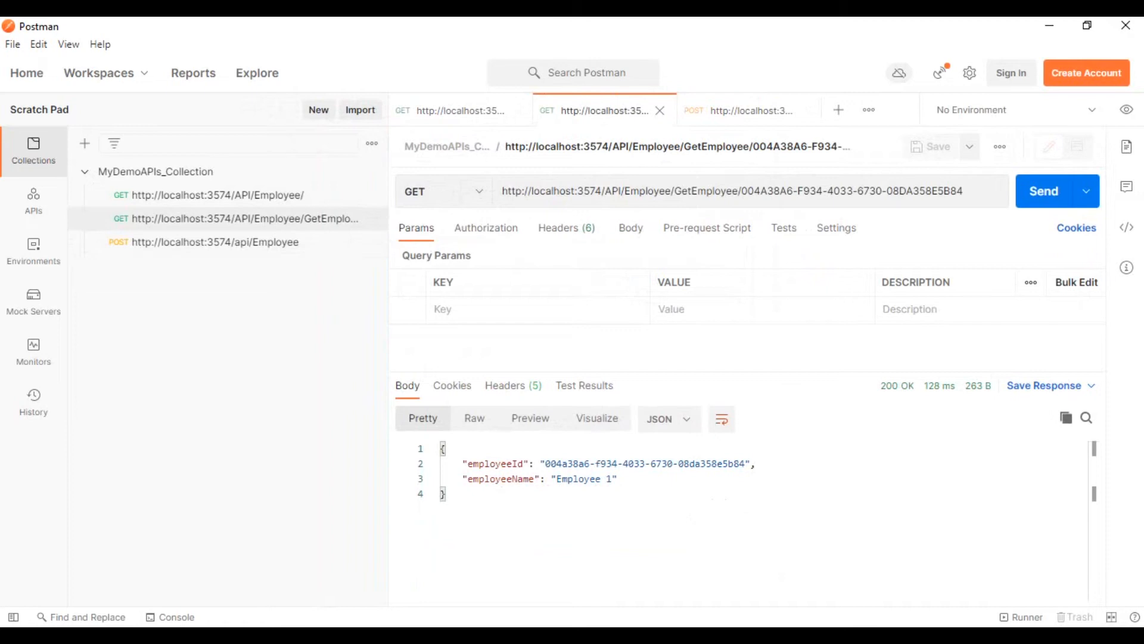
left_click(238, 242)
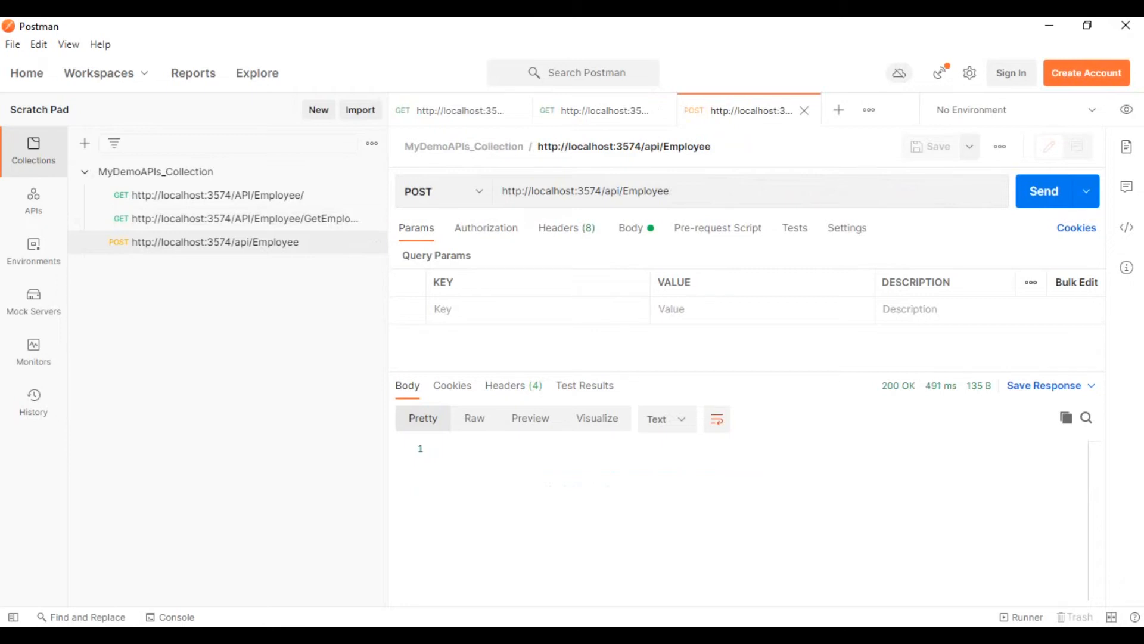
Open a new request and set its method to PUT.
key("ctrl+t")
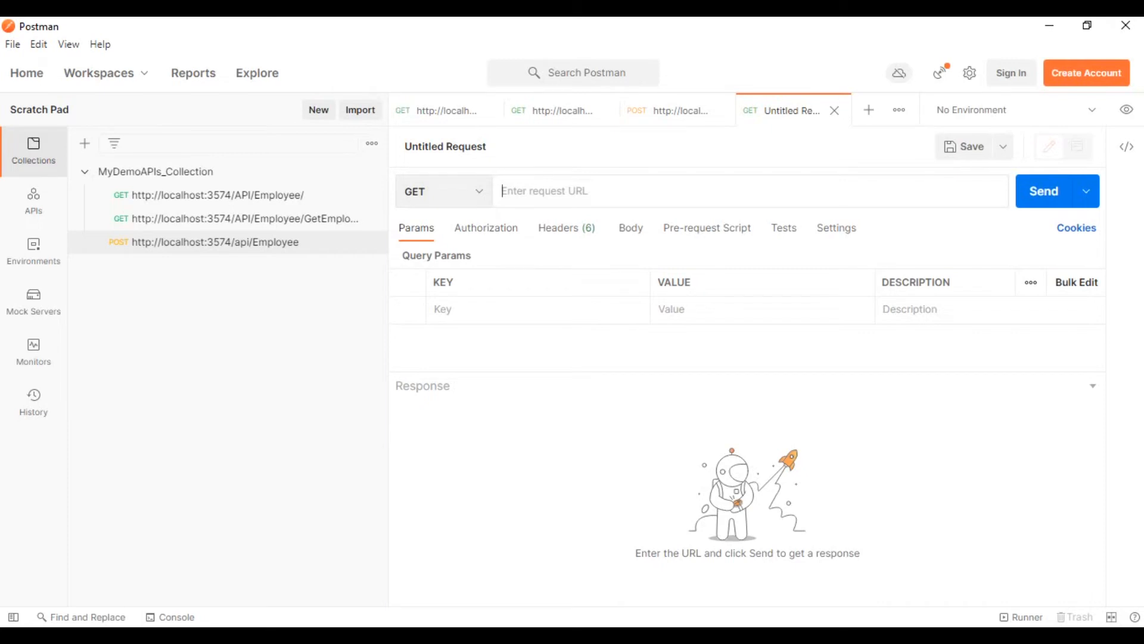
left_click(444, 191)
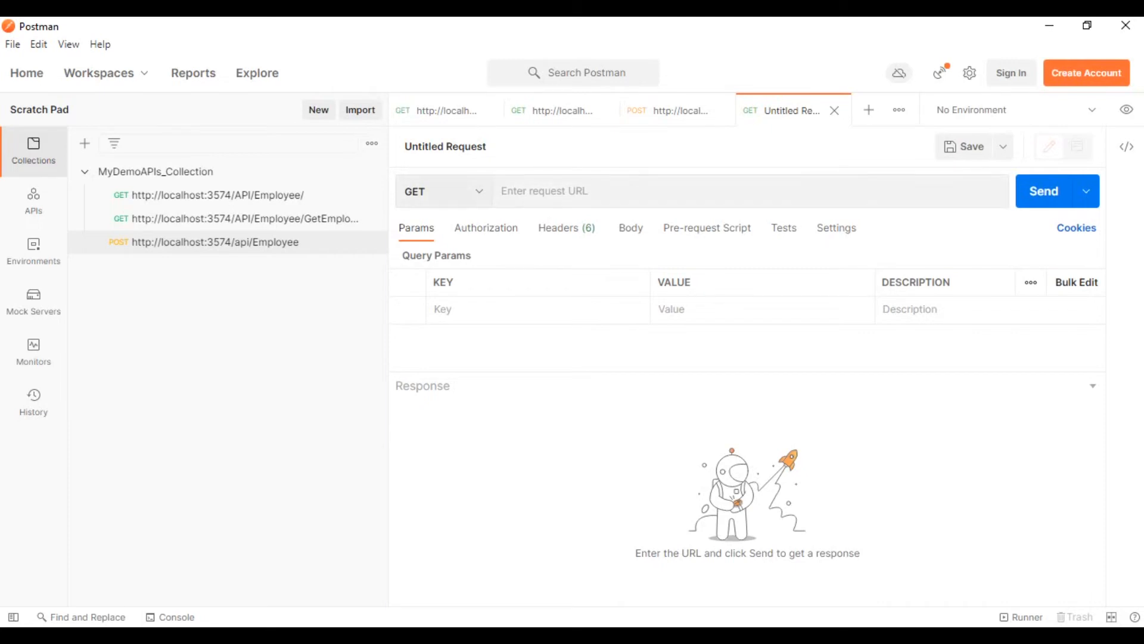
left_click(498, 282)
key("Tab")
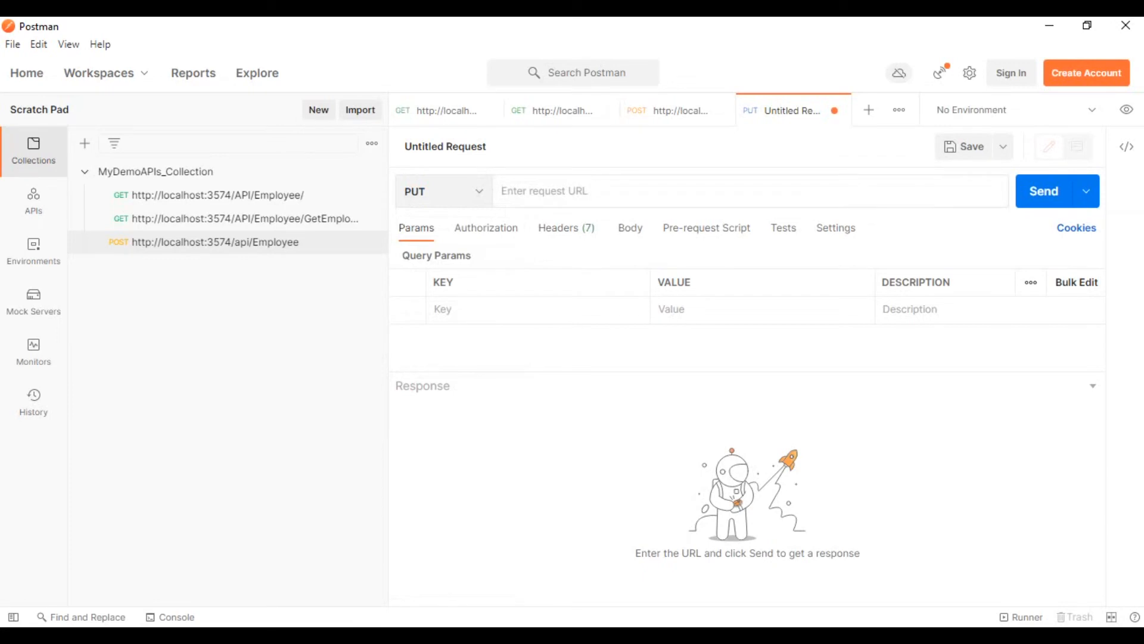
type("http://localhost:3574/api/Employee")
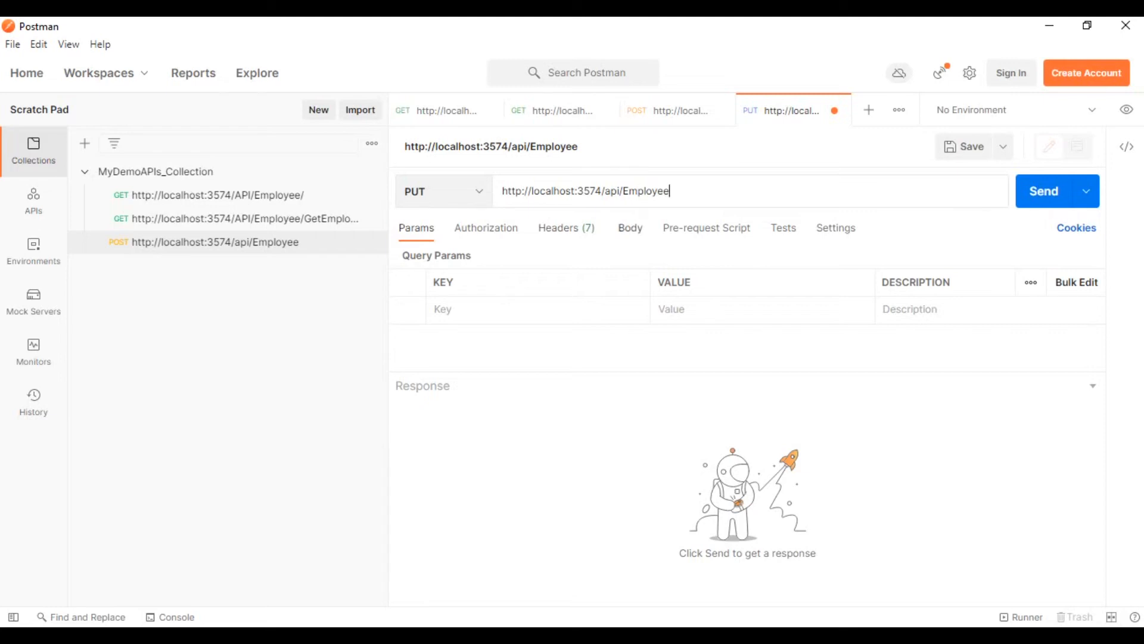
left_click(630, 227)
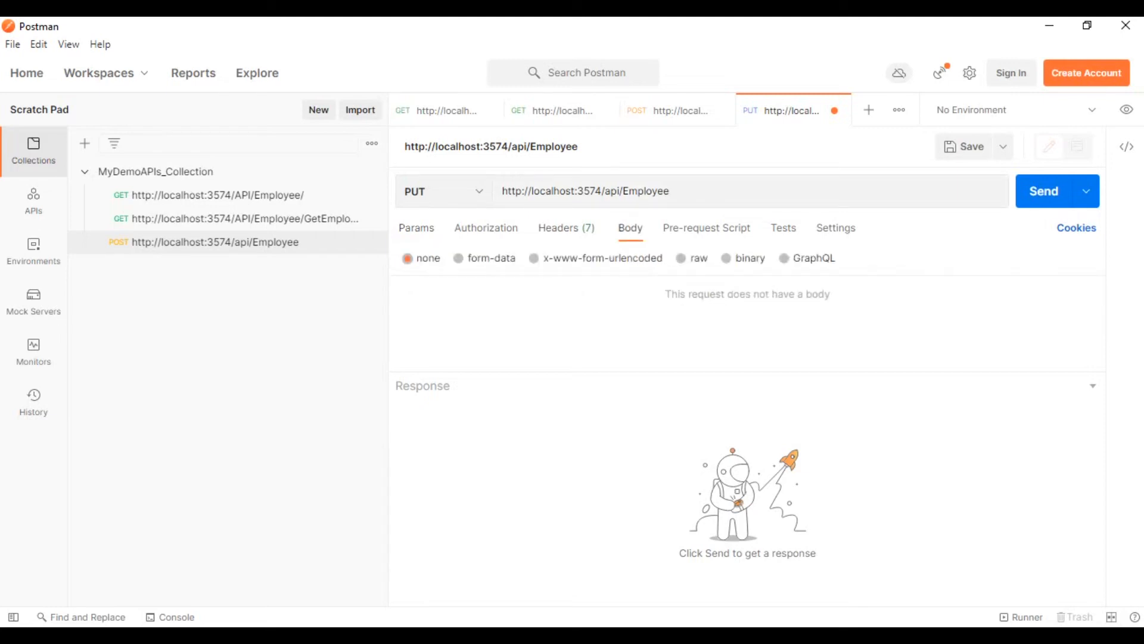
left_click(682, 258)
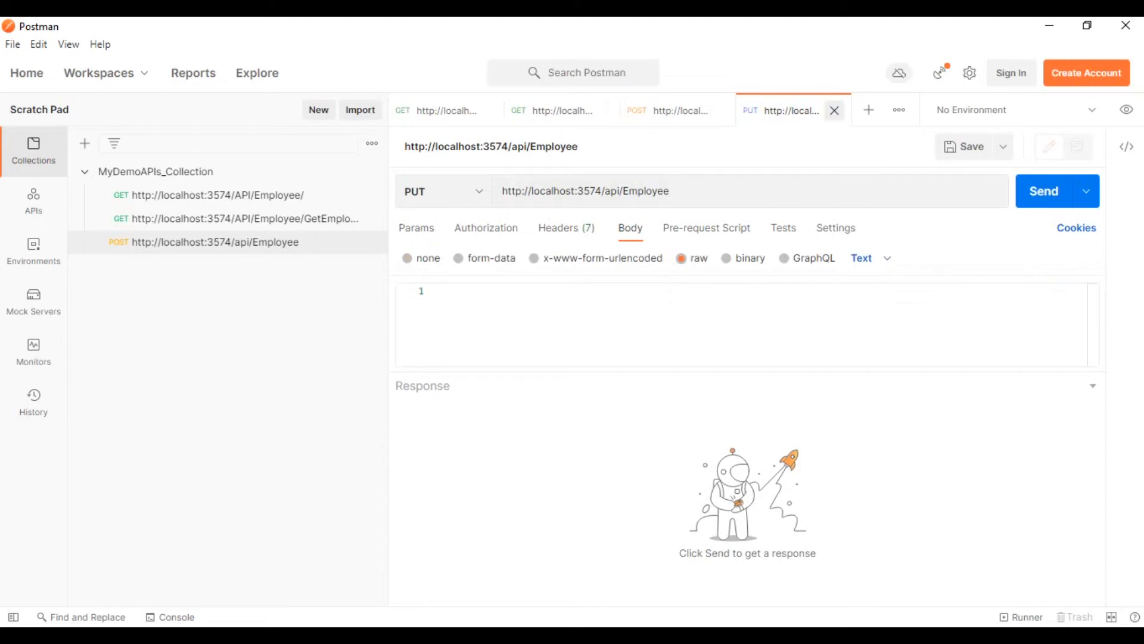
left_click(834, 110)
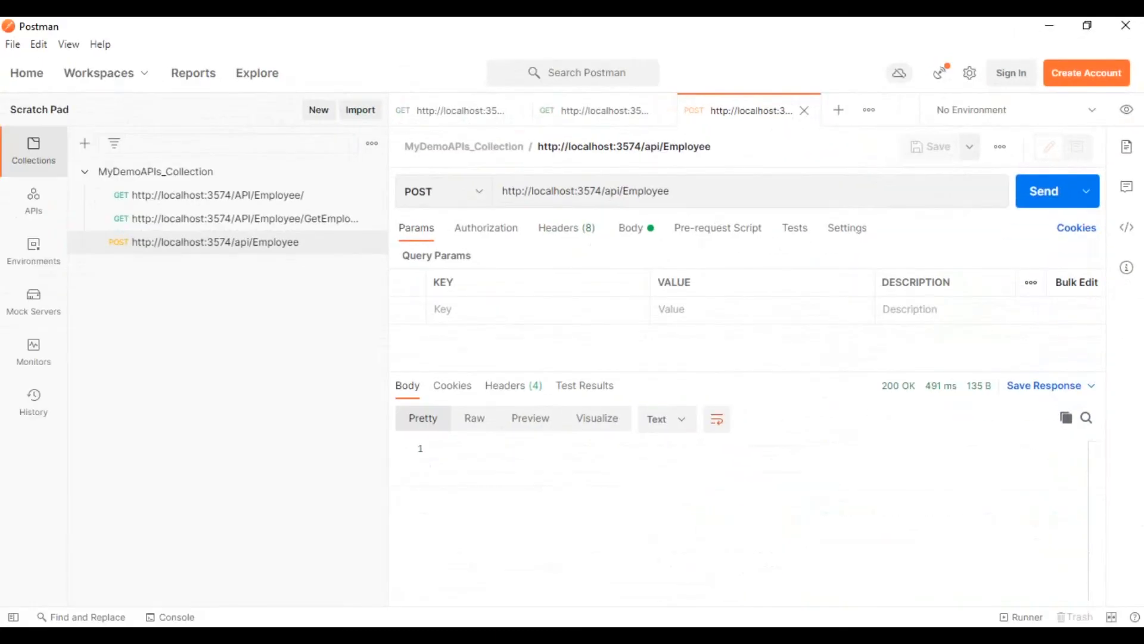
left_click(839, 110)
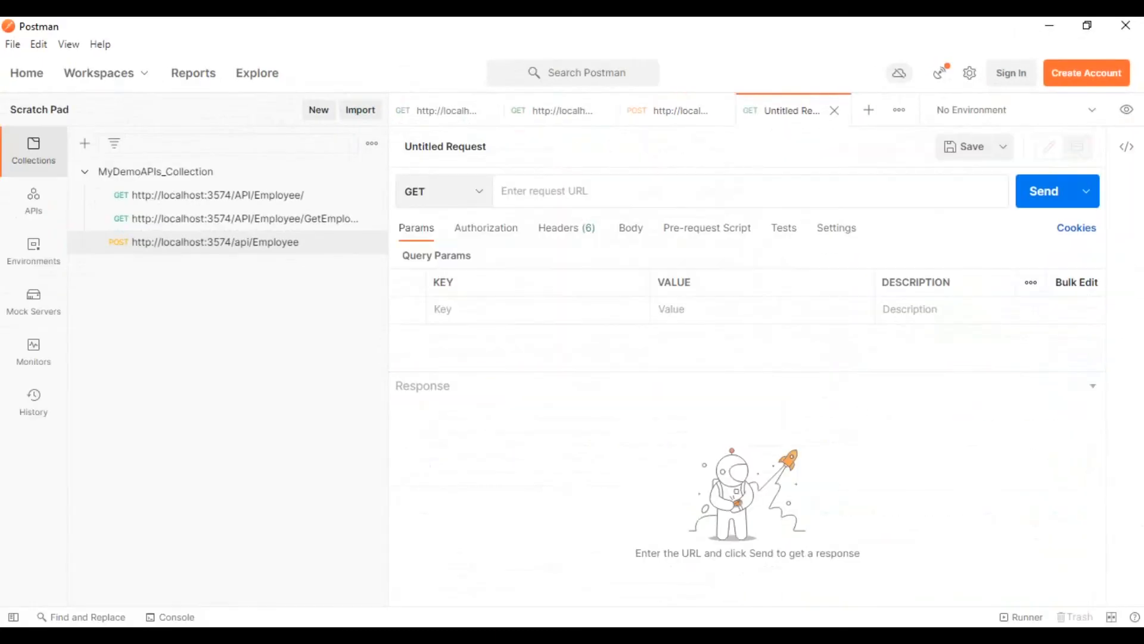
key("alt+Tab")
left_click(510, 327)
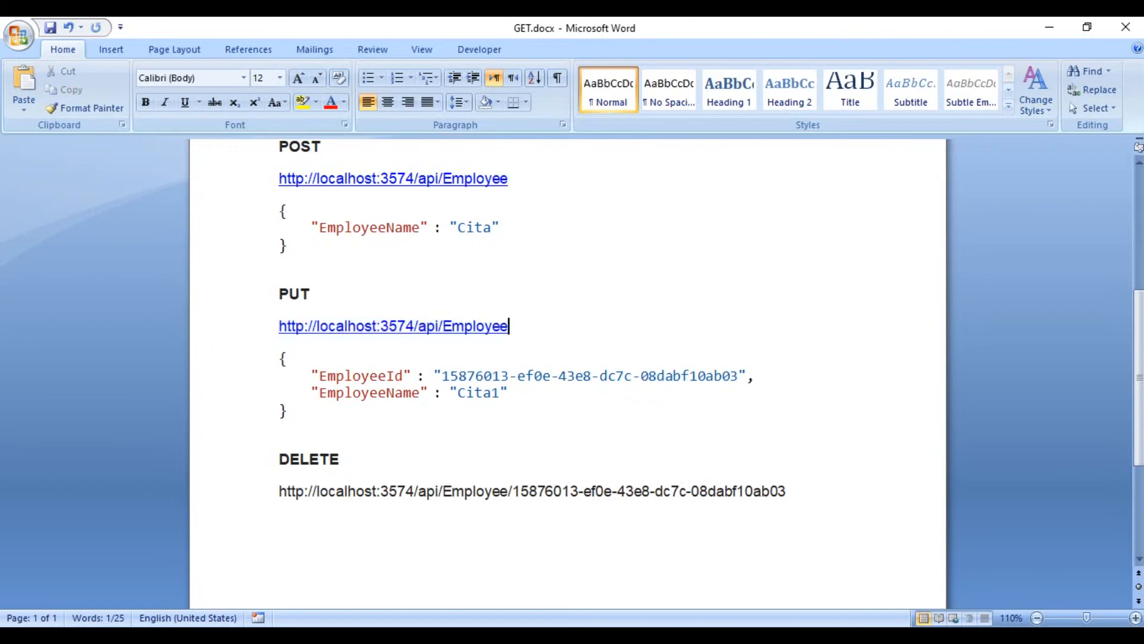
left_click_drag(511, 327, 279, 327)
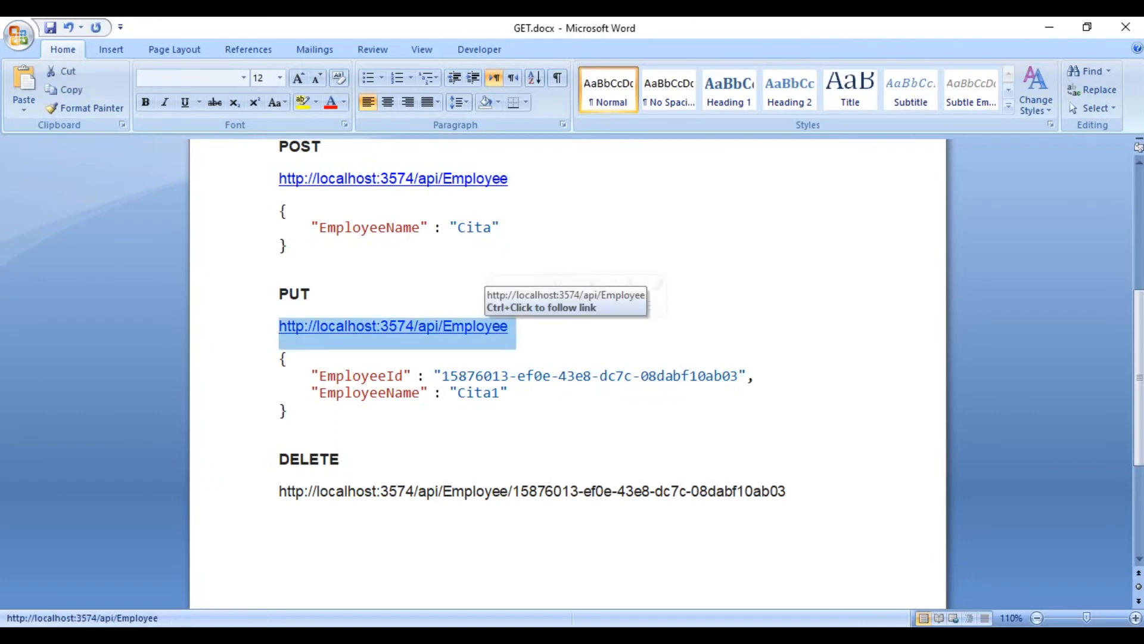
key("ctrl+c")
key("alt+Tab")
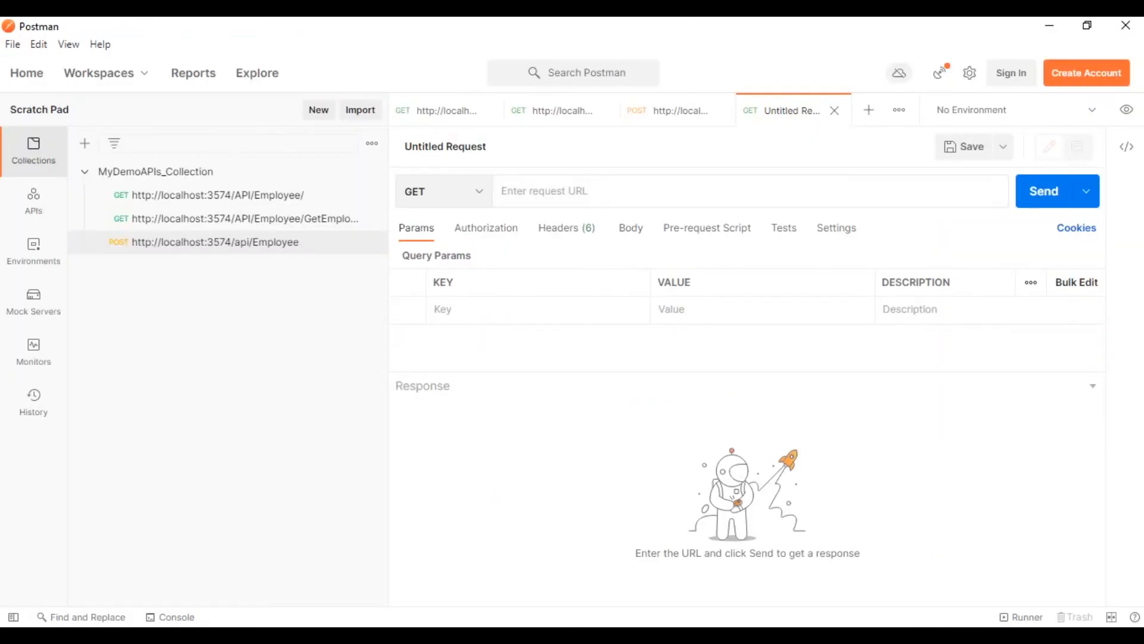
key("ctrl+v")
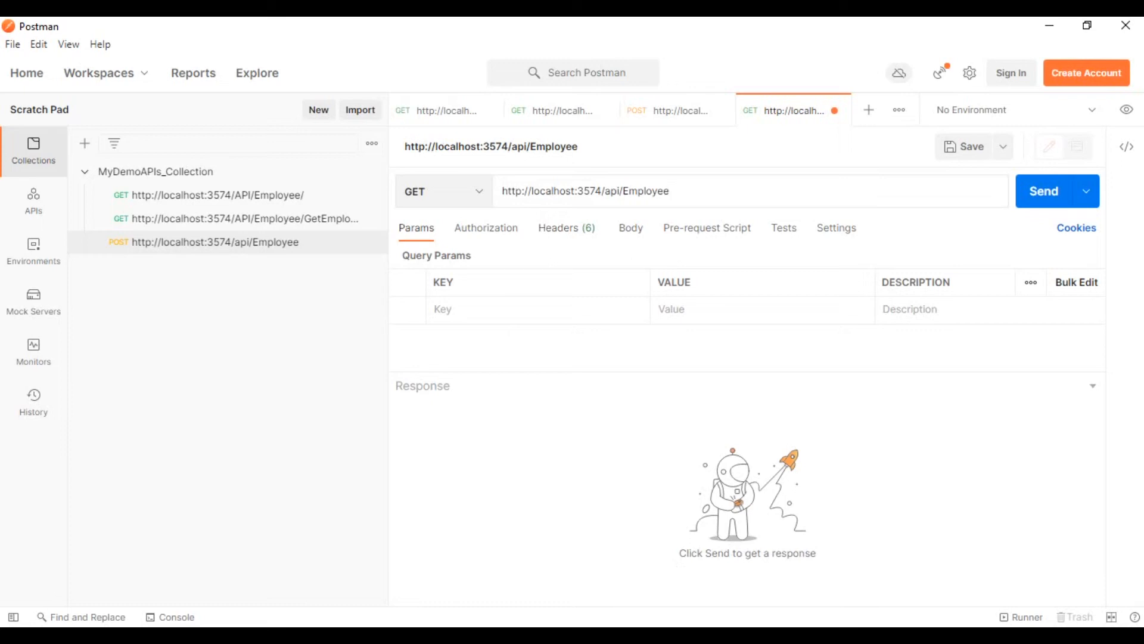
left_click(429, 191)
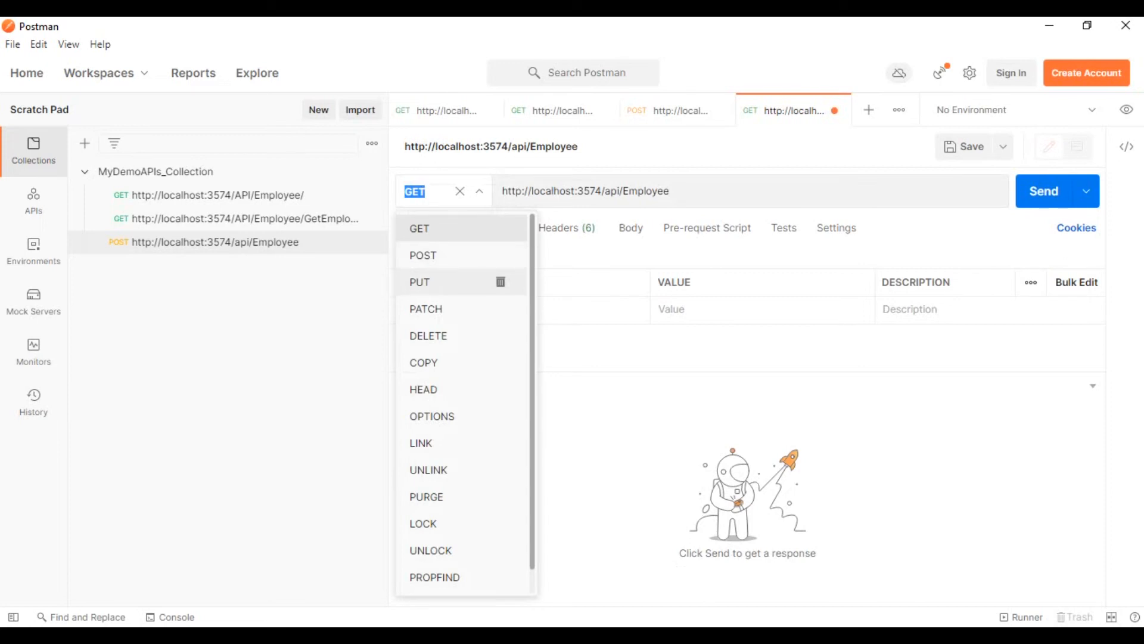
left_click(429, 282)
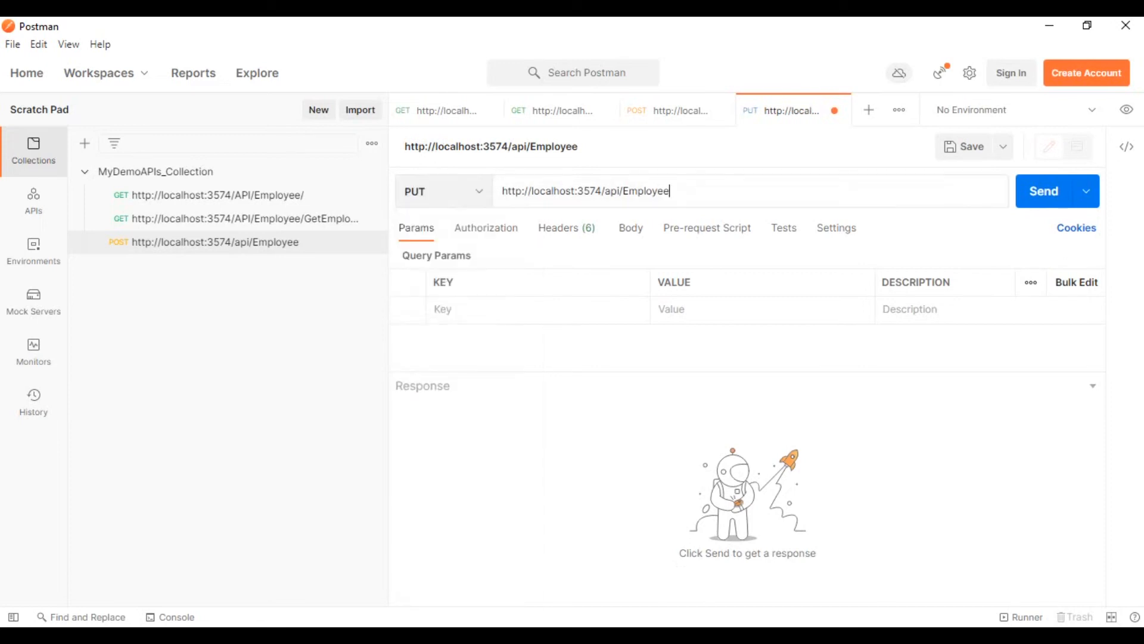
Set the PUT request's body type to raw.
left_click(629, 228)
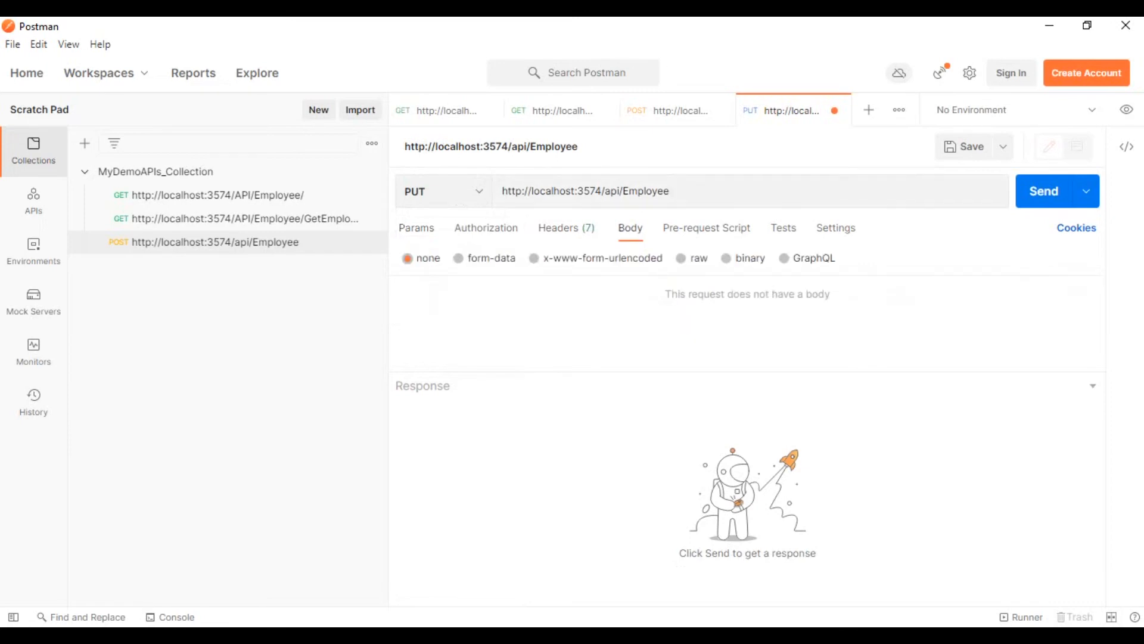
left_click(682, 258)
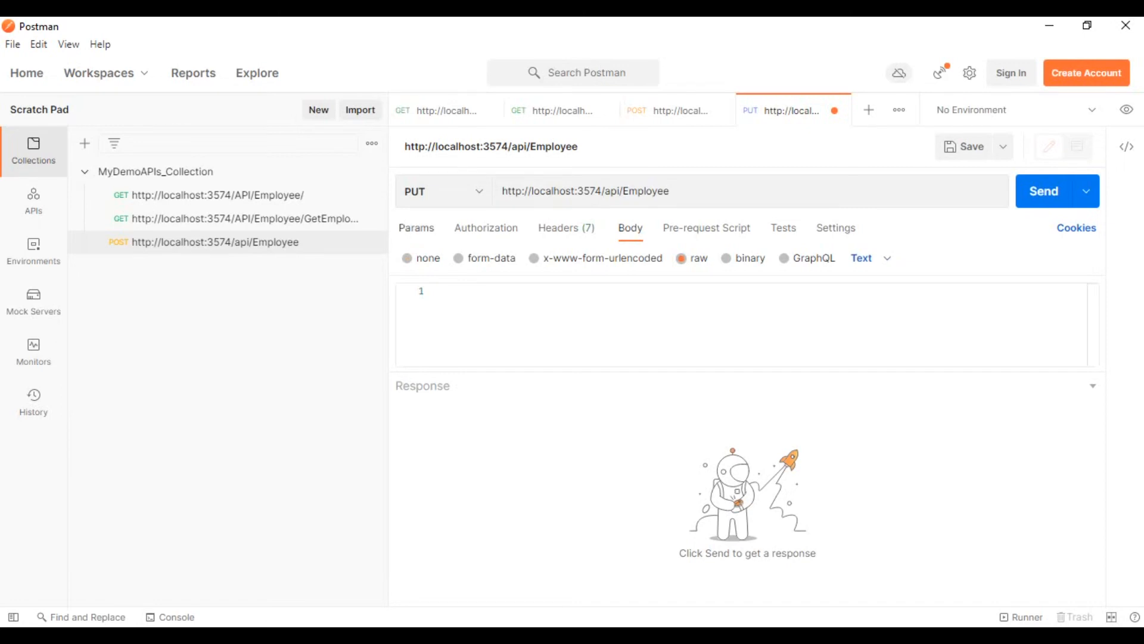
left_click(416, 228)
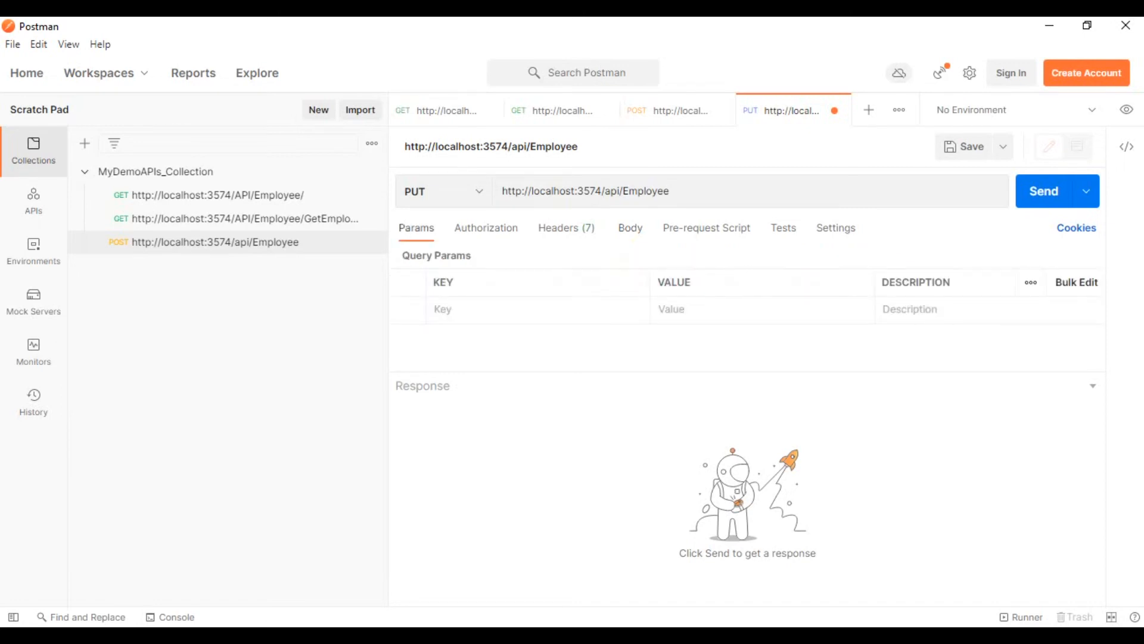
left_click(630, 228)
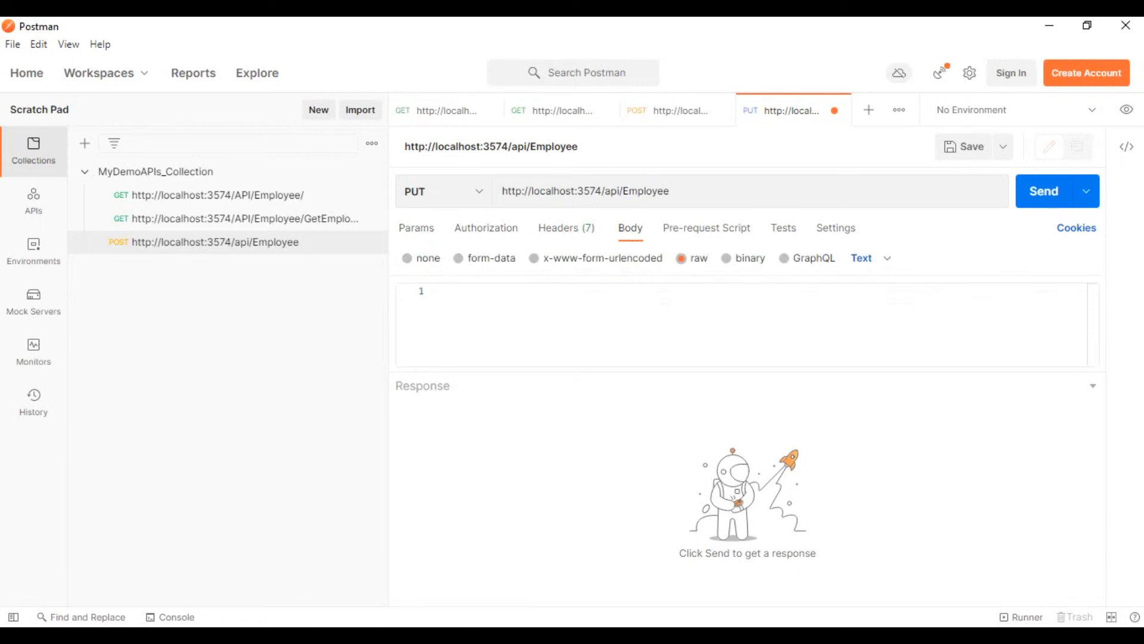
Start a JSON object in the request body with an "EmployeeId" key holding an empty string.
type("{")
key("Return")
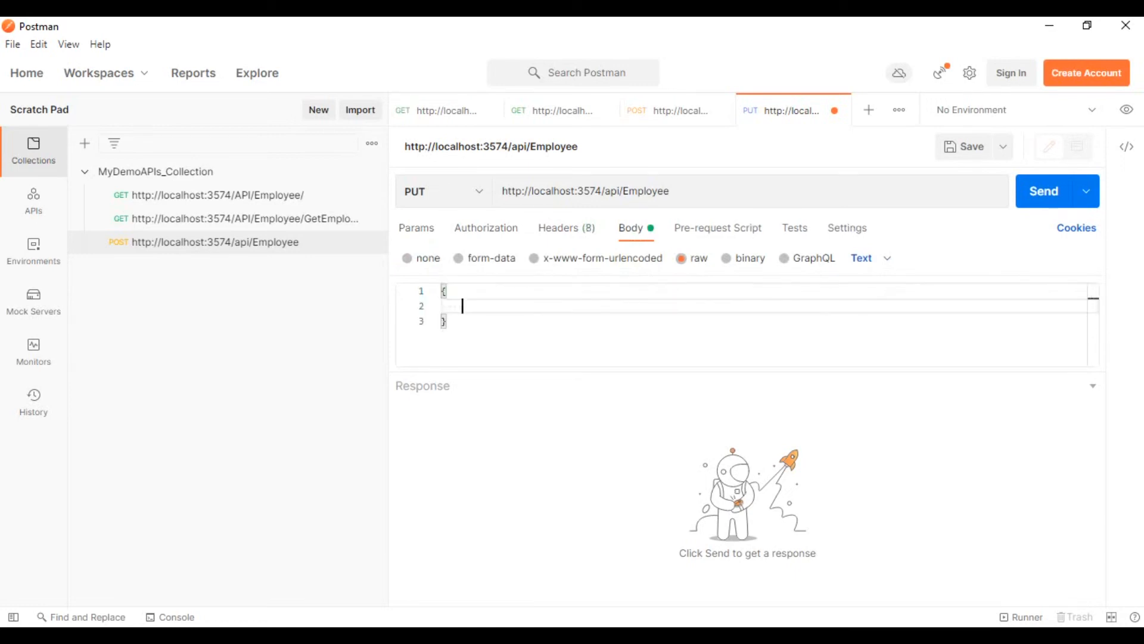
type("\"\"")
key("Left")
type("EmployeeId")
key("Right")
type("\"")
key("Left")
type(":")
Duplicate the EmployeeId line as an empty "EmployeeName" field, separated by a comma, and set the body format to JSON.
key("Home")
key("shift+End")
key("ctrl+c")
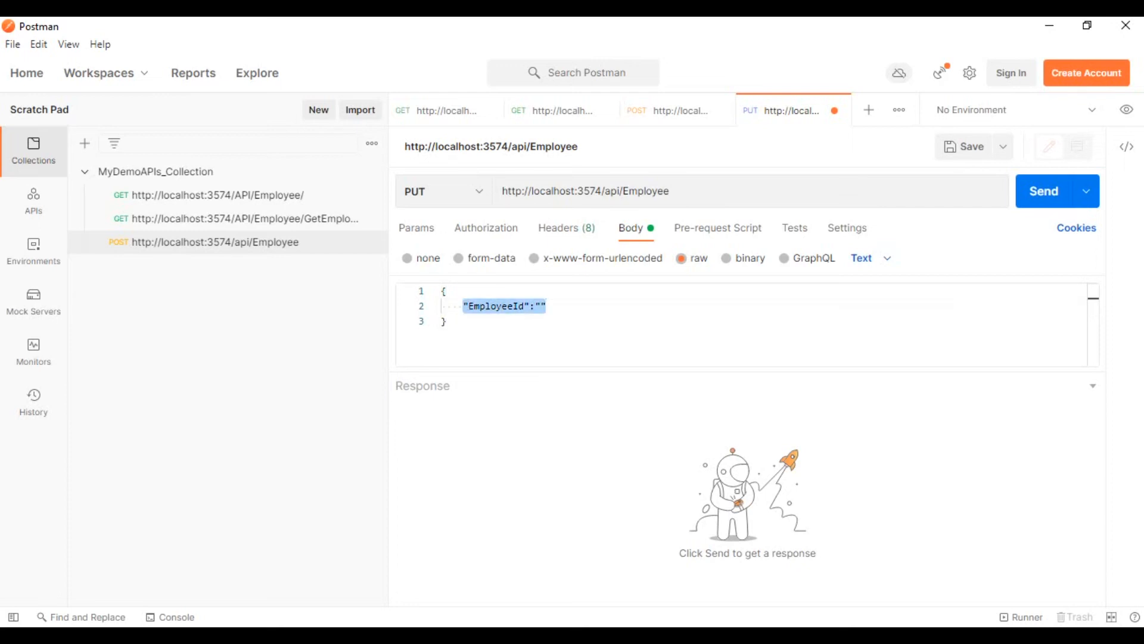
key("End")
type(",")
key("Return")
key("ctrl+v")
key("Left")
key("Left")
key("Left")
key("Left")
key("BackSpace")
key("BackSpace")
type("Name")
key("Up")
key("End")
key("Left")
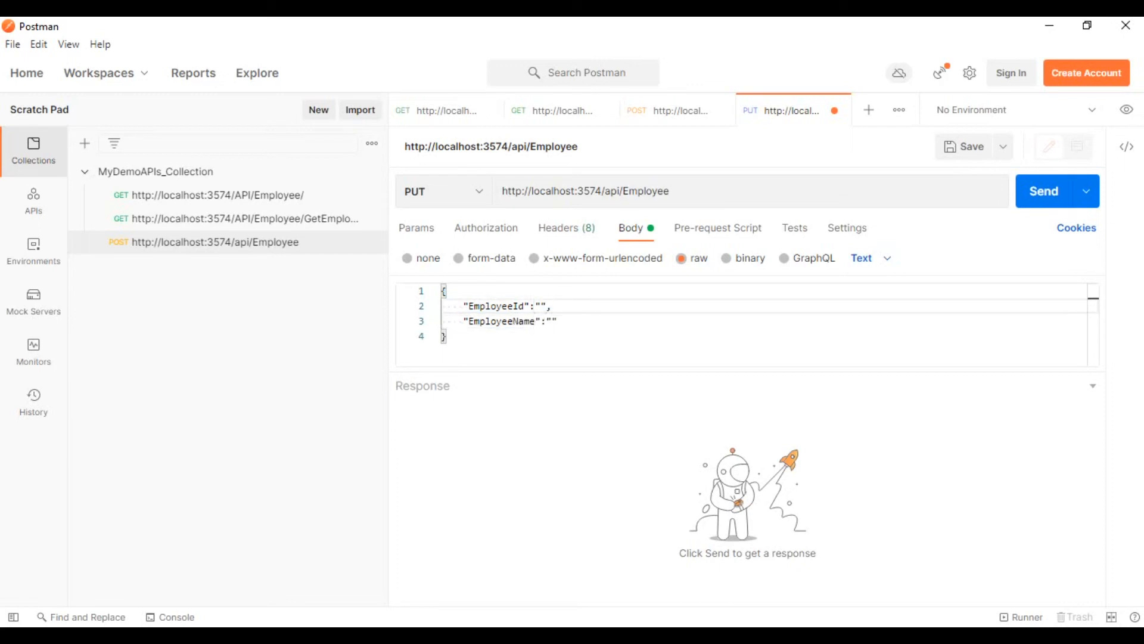
left_click(871, 258)
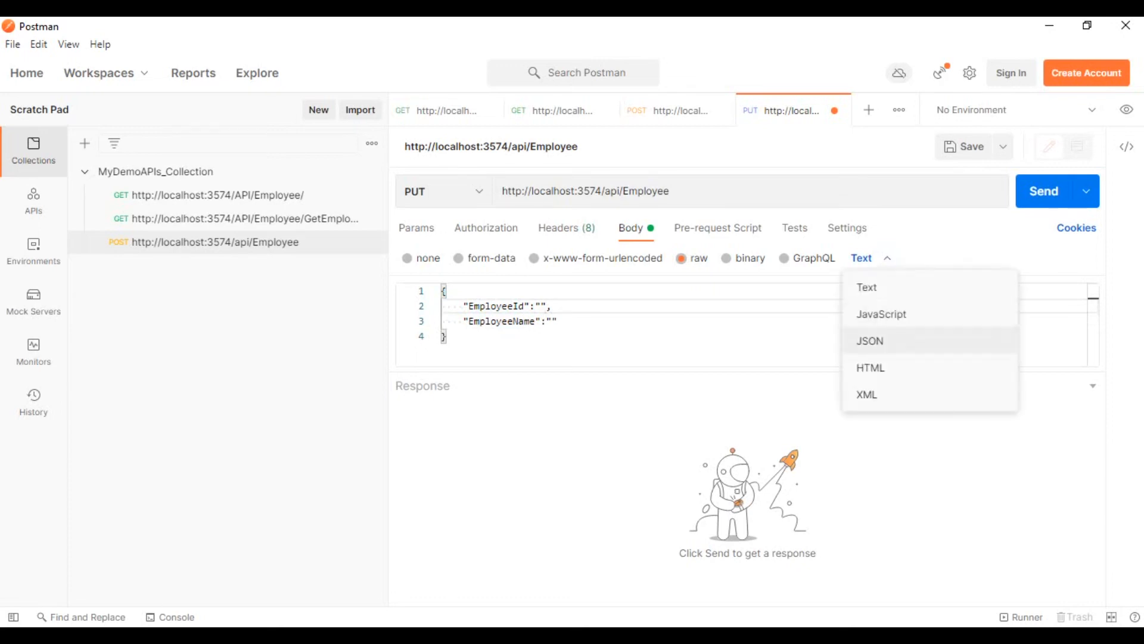
left_click(870, 341)
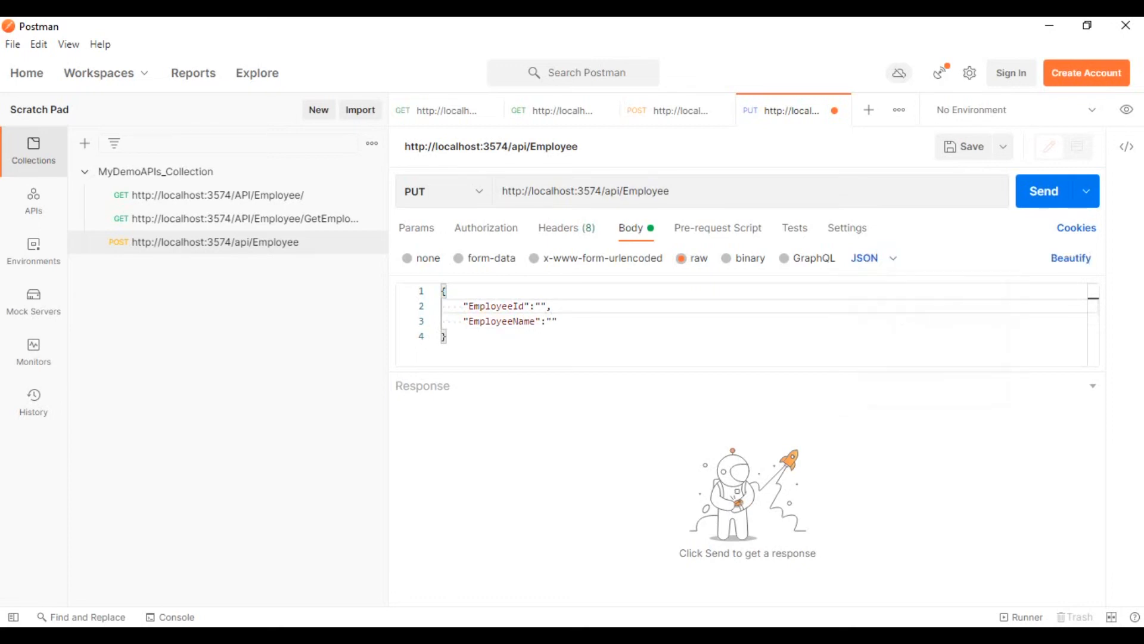
Copy the third employee's EmployeeId from the SQL Server Management Studio results into the EmployeeId value in Postman.
key("alt+Tab")
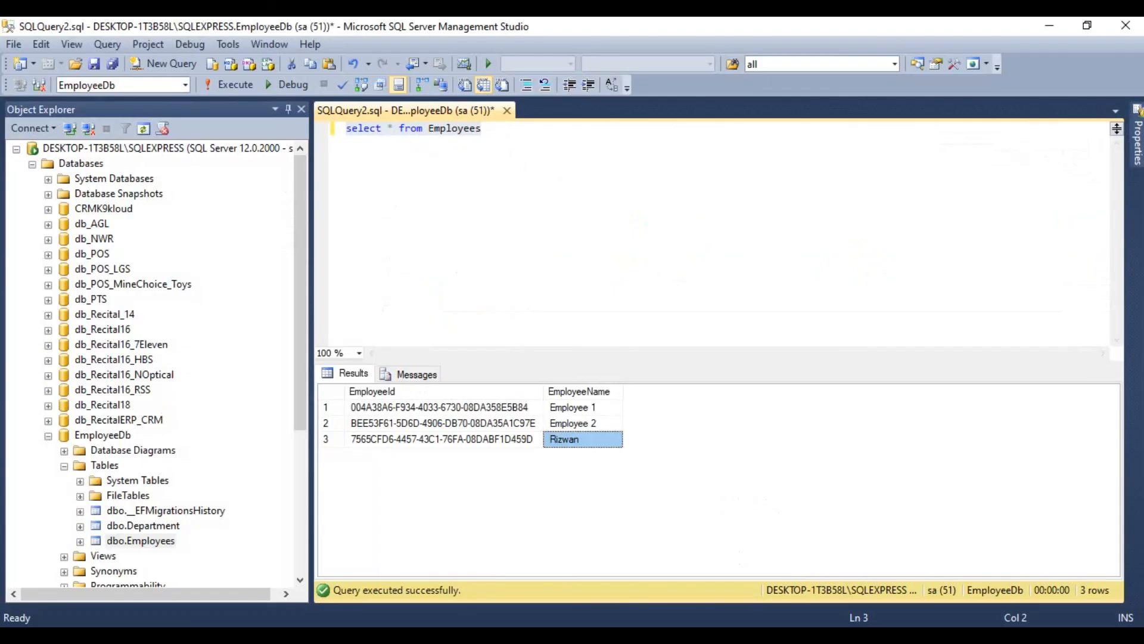
left_click(444, 440)
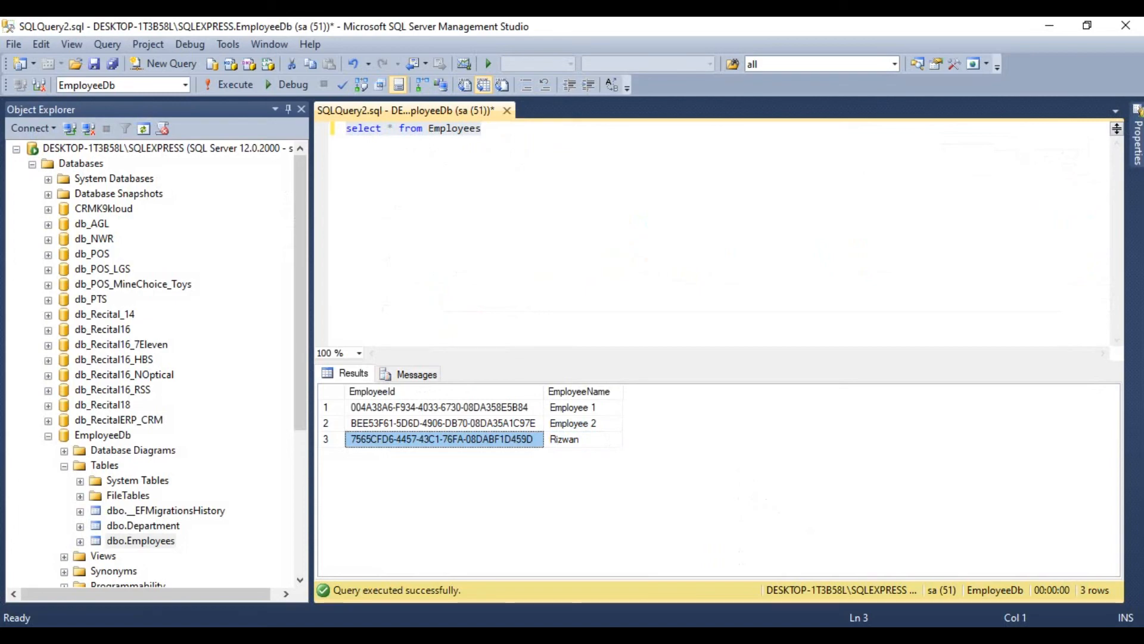
key("alt+Tab")
key("alt+Tab")
key("alt+Tab")
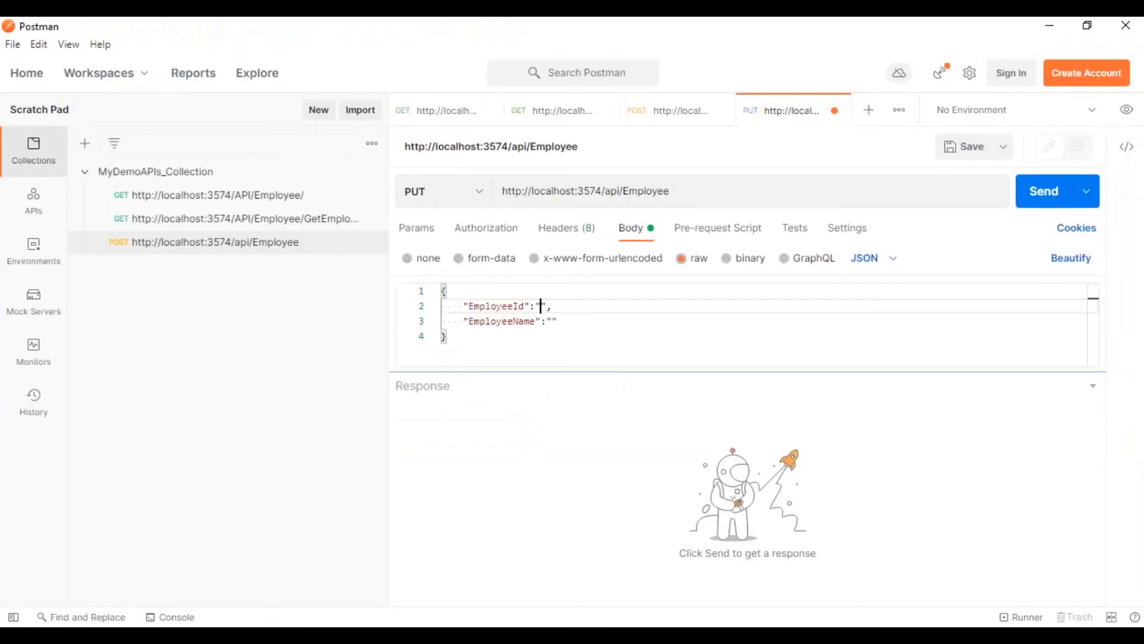
type("7565CFD6-4457-43C1-76FA-08DABF1D459D")
Enter the employee's full name as the EmployeeName value and send the PUT request.
left_click(554, 321)
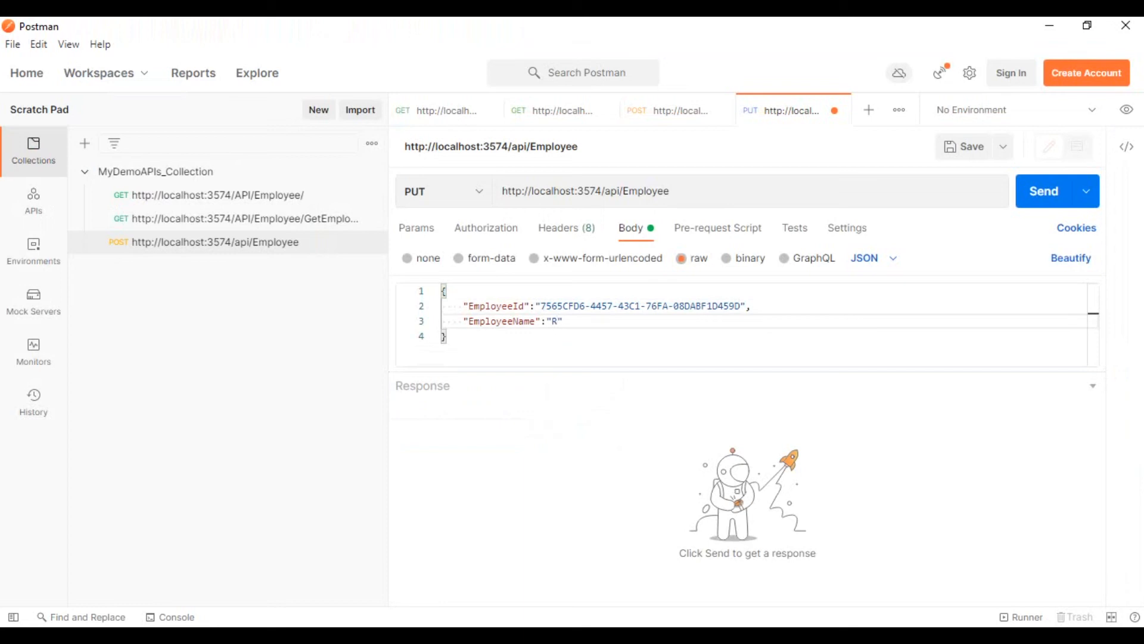
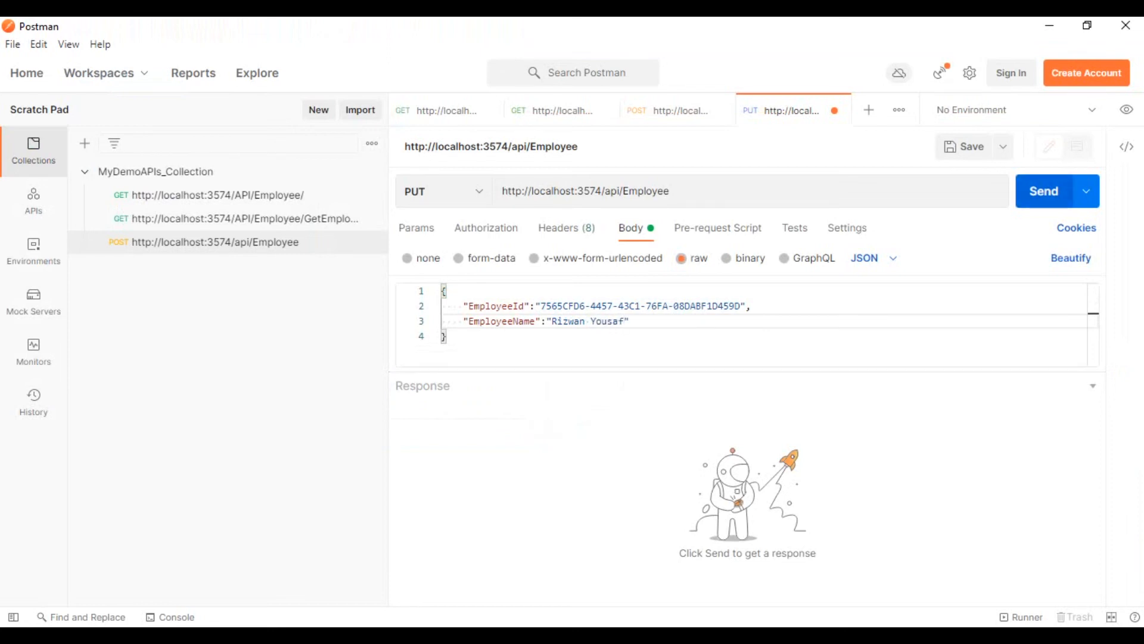
left_click(1044, 191)
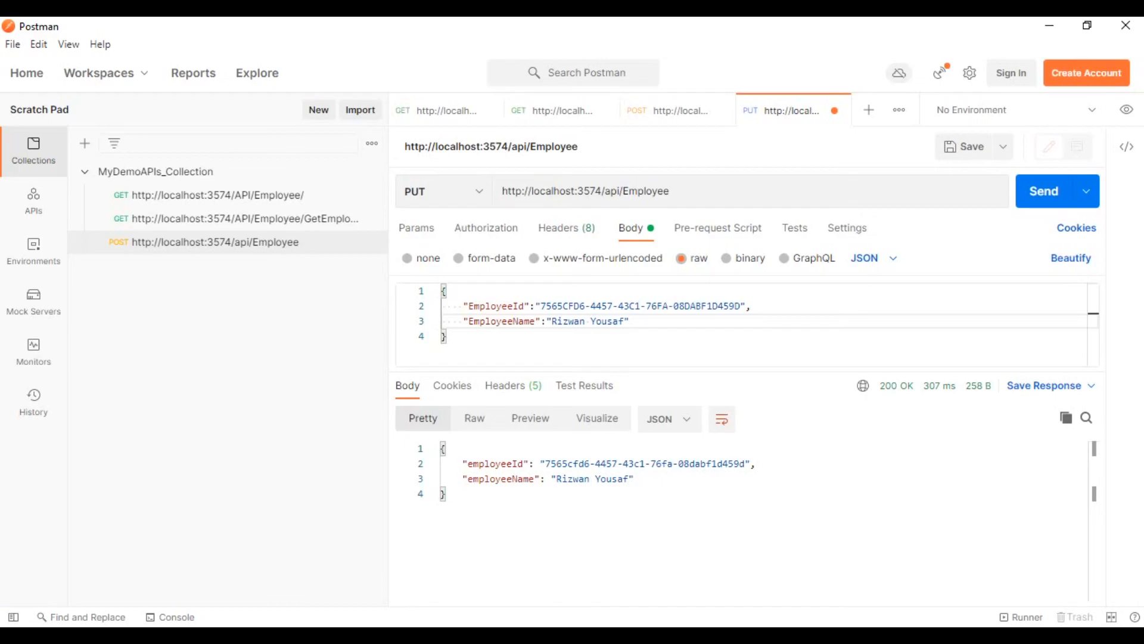
In SQL Server Management Studio, rerun "select * from Employees" and check the updated name in the third row.
key("alt+Tab")
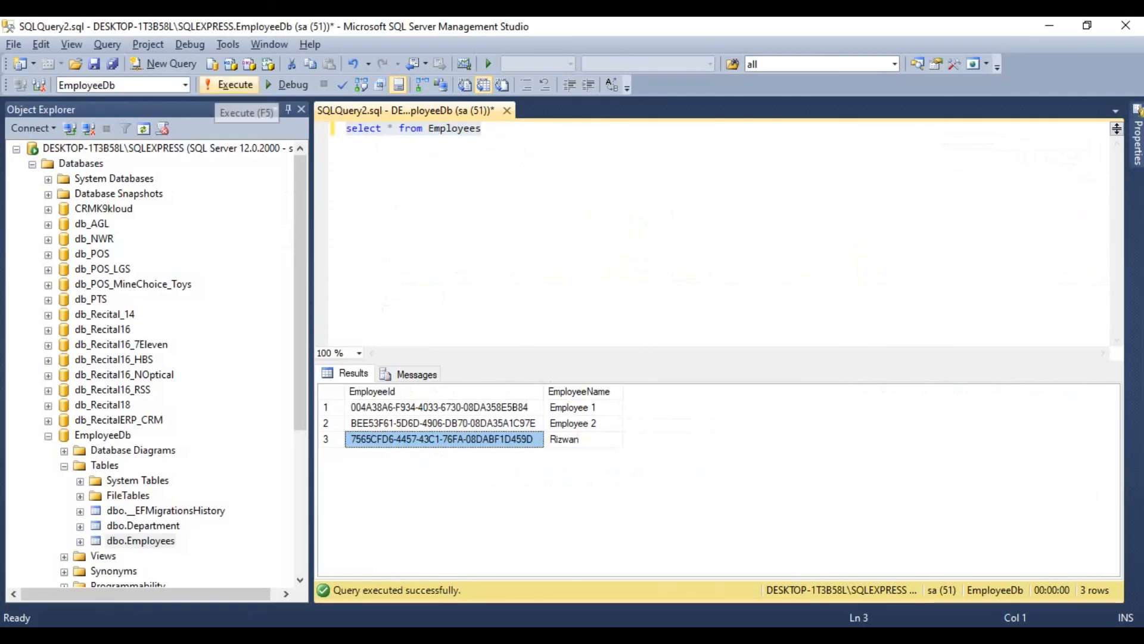
left_click(221, 85)
left_click(579, 440)
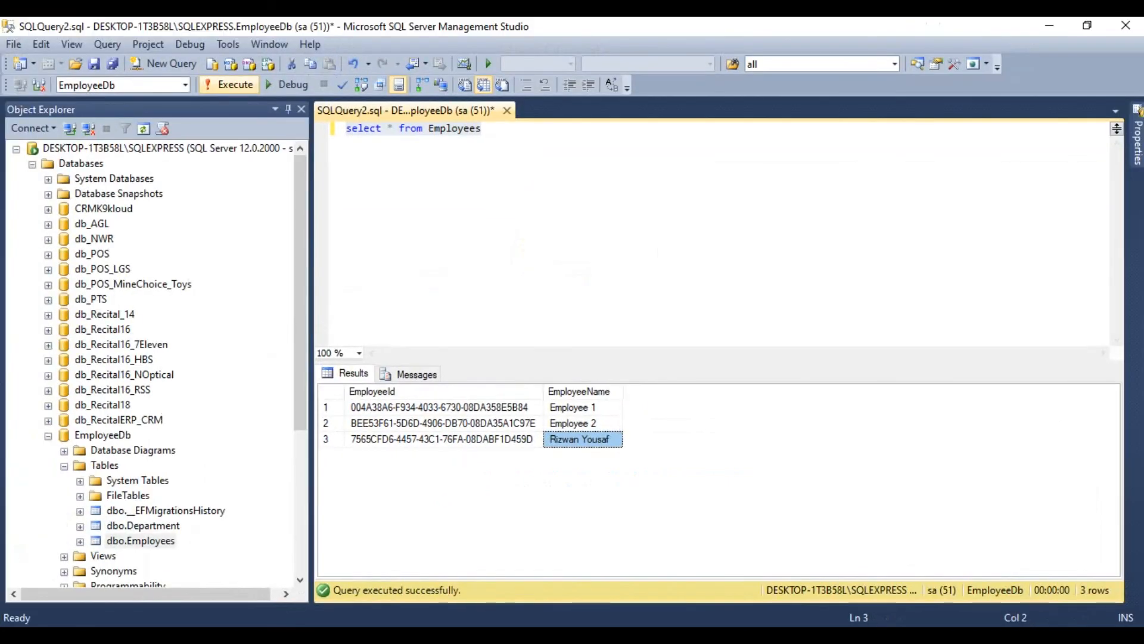
Return to Postman and save the PUT request to MyDemoAPIs_Collection with a description.
left_click(1050, 25)
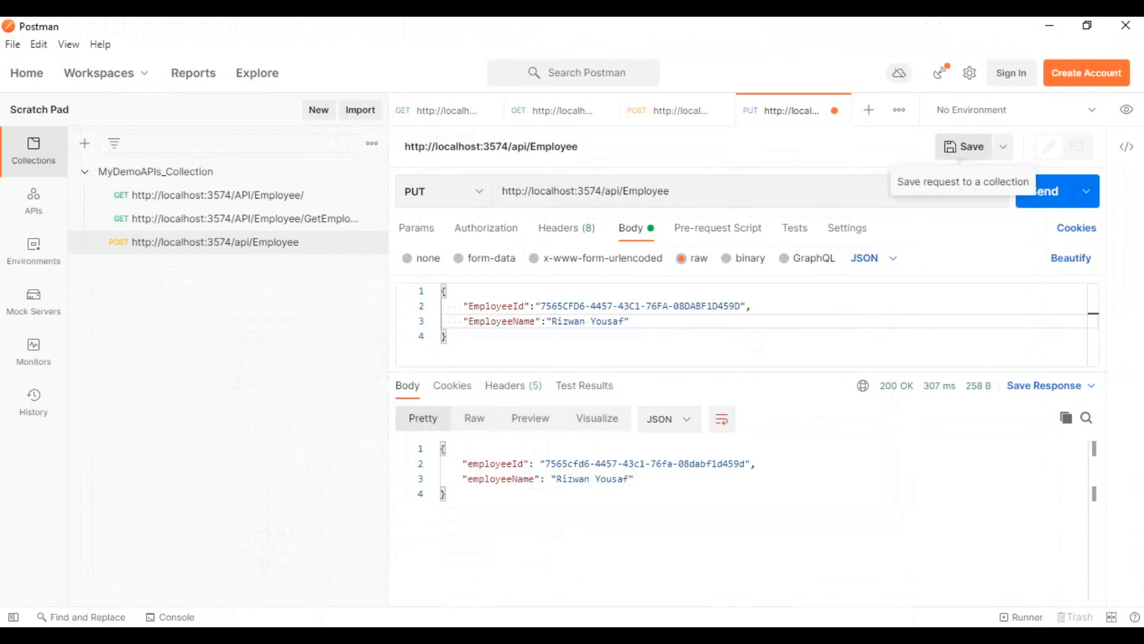
left_click(963, 146)
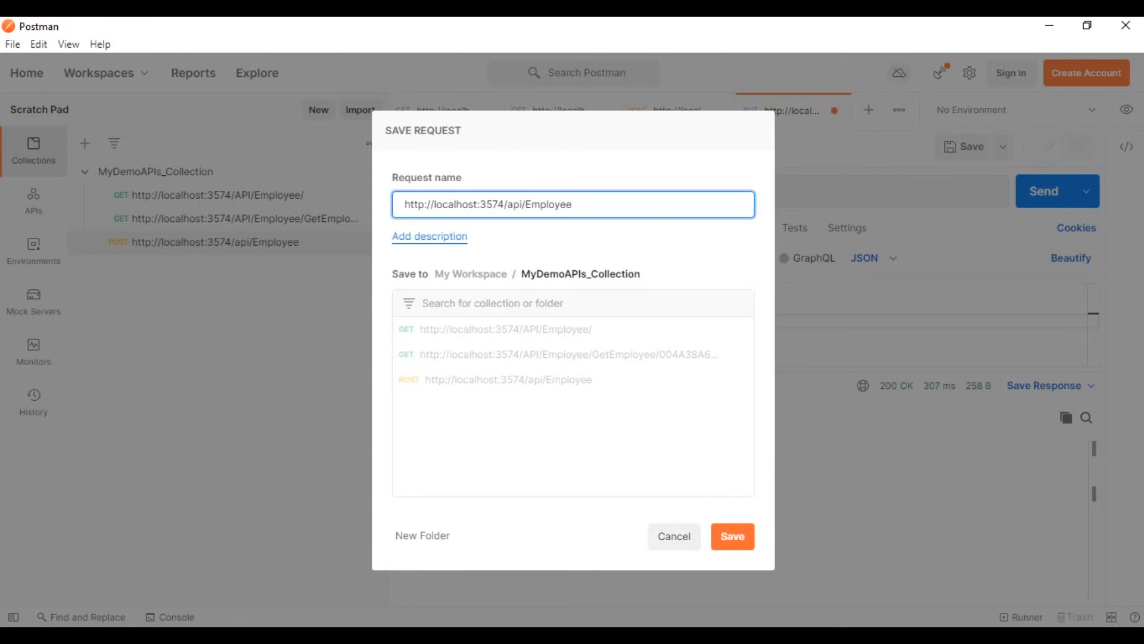
left_click(434, 237)
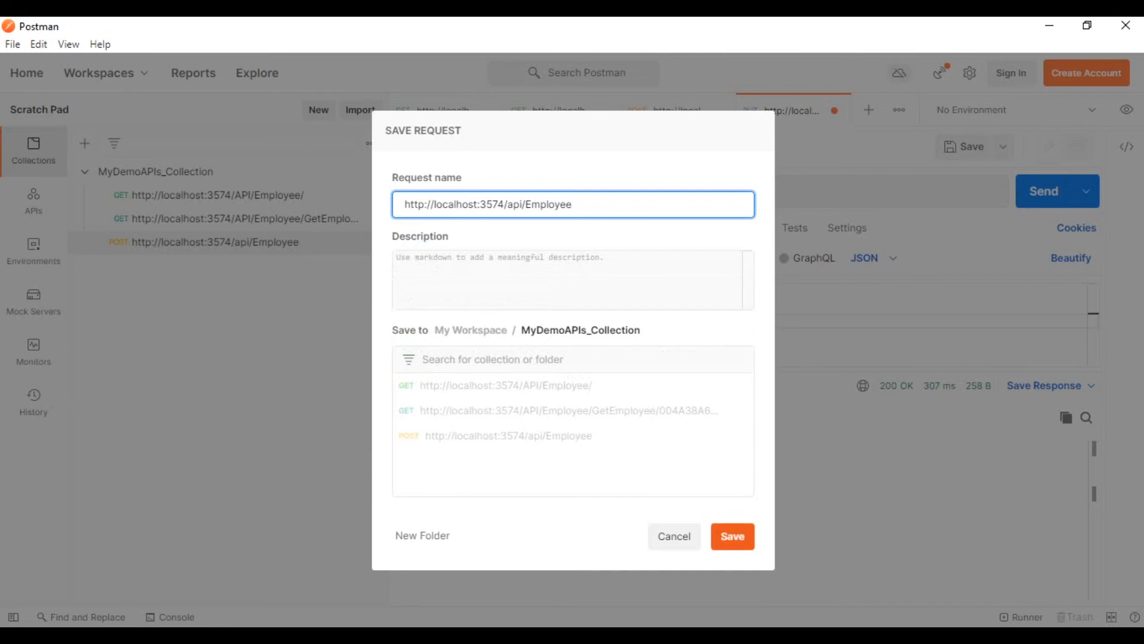
left_click(732, 536)
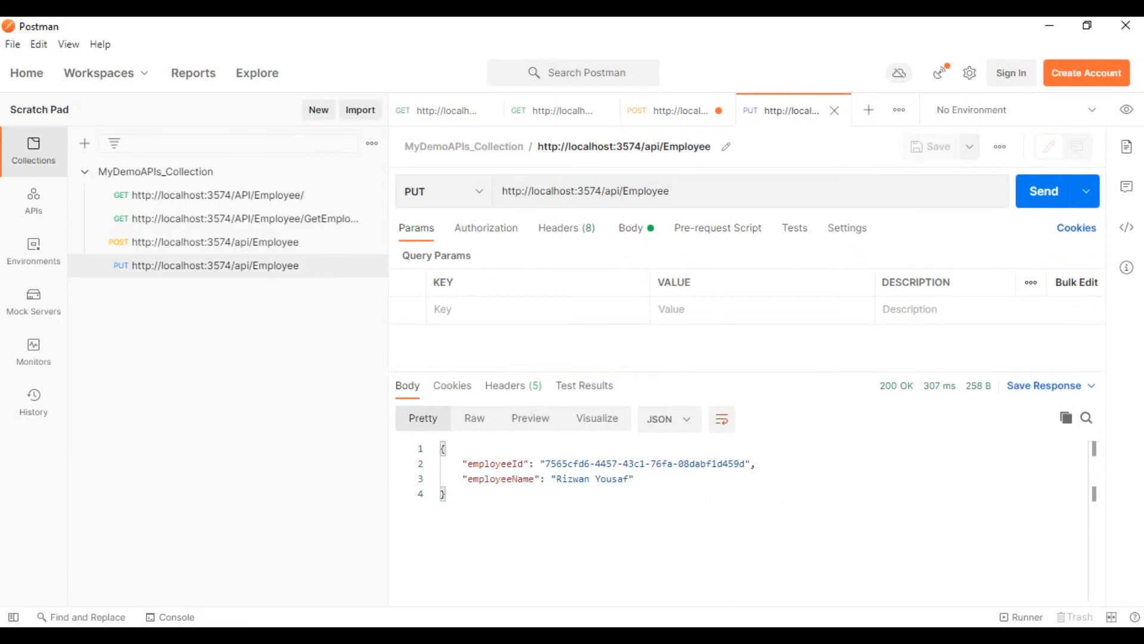
Open a new DELETE request using the employee URL with Id copied from the DELETE section of GET.docx in Word.
left_click(869, 110)
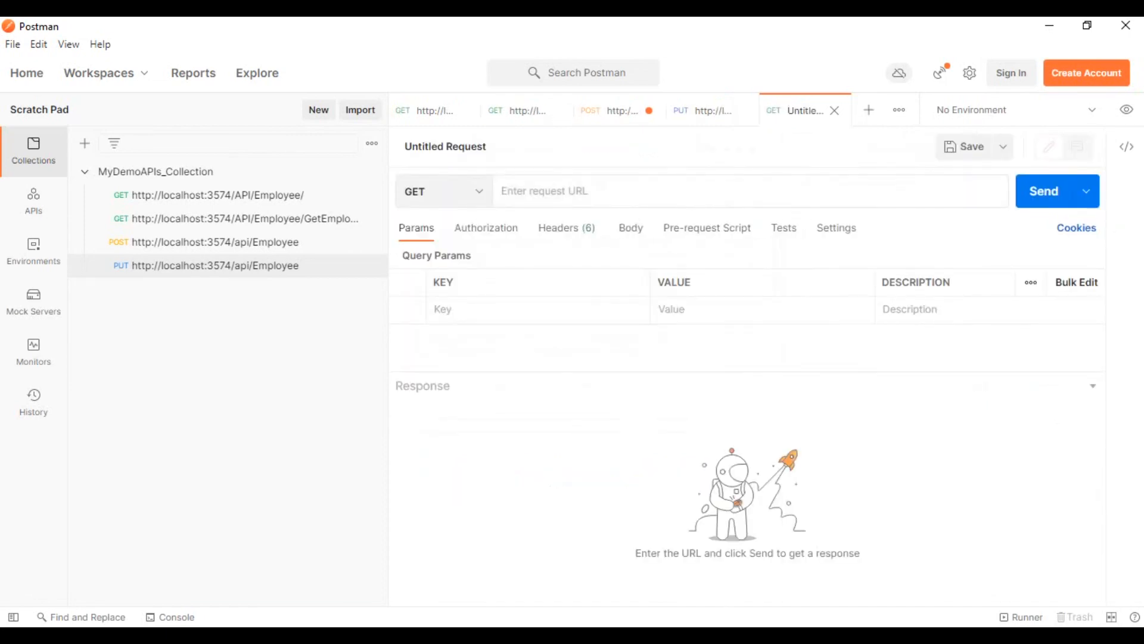
key("alt+Tab")
key("shift+Down")
key("Down")
left_click_drag(786, 401, 279, 401)
key("ctrl+c")
key("alt+Tab")
key("ctrl+v")
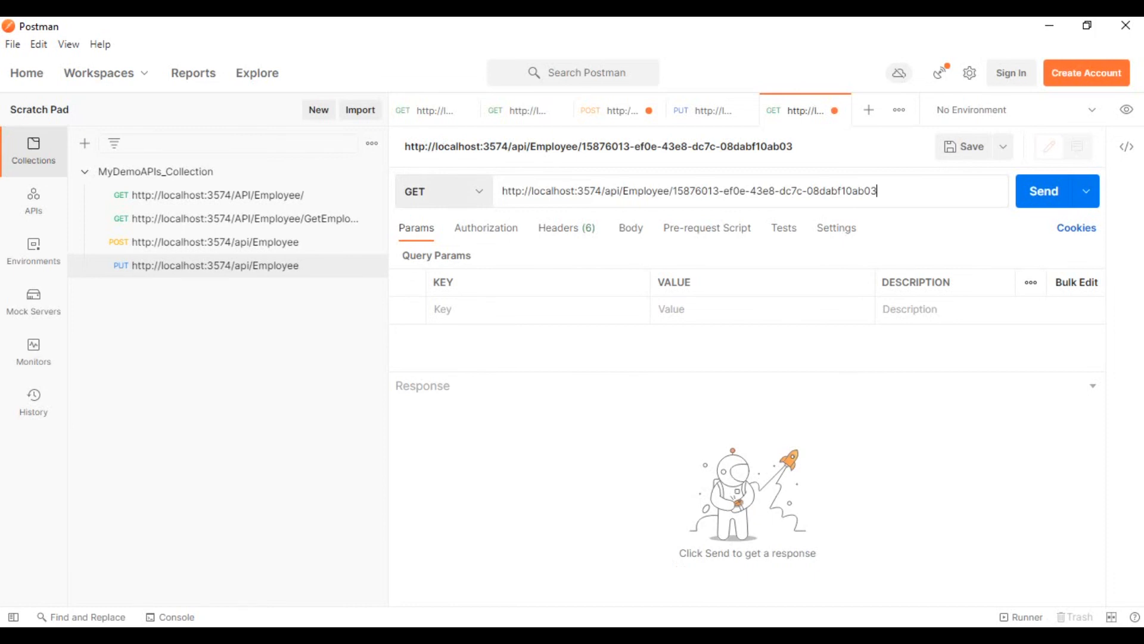
left_click(444, 191)
left_click(501, 335)
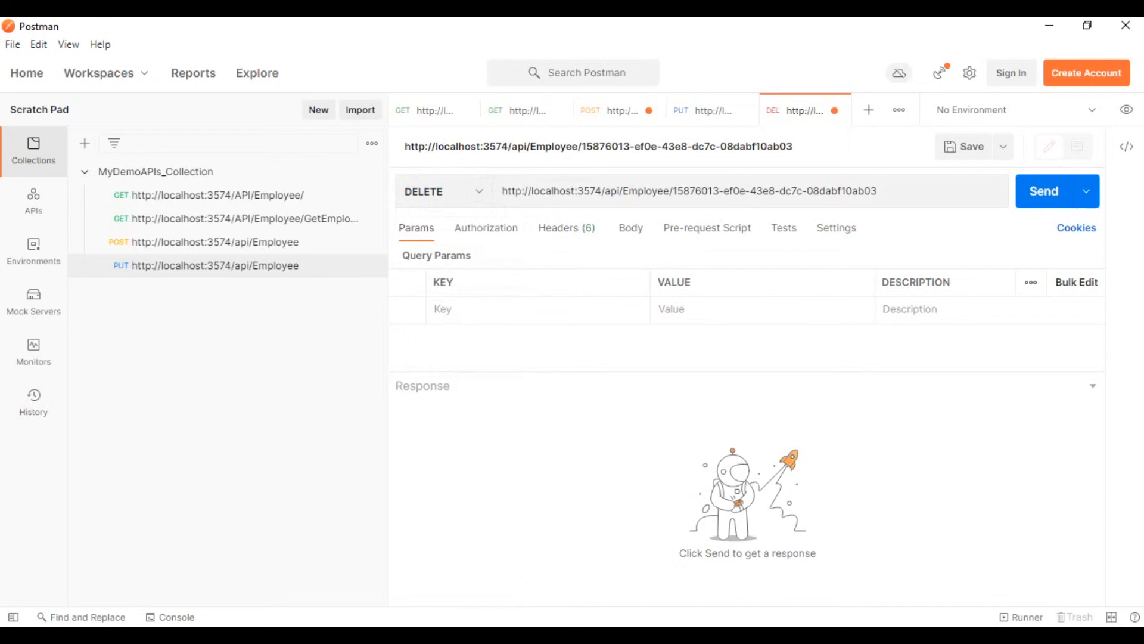
In SQL Server Management Studio, rerun "select * from Employees" and copy the EmployeeId of the third row.
key("alt+Tab")
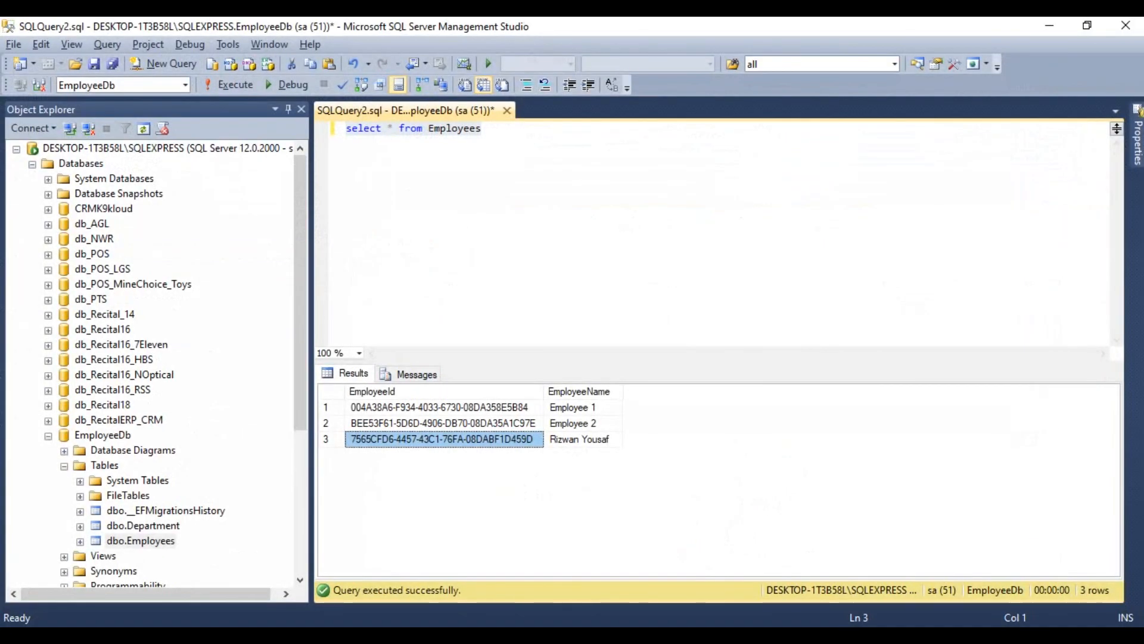
left_click(482, 128)
key("shift+Home")
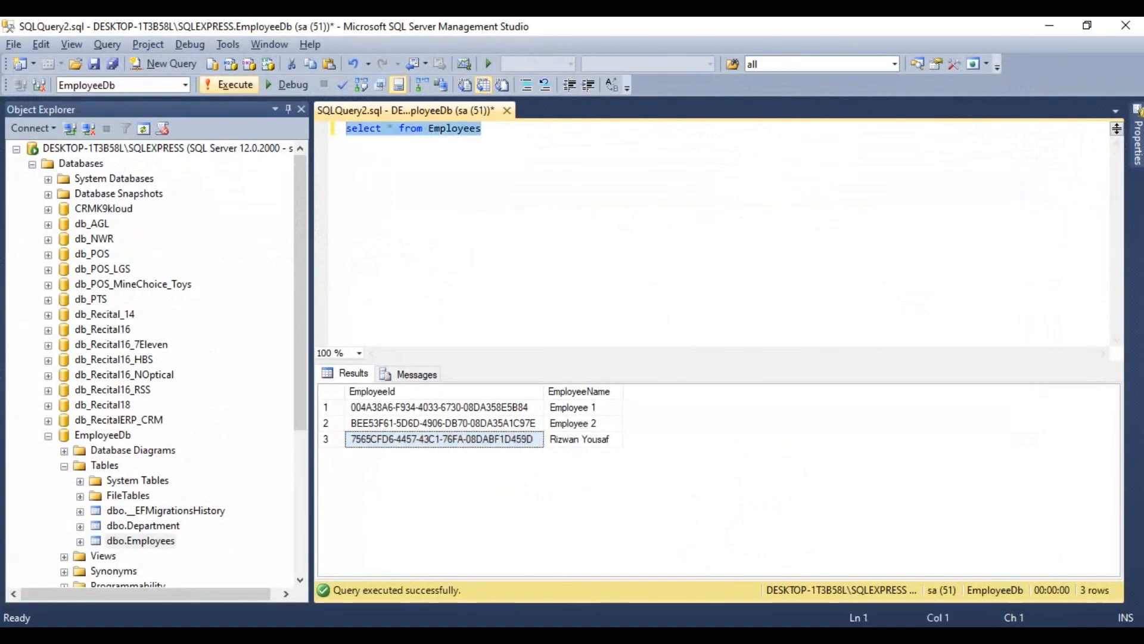
left_click(230, 84)
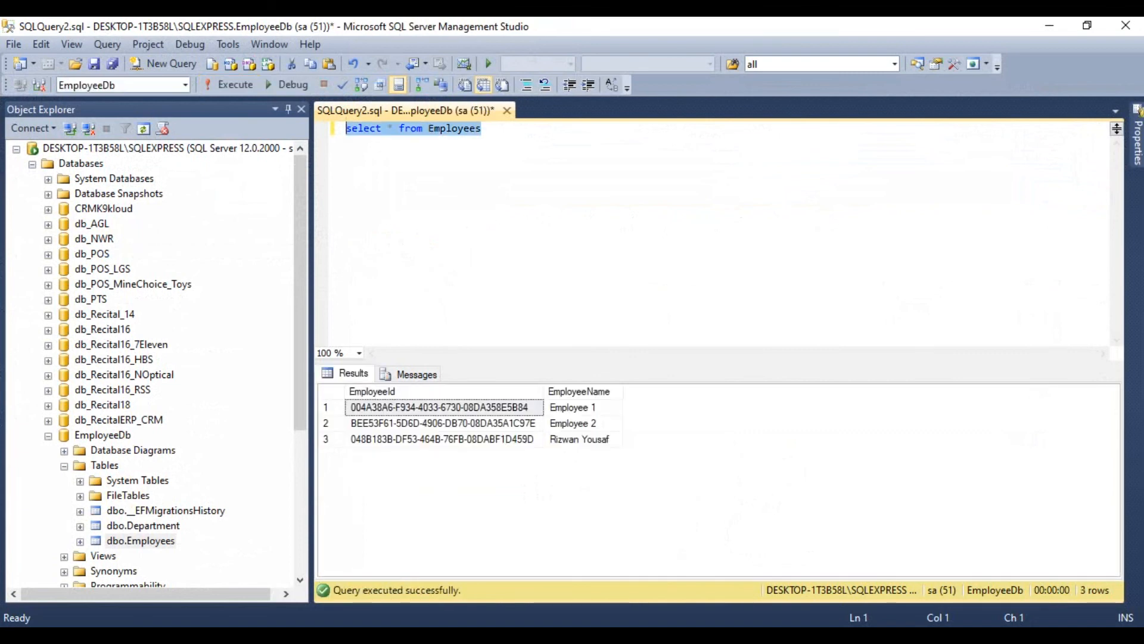
left_click(444, 439)
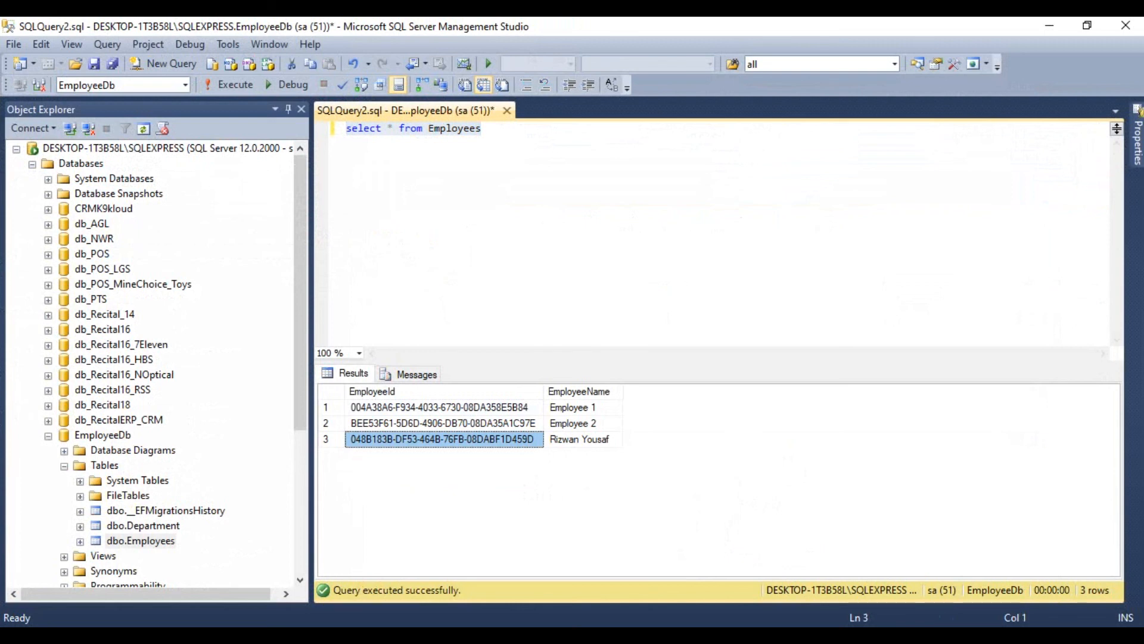
Return to Postman, replace the Id at the end of the DELETE URL with the copied EmployeeId, and send the request.
left_click(1049, 25)
left_click(751, 191)
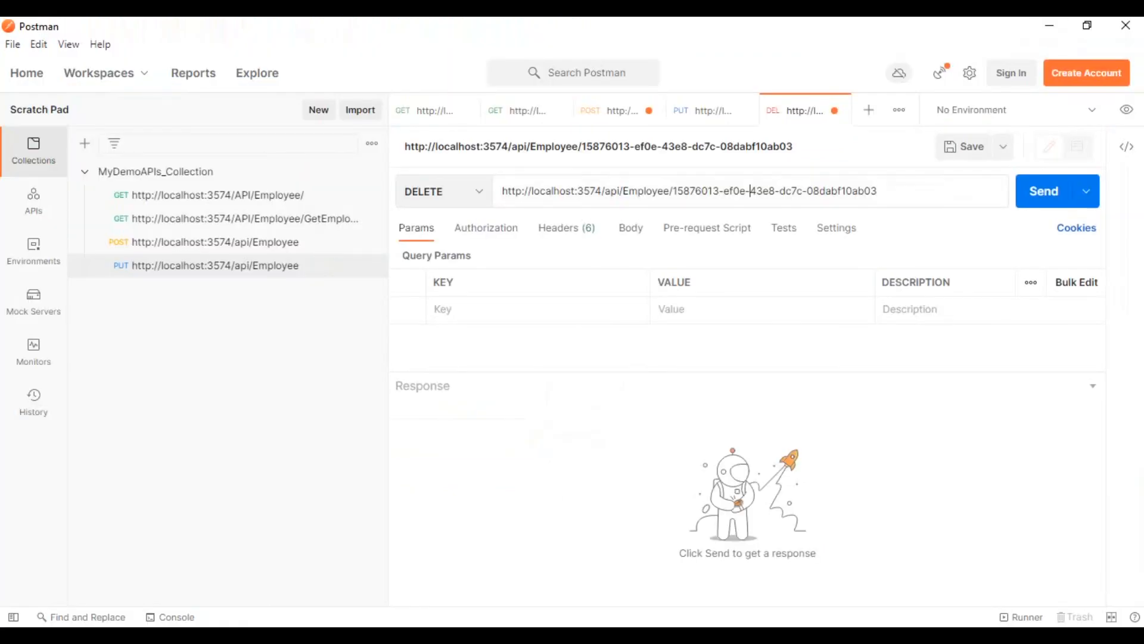
left_click_drag(672, 190, 876, 191)
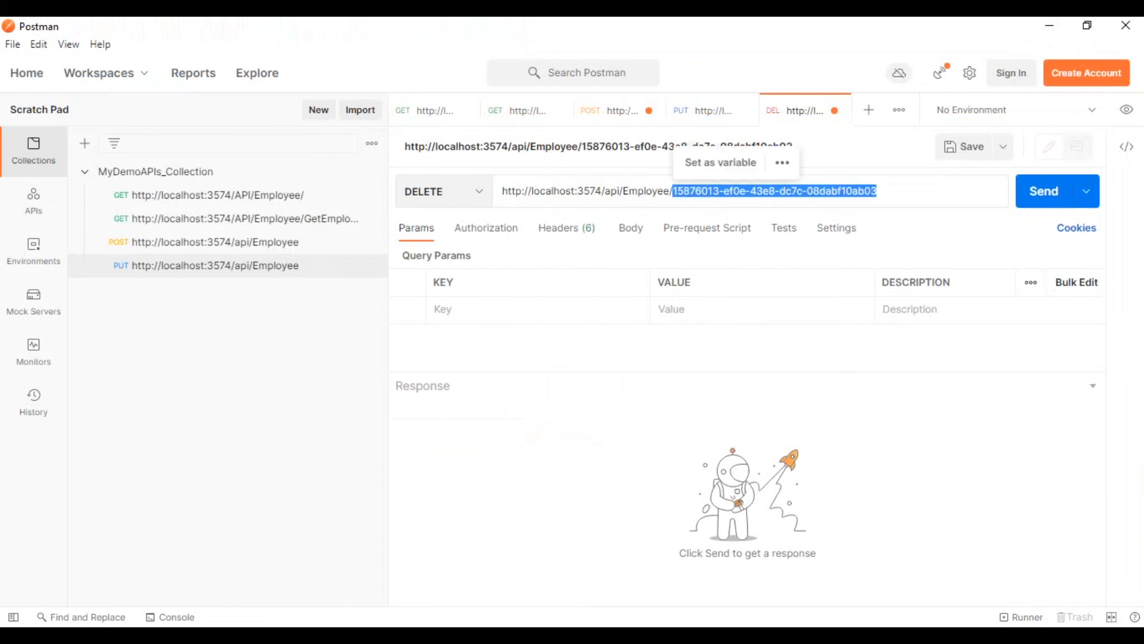
type("048B183B-DF53-464B-76FB-08DABF1D459D")
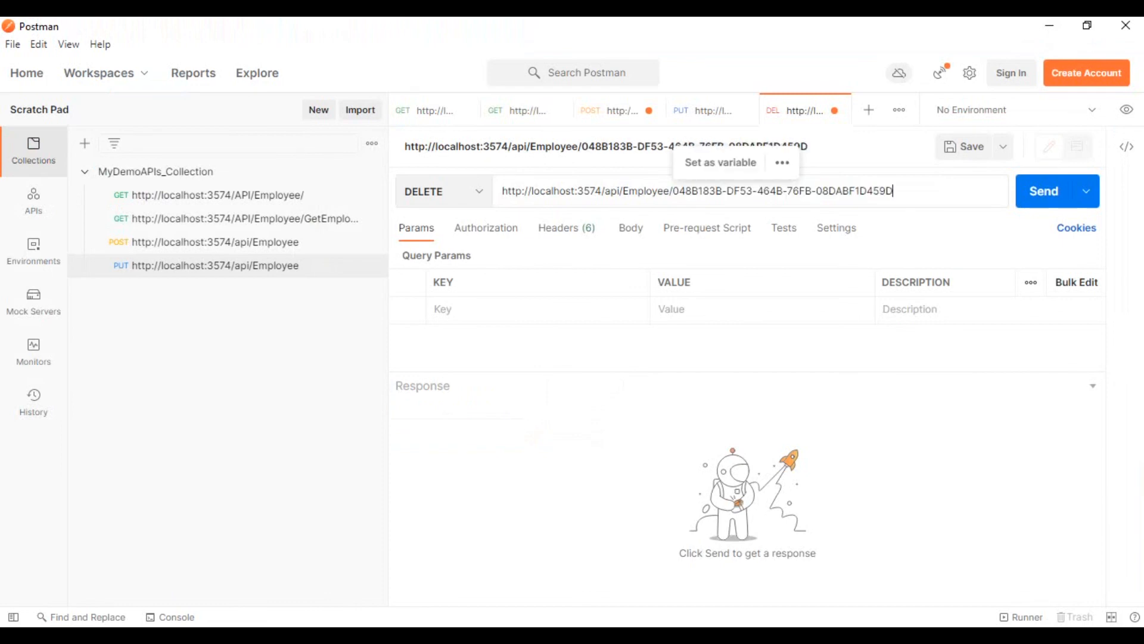
key("ctrl+Return")
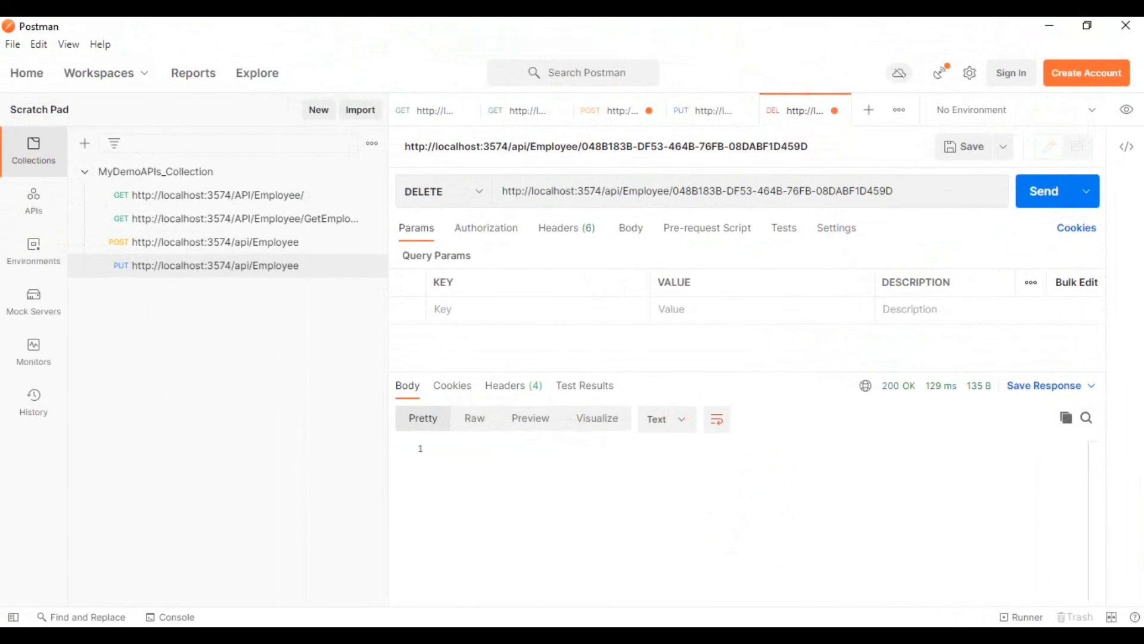
In SQL Server Management Studio, rerun "select * from Employees" to check whether the third employee was deleted.
key("alt+Tab")
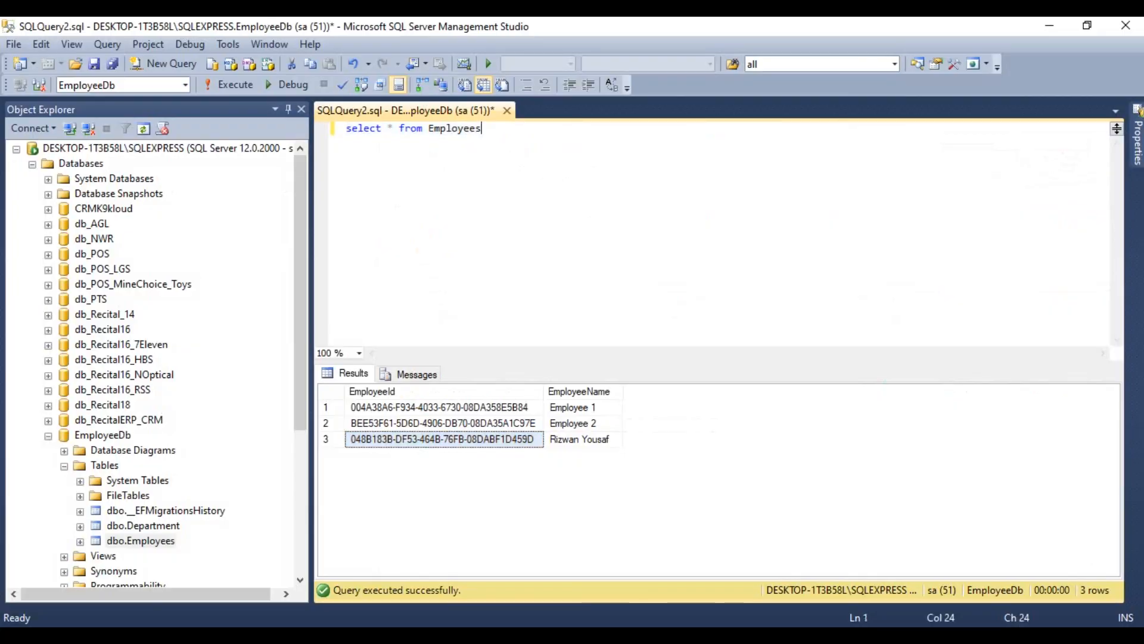
key("F5")
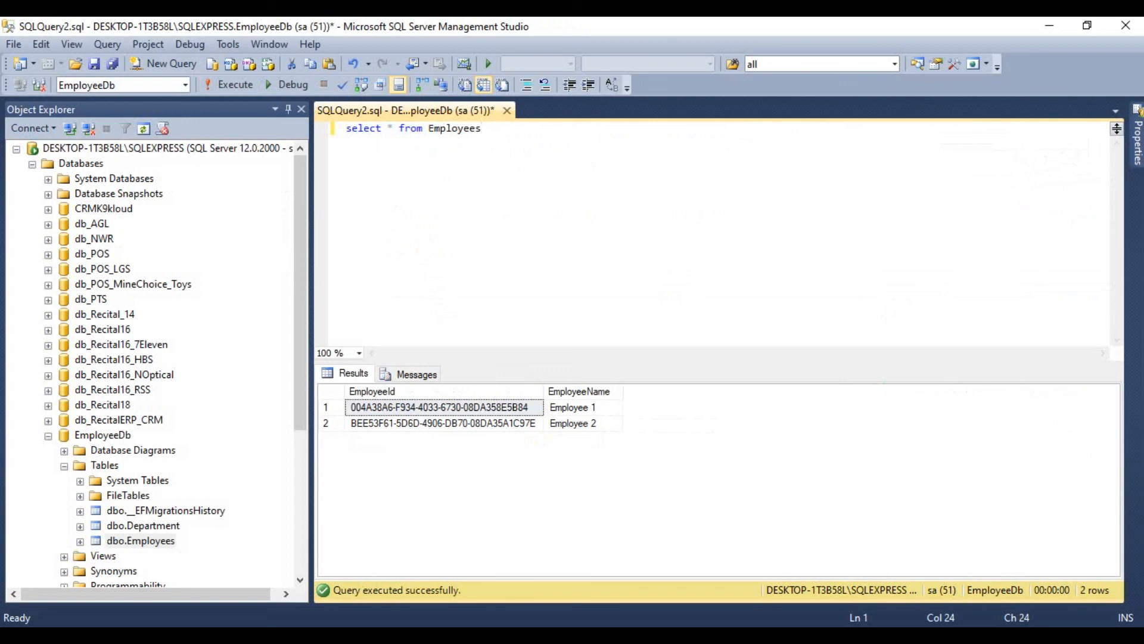
Return to Postman and save the DELETE request to MyDemoAPIs_Collection under its default name.
key("alt+Tab")
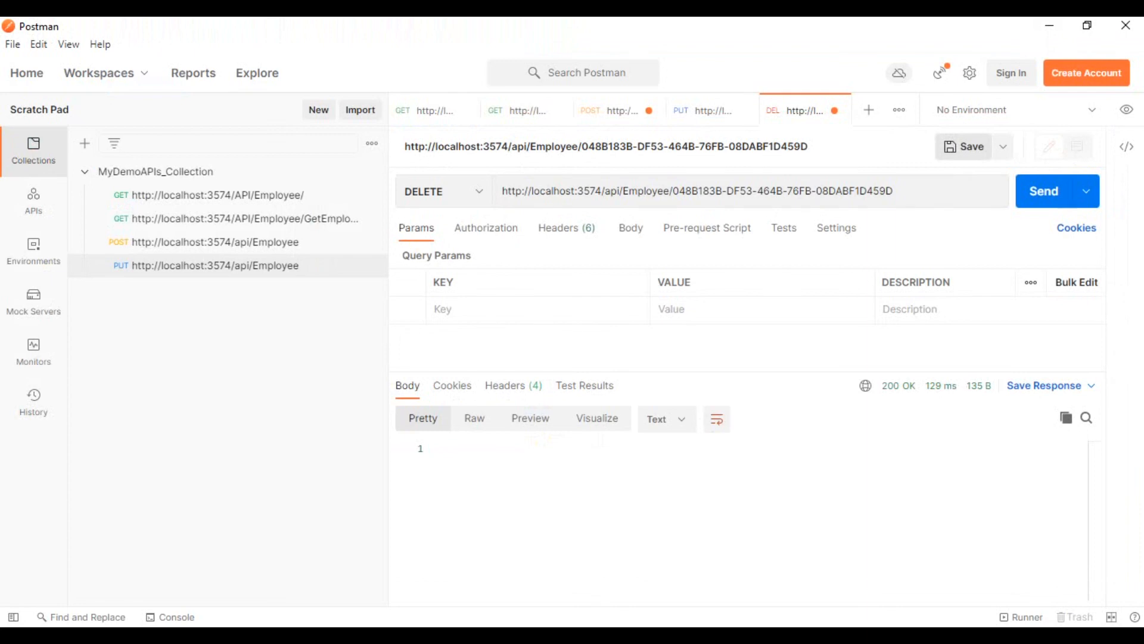
key("ctrl+s")
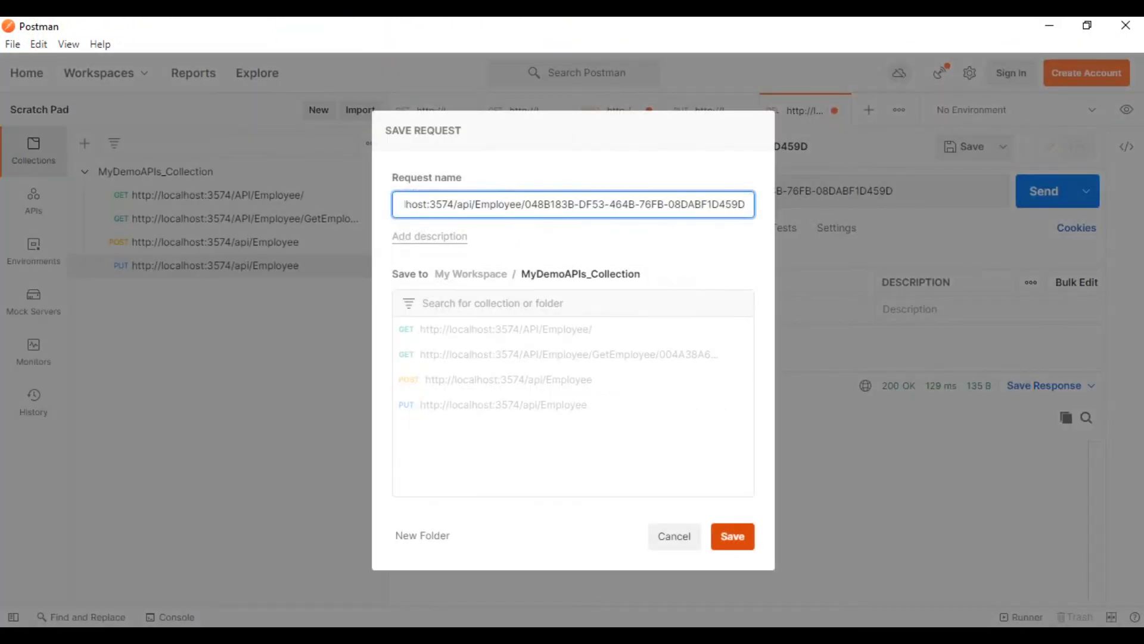
left_click(732, 537)
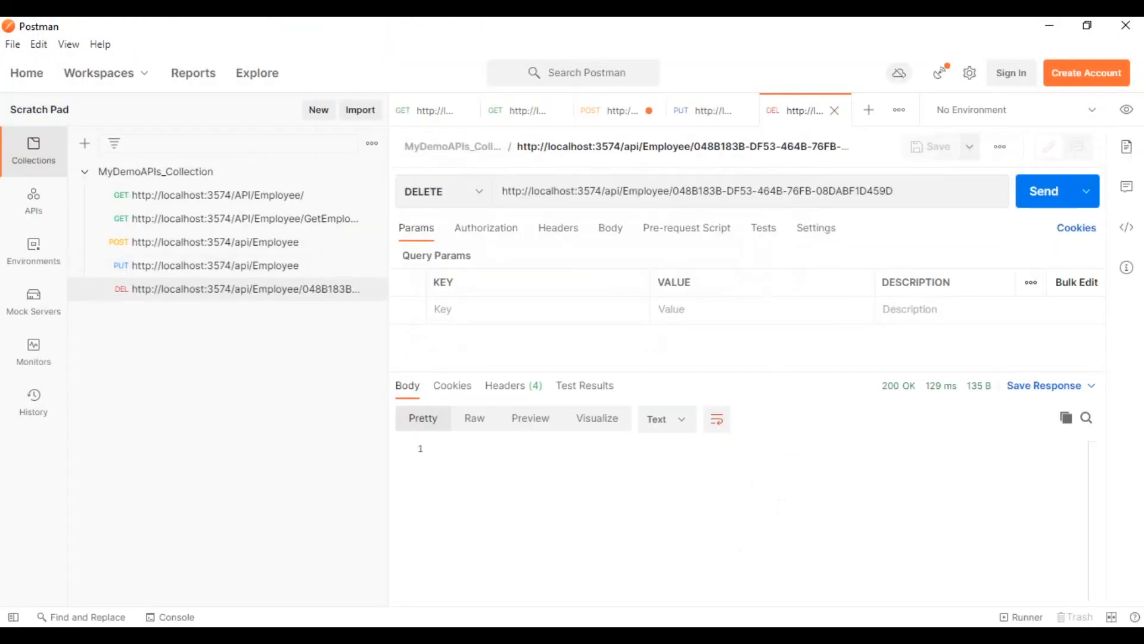
Narrow the collections sidebar, open the MyDemoAPIs_Collection overview, and expand its list of saved requests.
left_click_drag(389, 350, 420, 350)
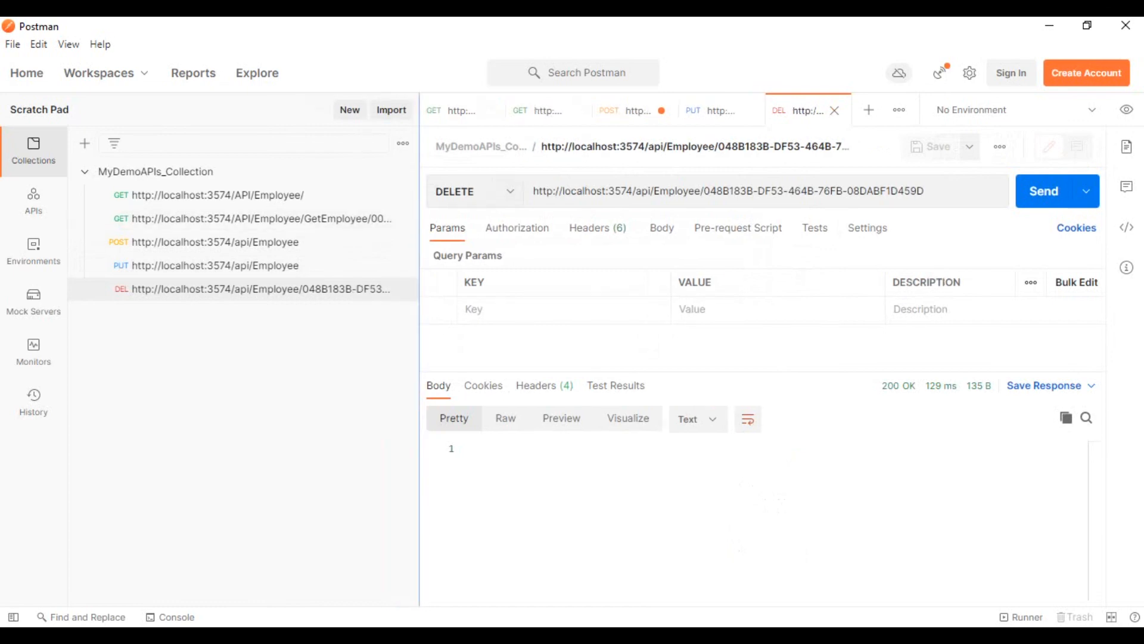
left_click_drag(420, 351, 339, 351)
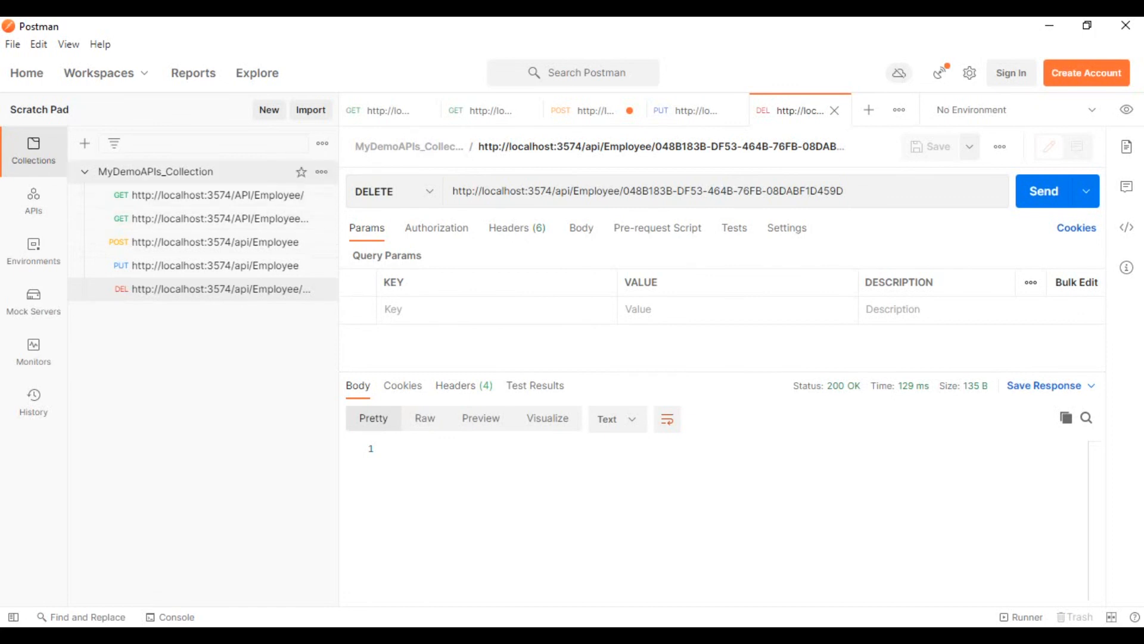
left_click(179, 172)
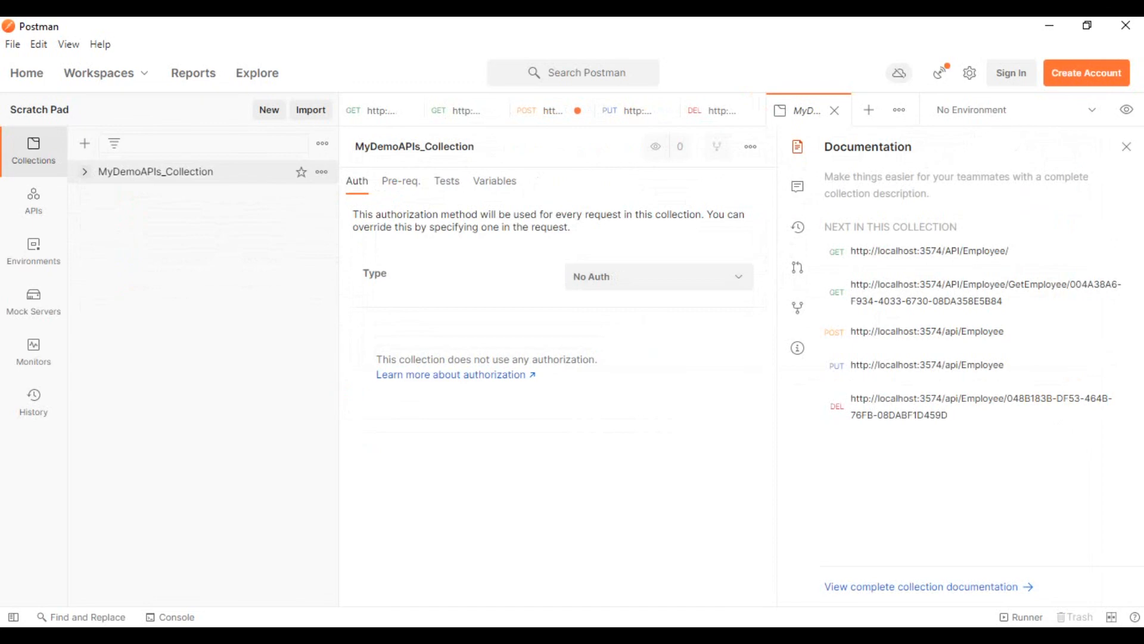
left_click(85, 172)
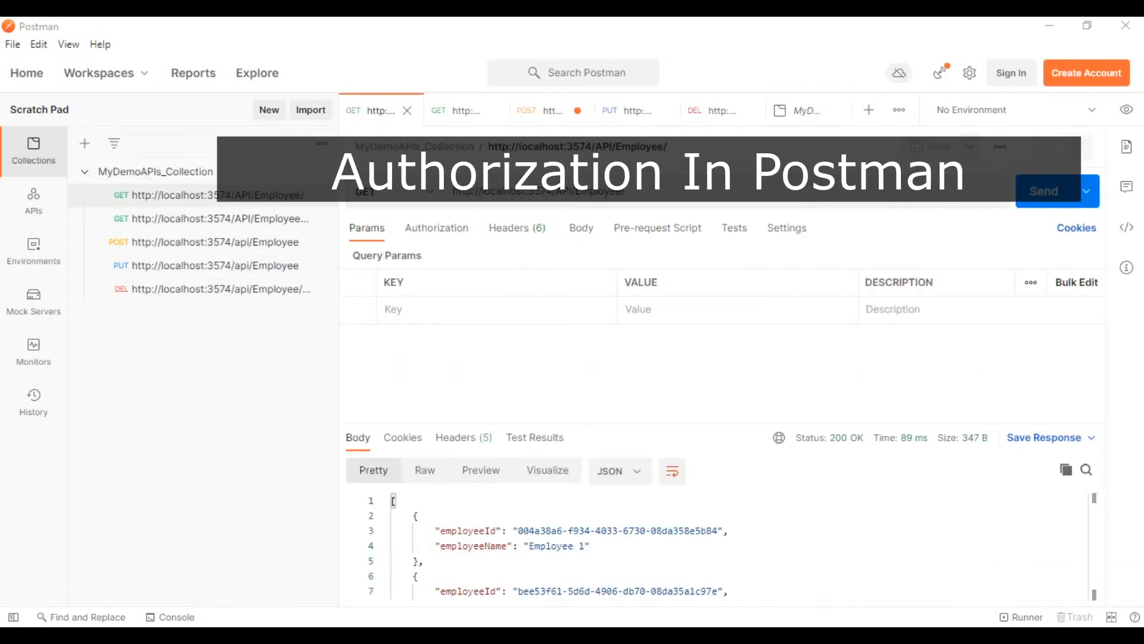
Examine the employee GET request's authorization types, pre-request script, tests, settings and query parameters.
left_click(437, 228)
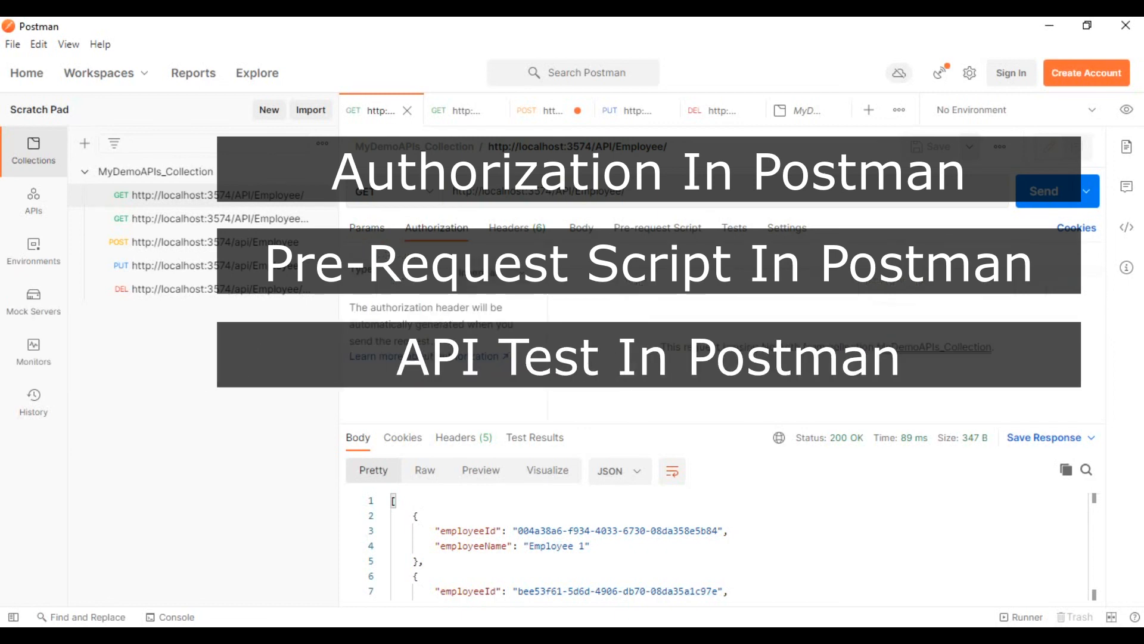
left_click(517, 273)
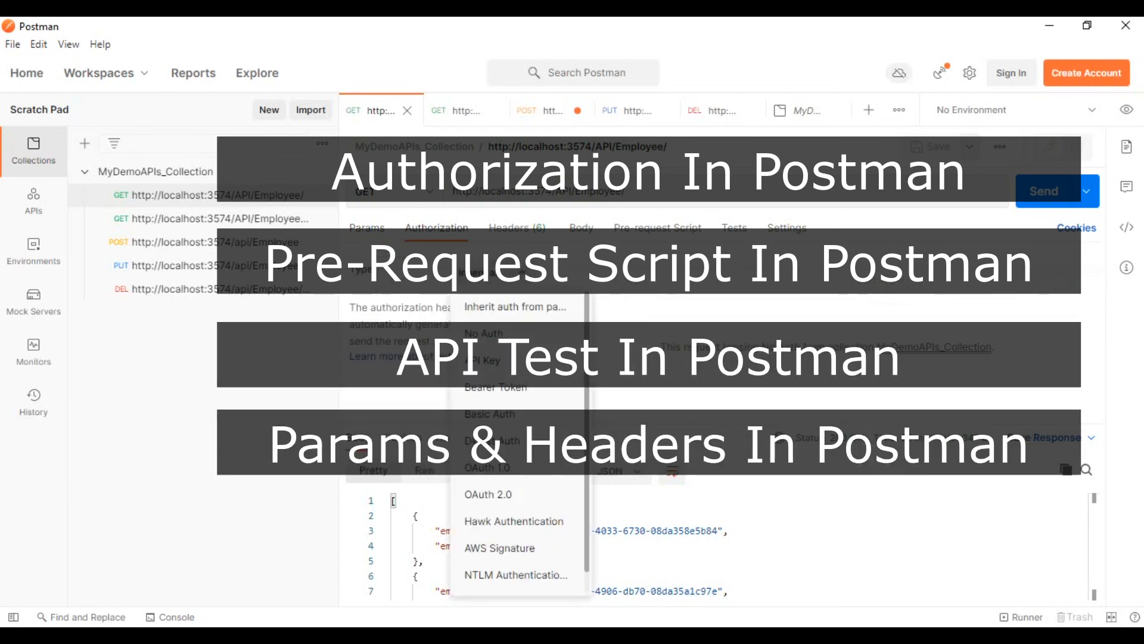
left_click(518, 273)
left_click(657, 227)
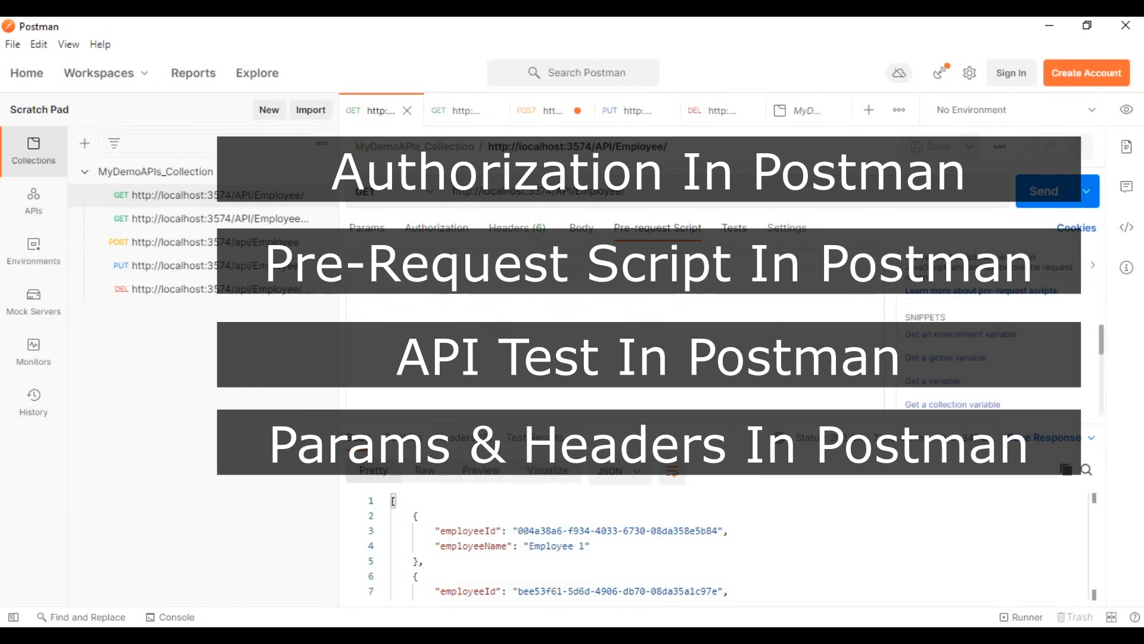
left_click(734, 227)
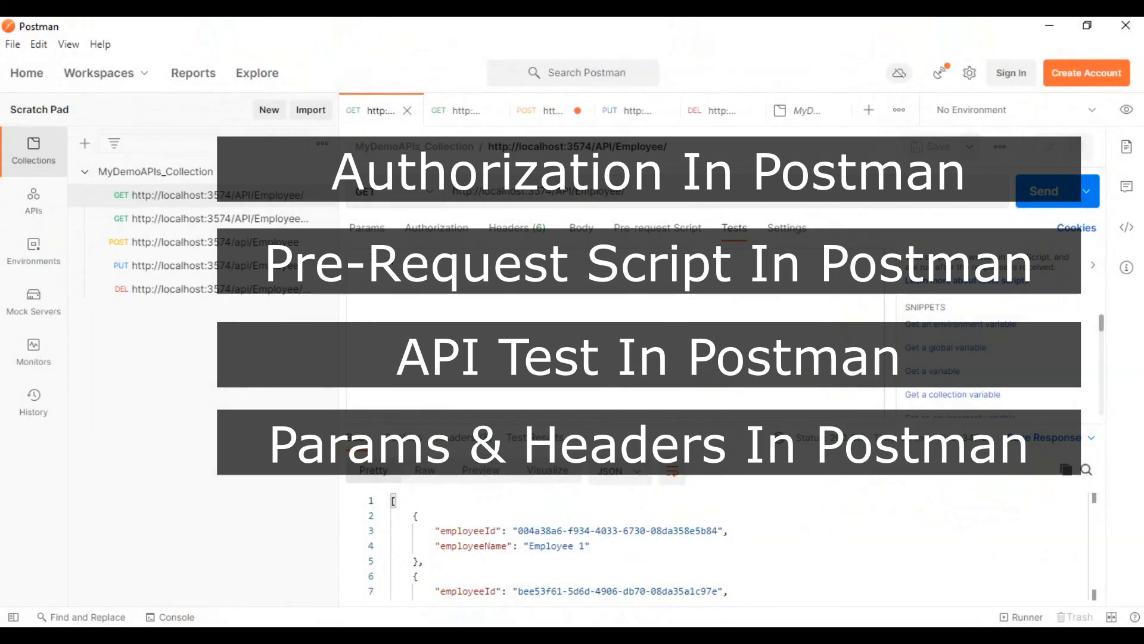
left_click(787, 228)
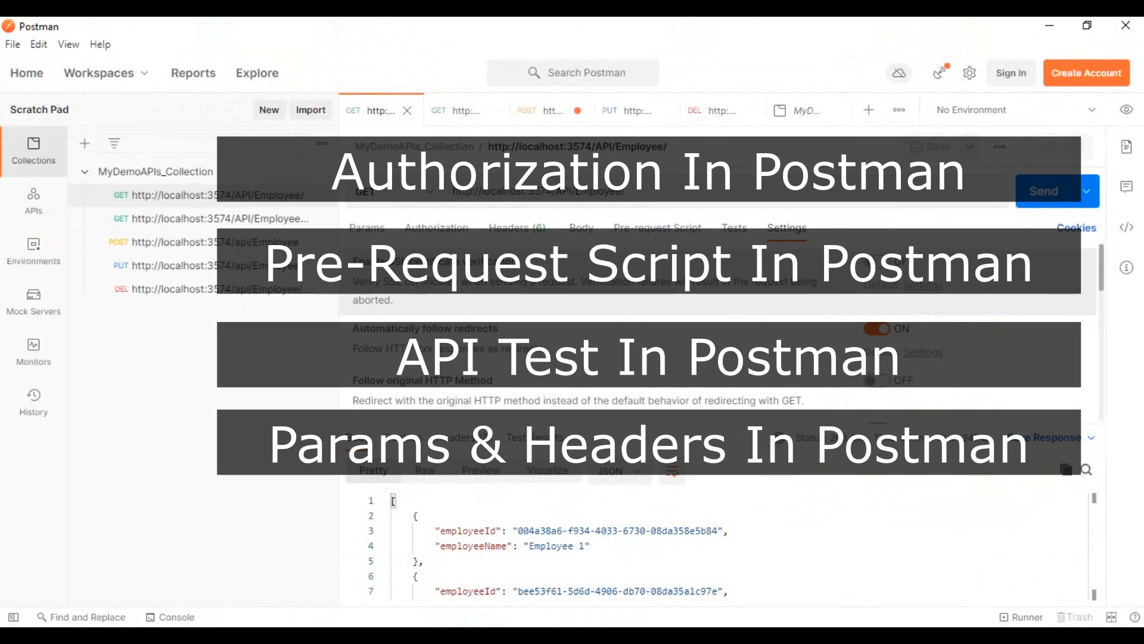
left_click(367, 228)
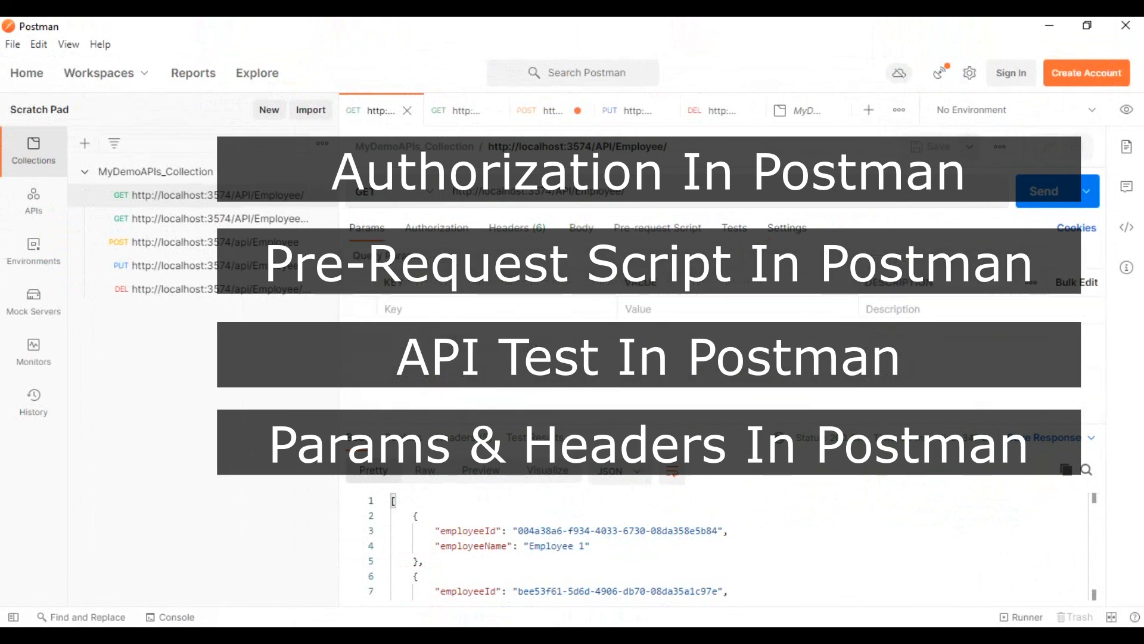